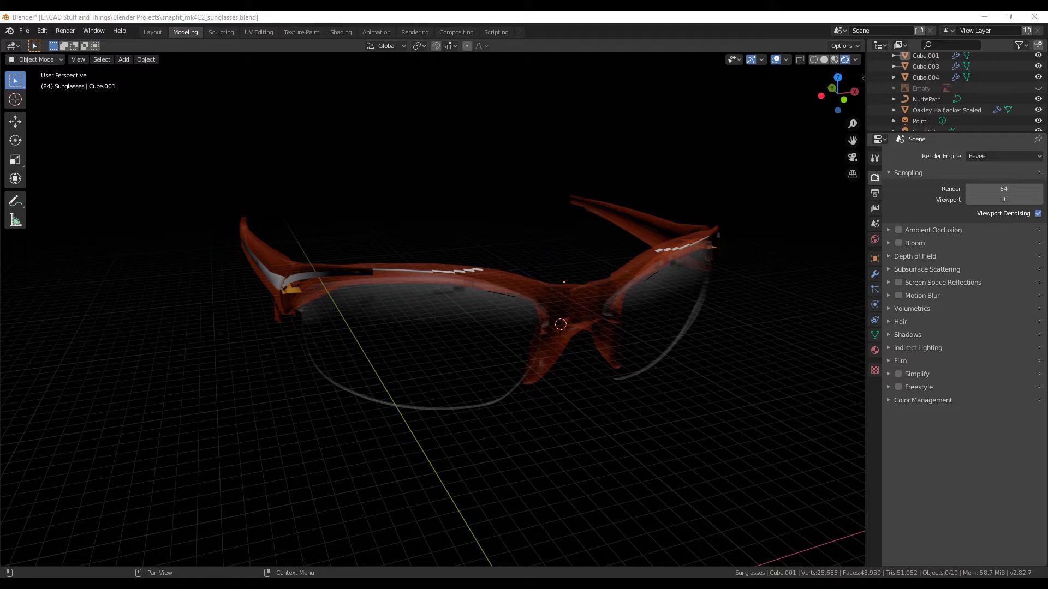
middle_click_drag(589, 238, 720, 273)
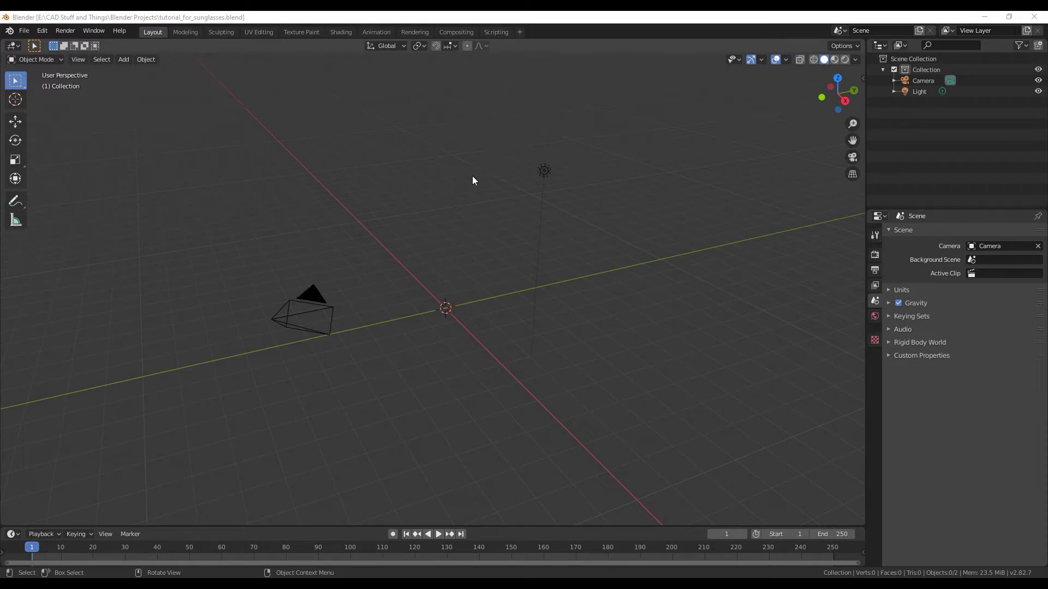
scroll(612, 159, "down", 2)
middle_click_drag(541, 156, 548, 156)
Create a new file from the General template.
left_click(23, 28)
mouse_move(22, 42)
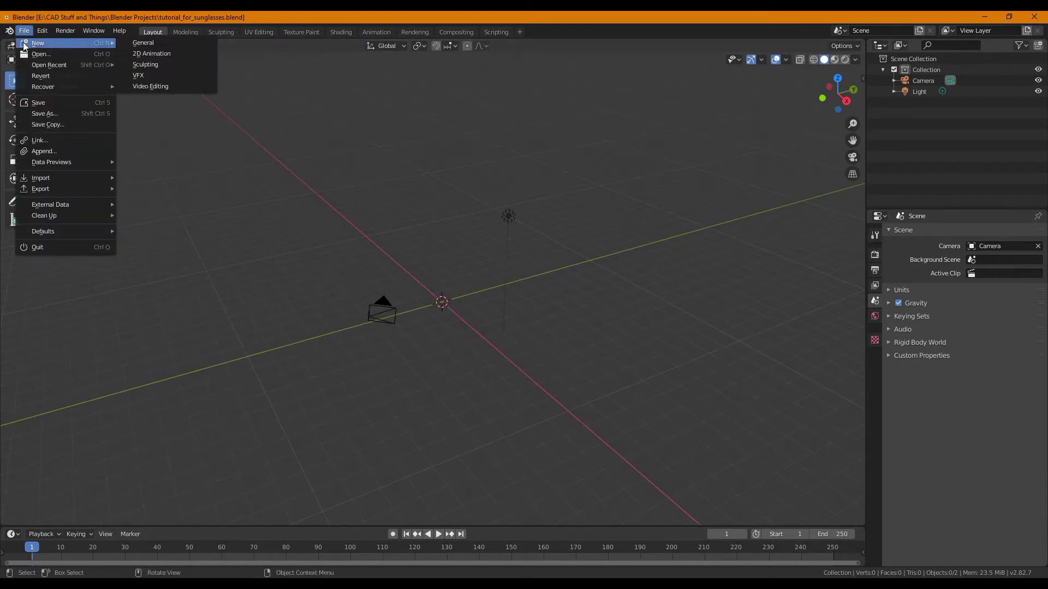
left_click(143, 43)
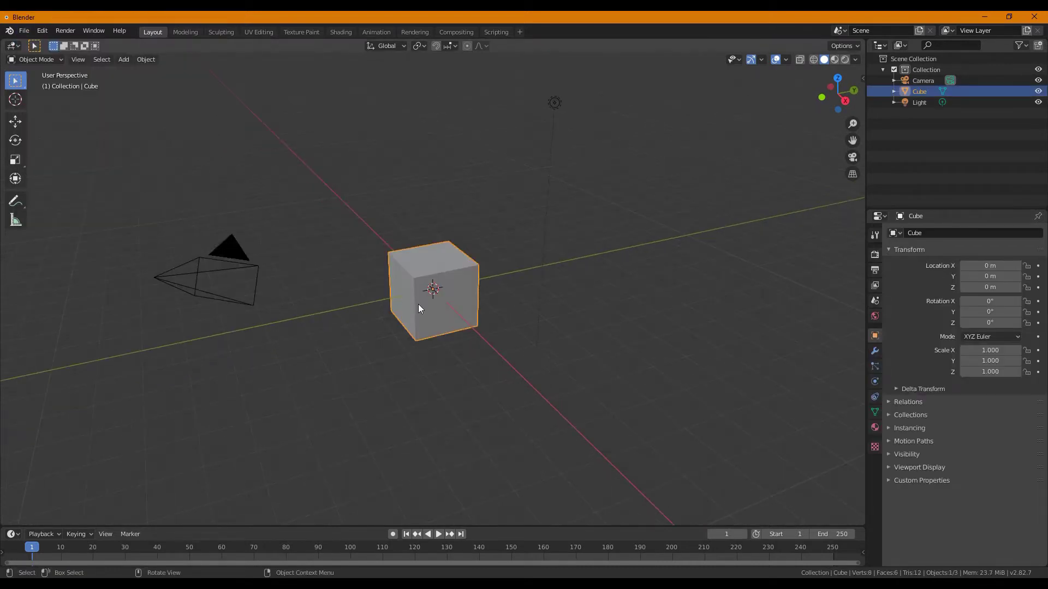
Select the default camera, cube and light together and delete them from the scene.
scroll(417, 303, "down", 1)
left_click_drag(691, 99, 137, 457)
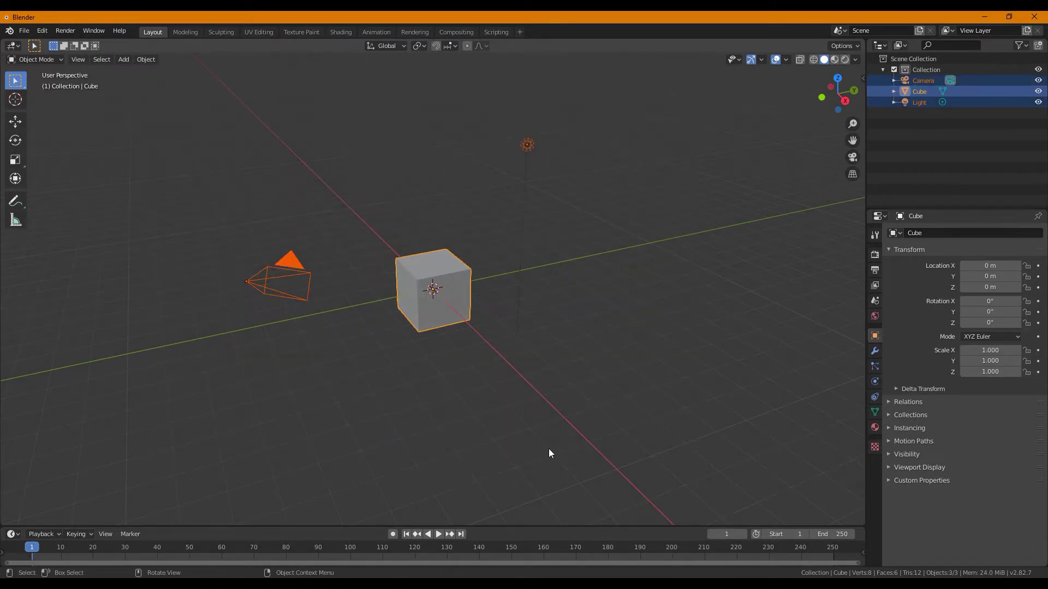
right_click(579, 418)
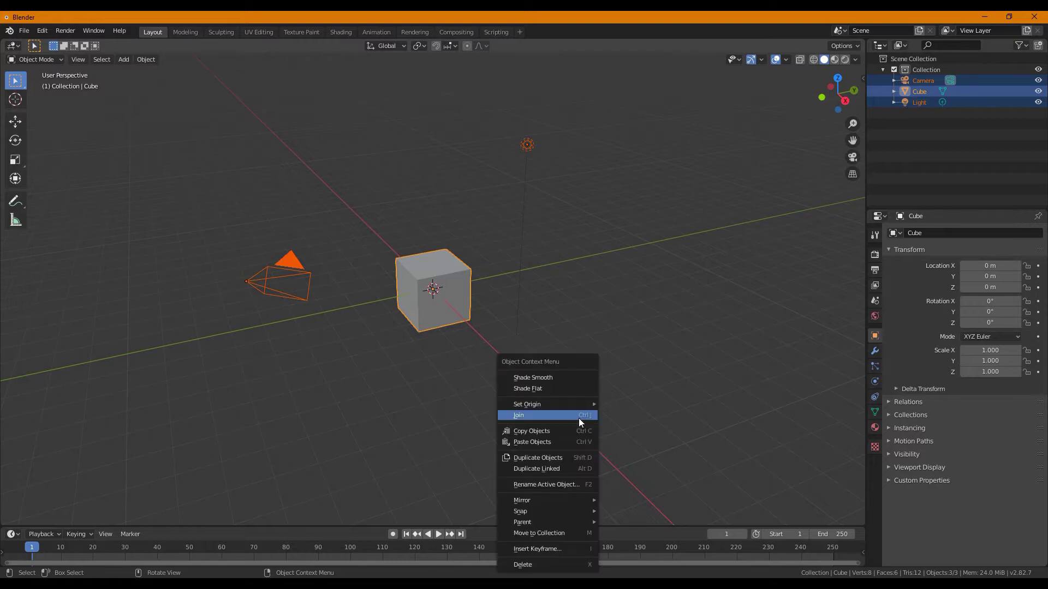
left_click(532, 564)
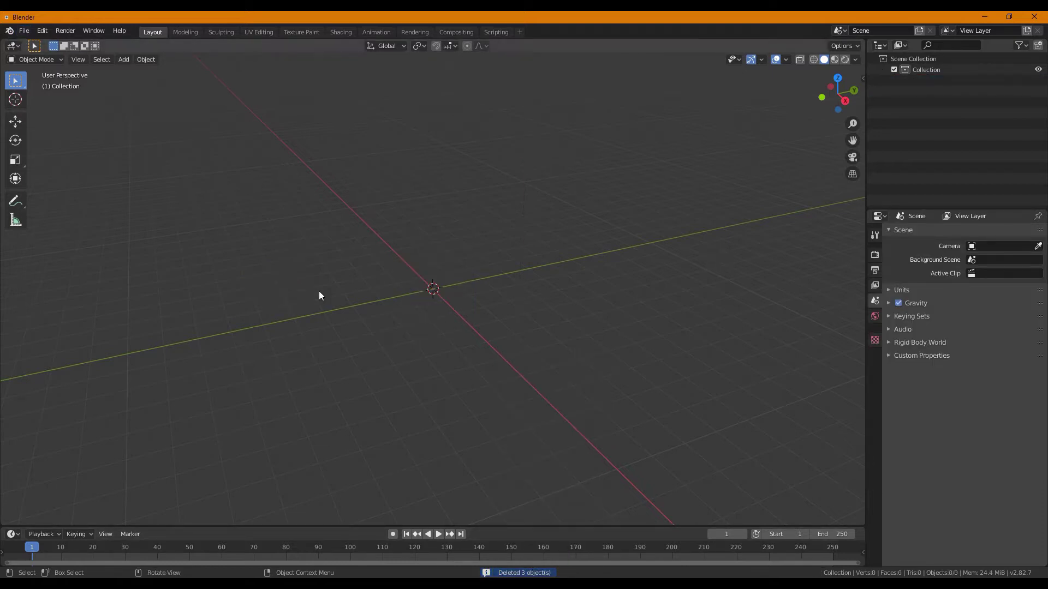
Add an image-type empty at the scene origin.
key("shift+a")
mouse_move(320, 293)
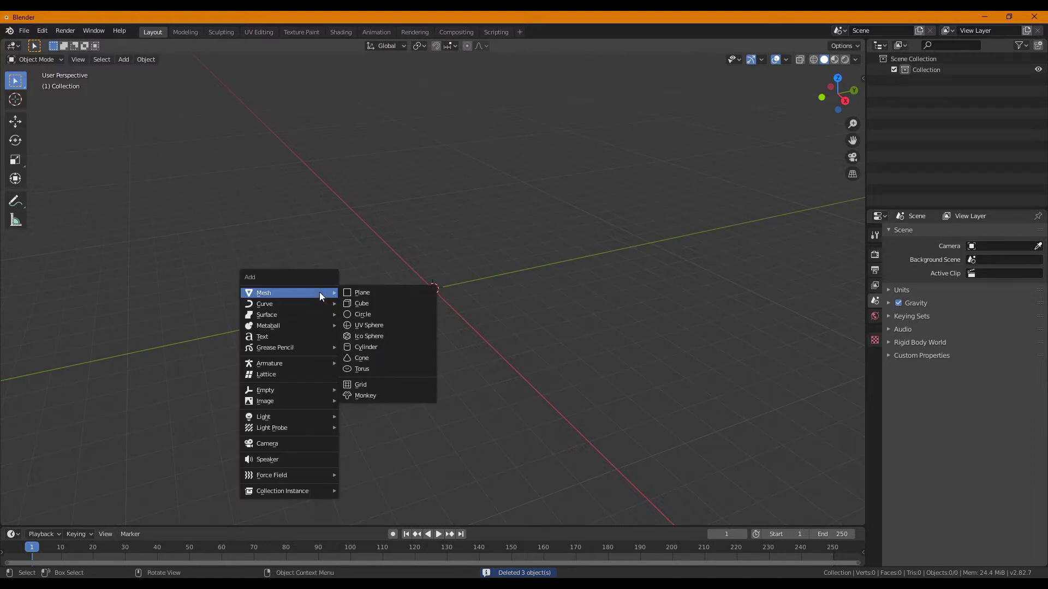
mouse_move(301, 391)
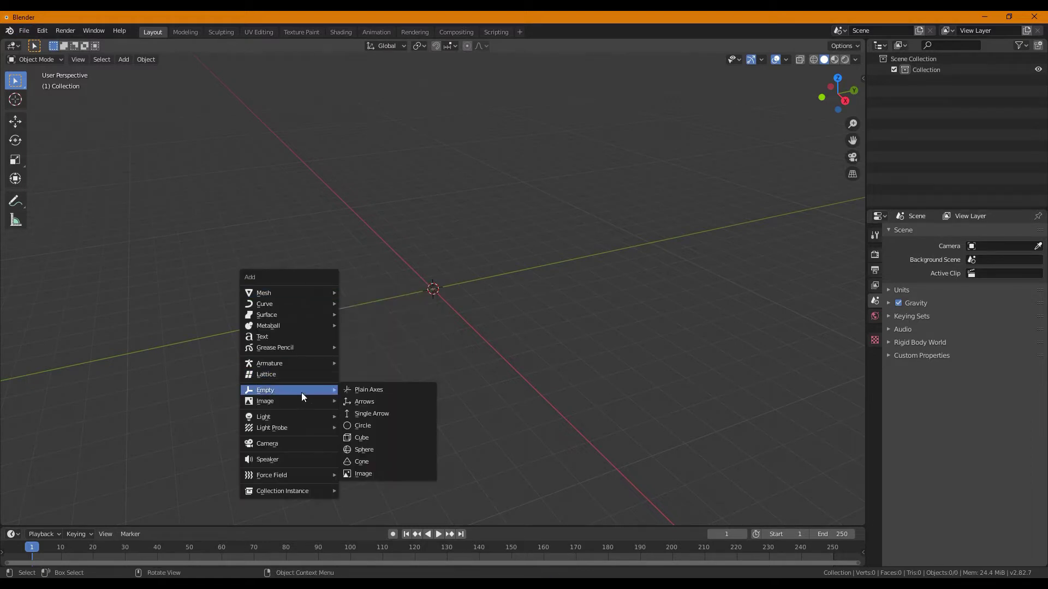
left_click(373, 475)
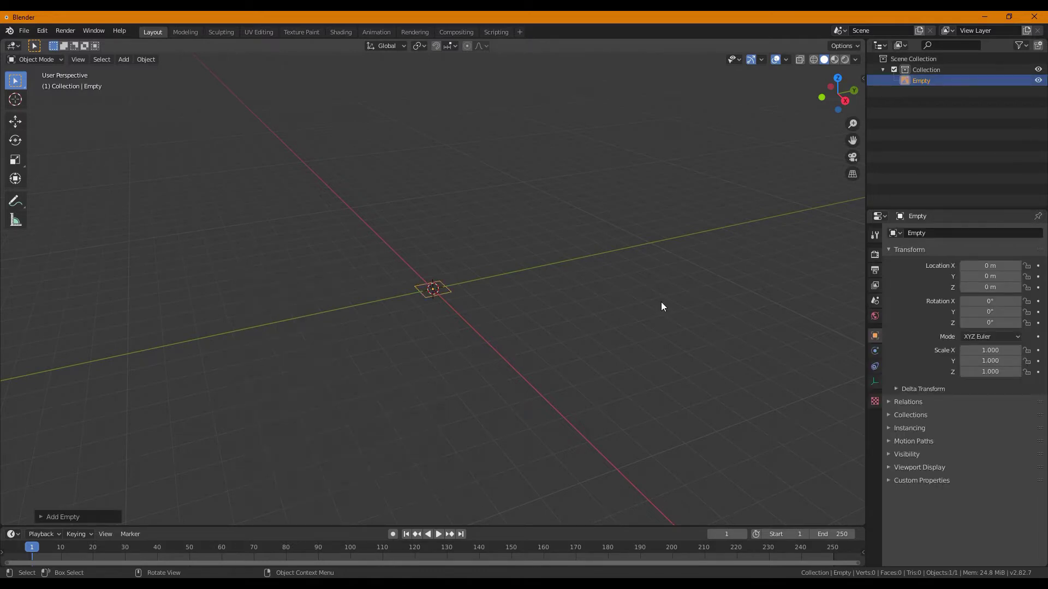
scroll(428, 297, "up", 2)
left_click_drag(429, 304, 414, 317)
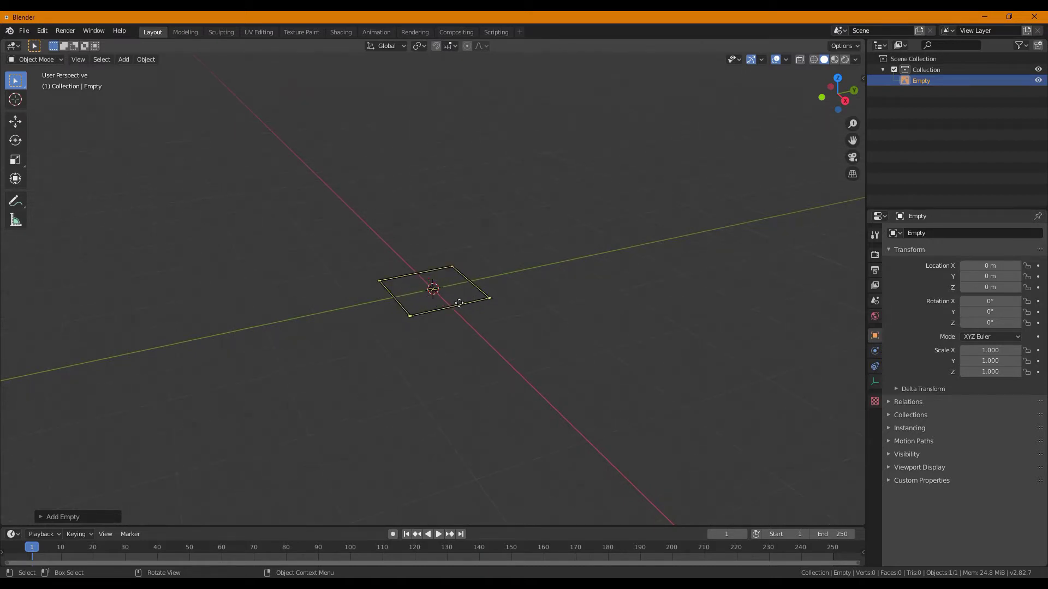
Load oakley_reference.jpg from the Desktop as the picture for the image empty.
left_click(874, 383)
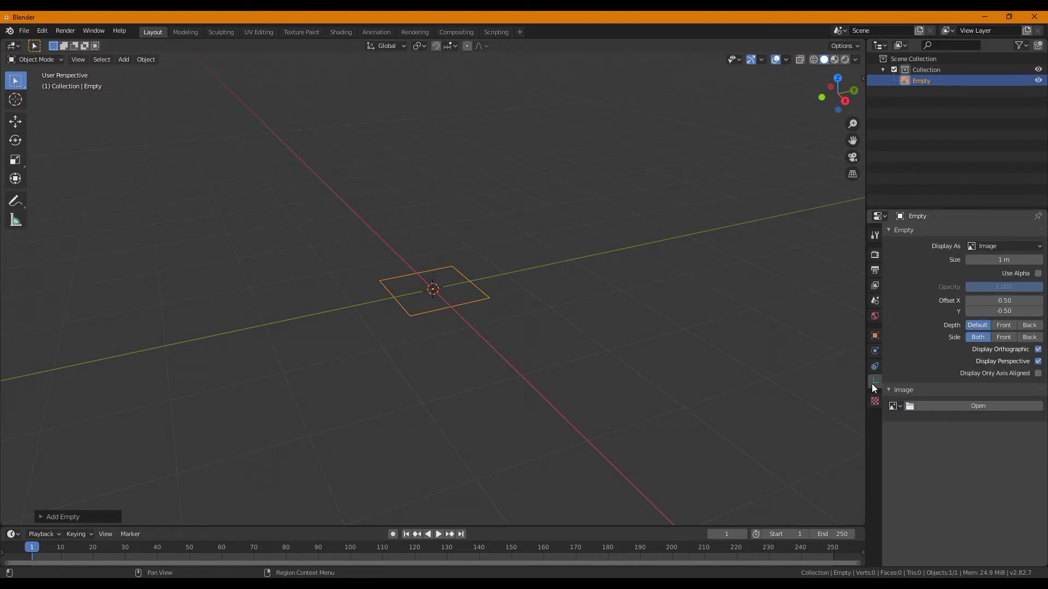
left_click(932, 406)
left_click(279, 249)
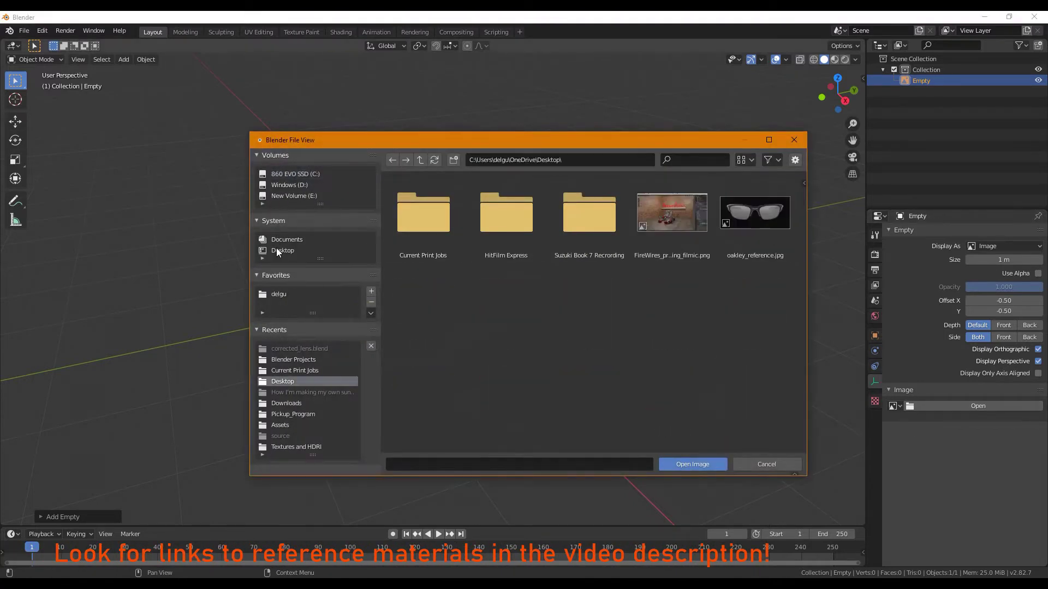
double_click(740, 242)
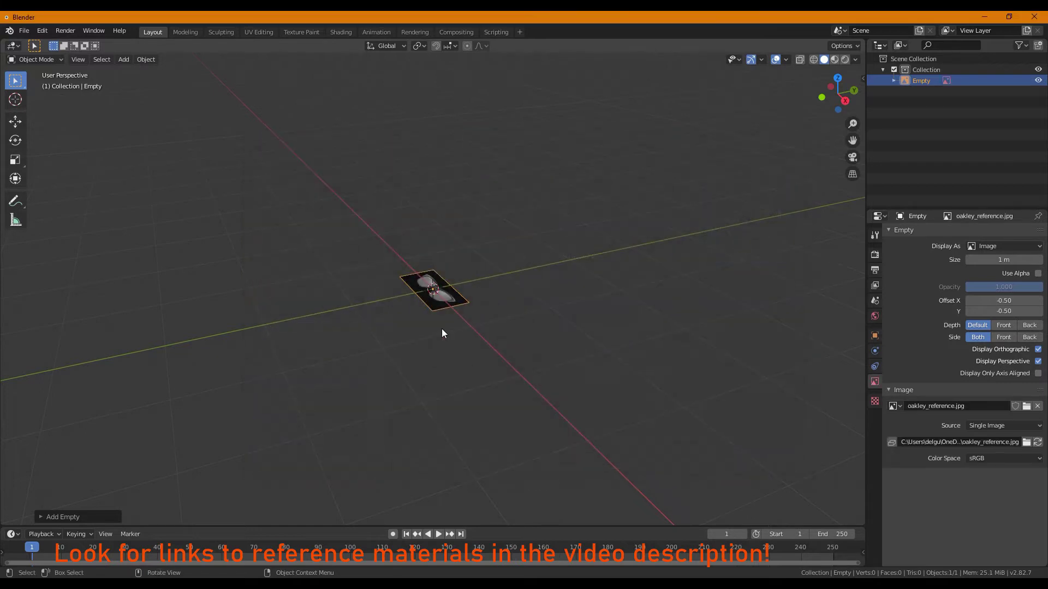
right_click(455, 325)
left_click(517, 339)
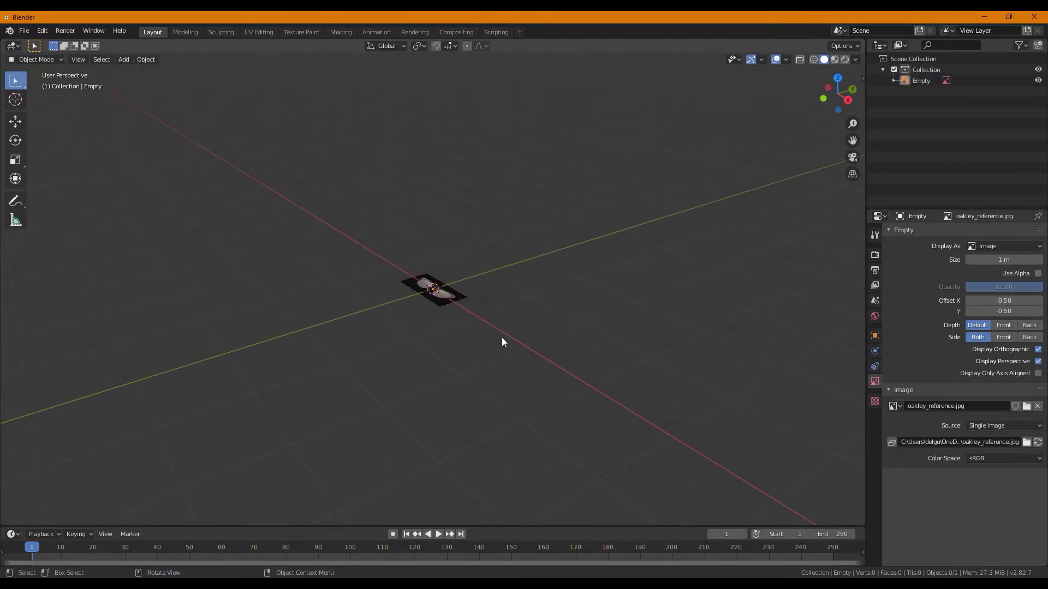
left_click(459, 293)
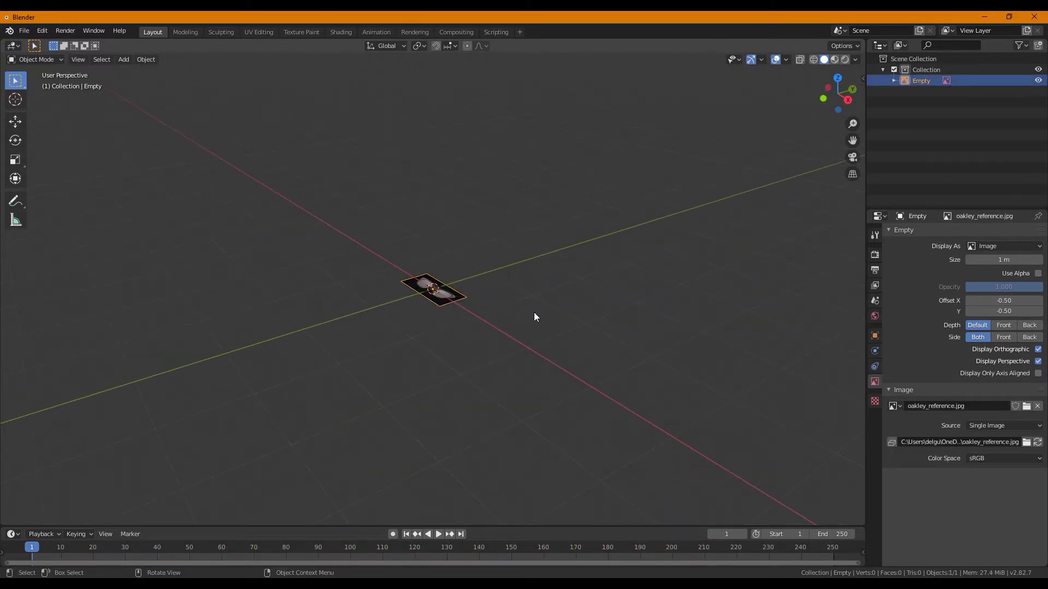
key("g")
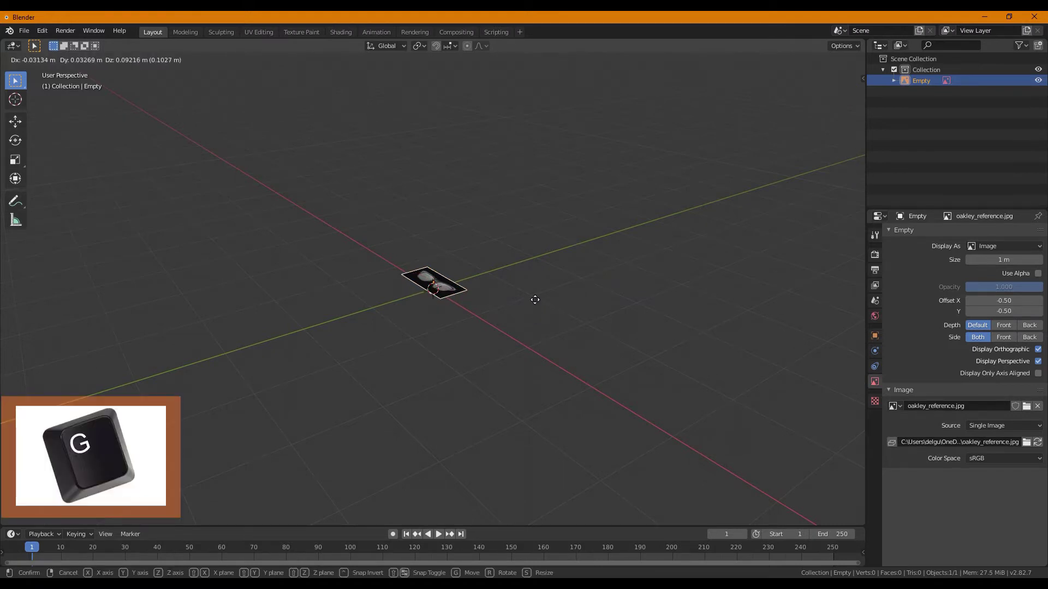
right_click(519, 306)
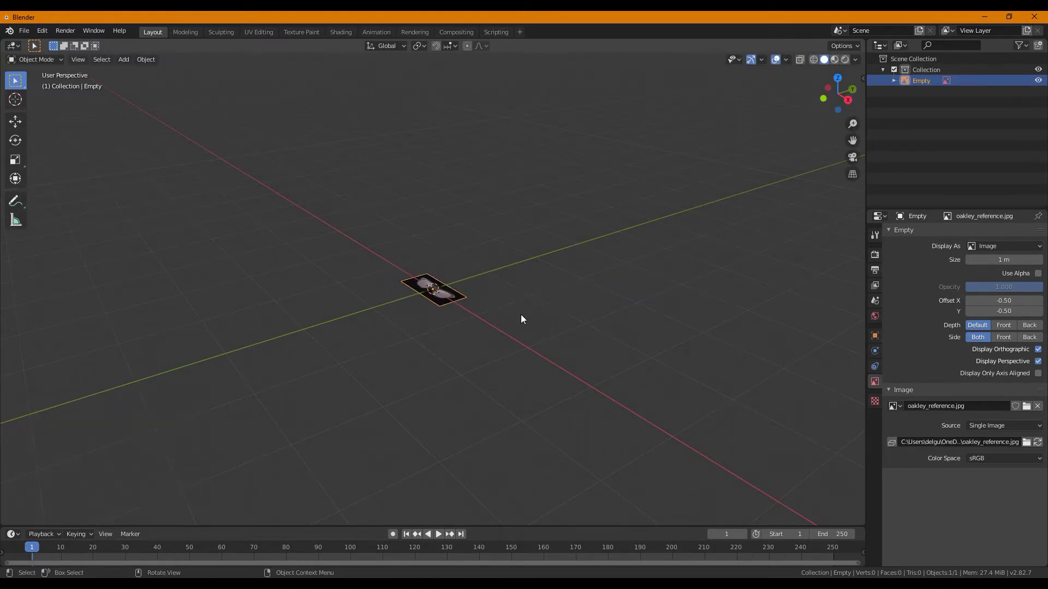
Raise the reference image about 0.8 m along the global Z axis.
key("g")
key("z")
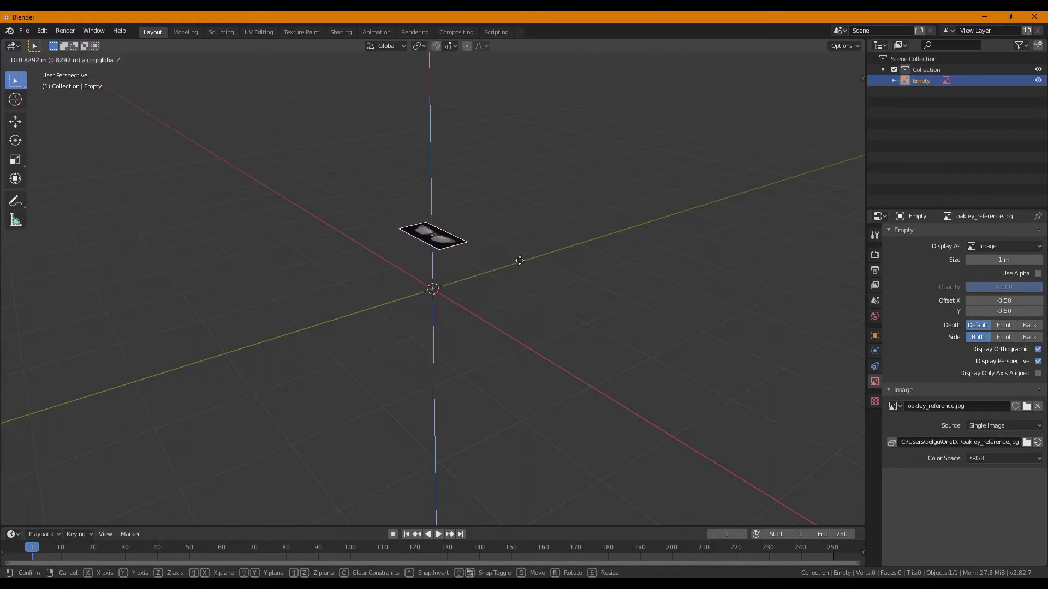
left_click(525, 265)
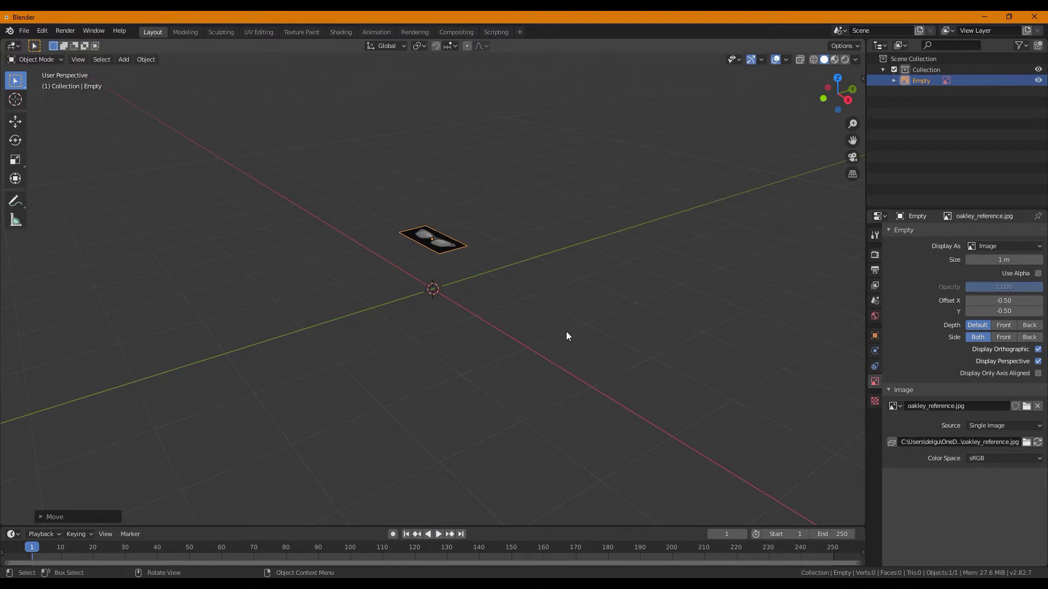
Rotate the reference image 90 degrees about the global X axis so it stands upright.
key("r")
right_click(599, 330)
key("r")
key("x")
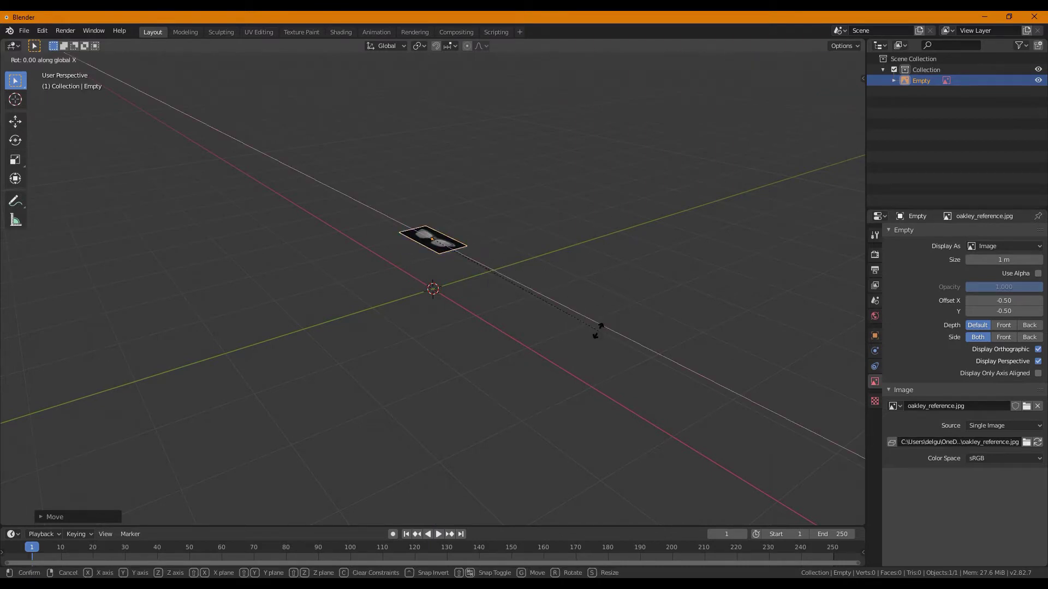
type("90")
key("Return")
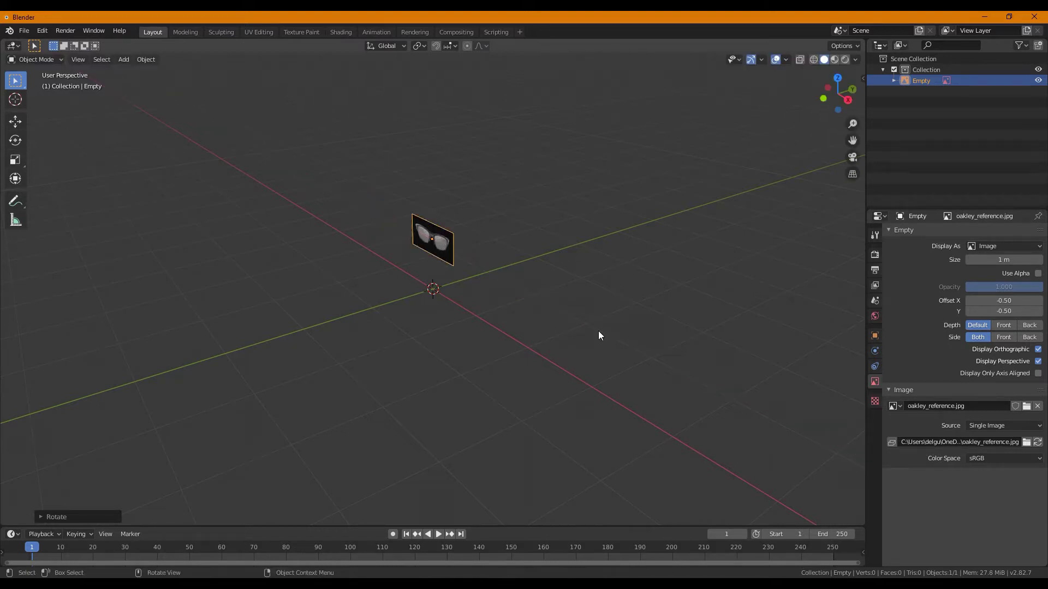
Scale the reference image up several times and shift it along Z until its lower edge sits near the ground plane.
key("s")
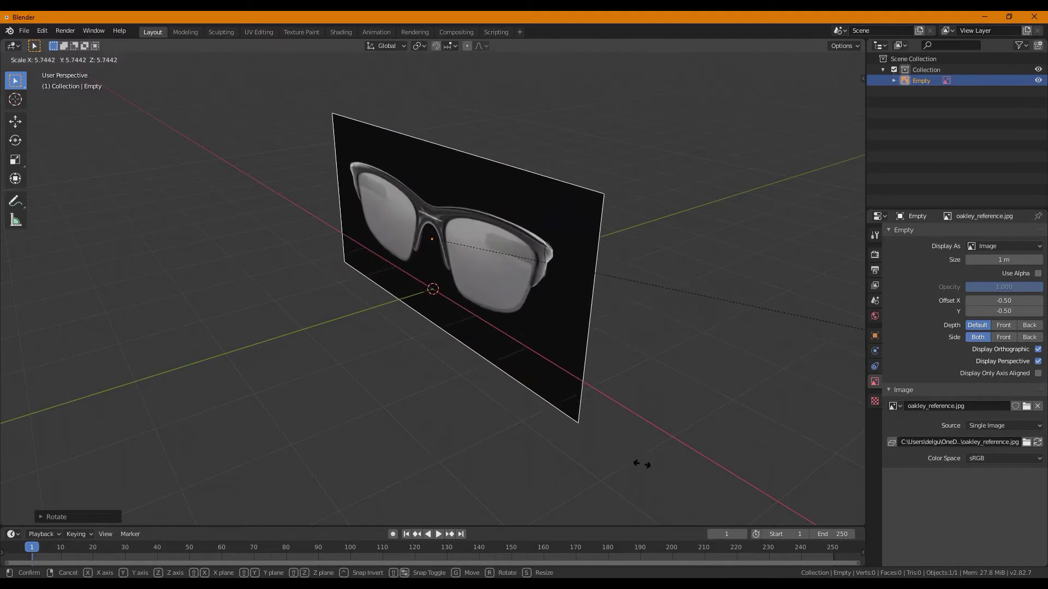
left_click(440, 510)
key("g")
key("z")
left_click(275, 429)
scroll(211, 374, "up", 3)
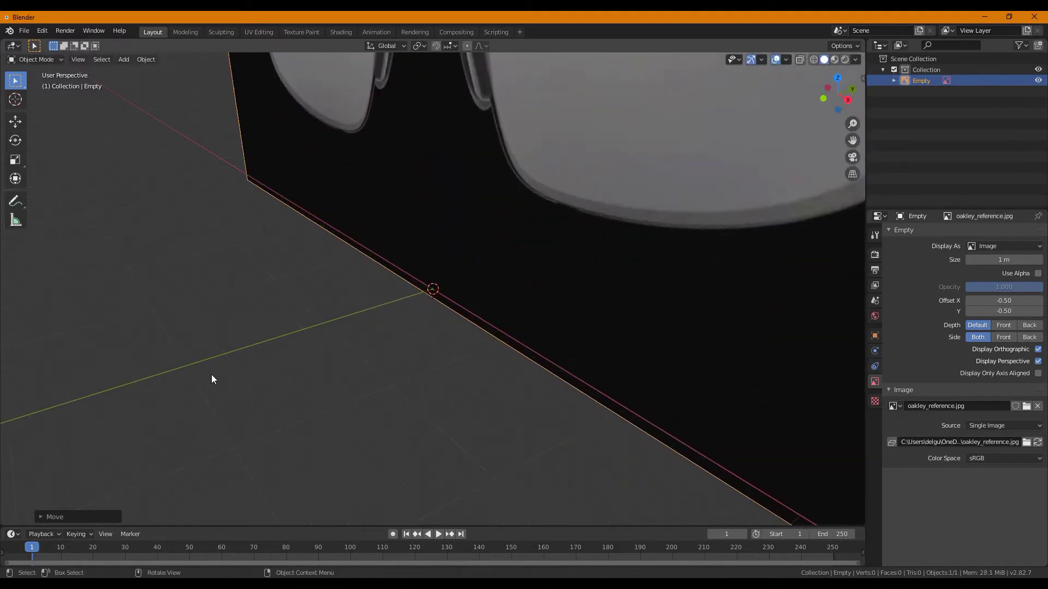
scroll(202, 349, "down", 5)
middle_click_drag(198, 339, 202, 385, "shift")
Start appending from another file, search the Blender Projects folder for "cor" and open corrected_lems.blend.
left_click(28, 32)
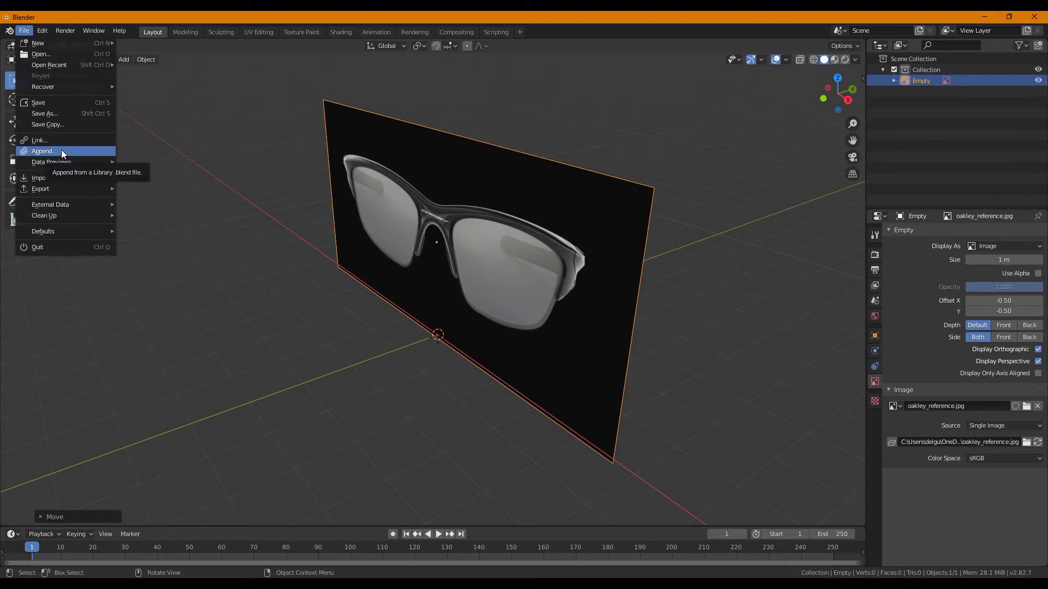
mouse_move(65, 187)
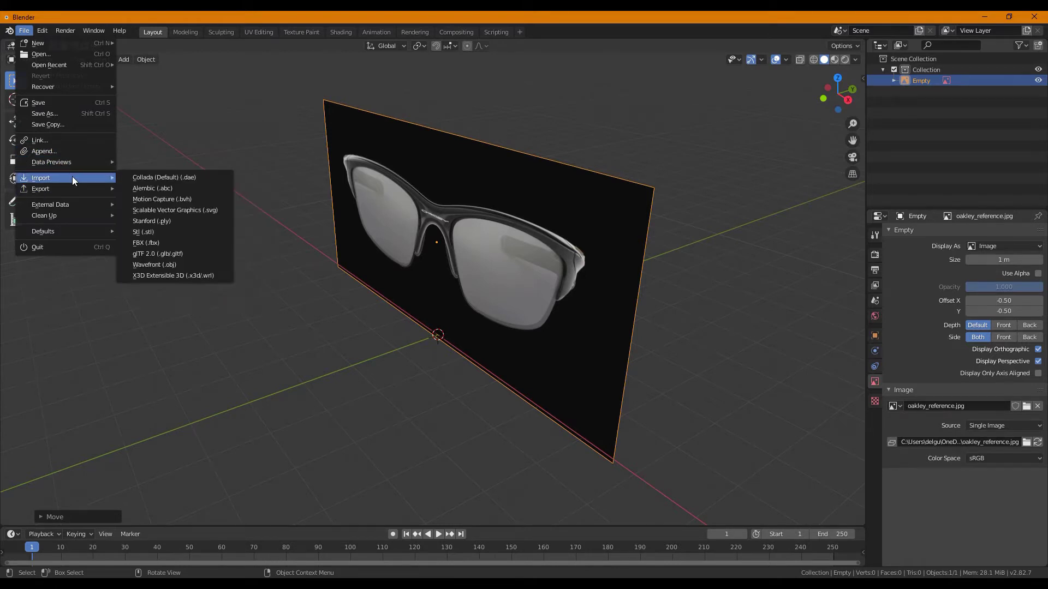
left_click(56, 151)
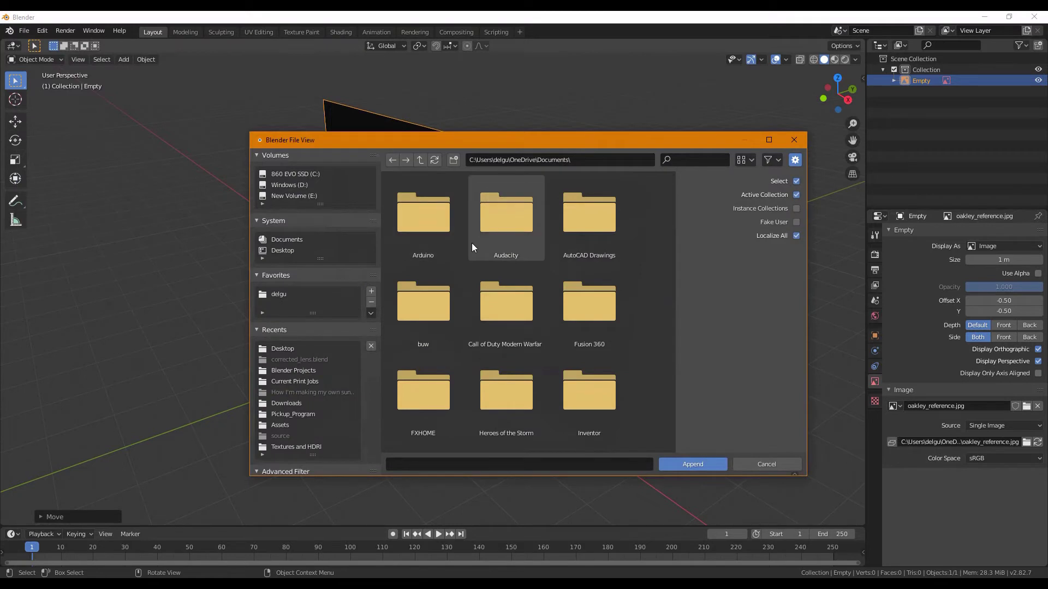
scroll(480, 243, "down", 2)
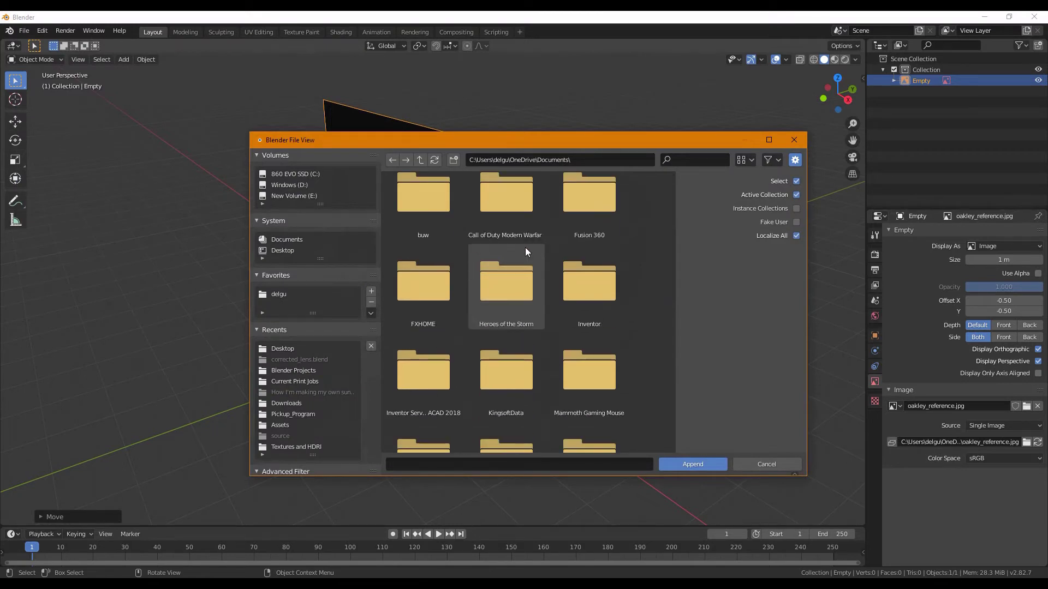
scroll(498, 235, "down", 2)
scroll(498, 232, "down", 4)
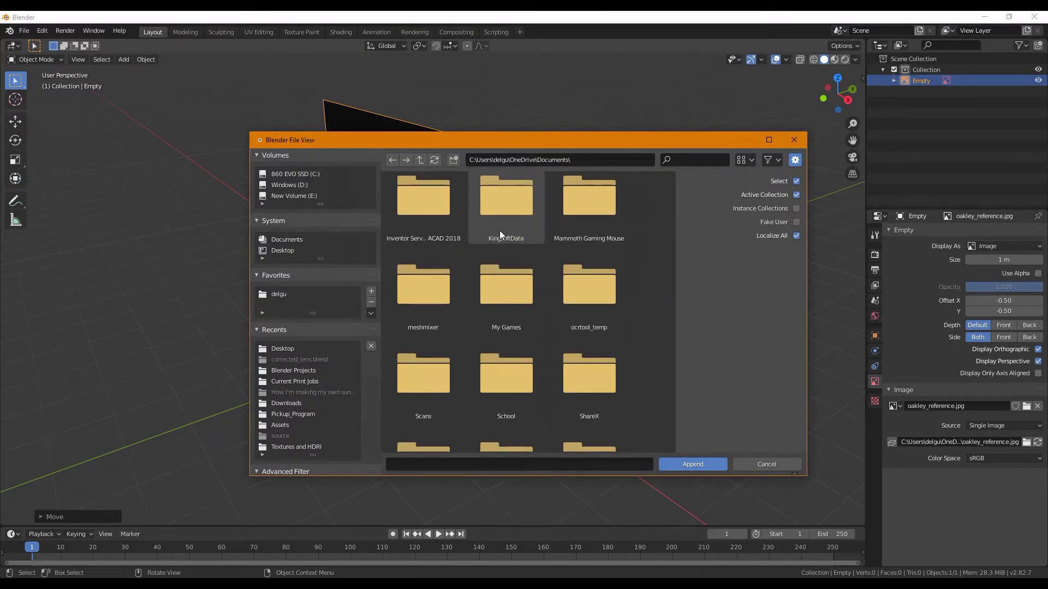
left_click(314, 371)
scroll(510, 253, "down", 4)
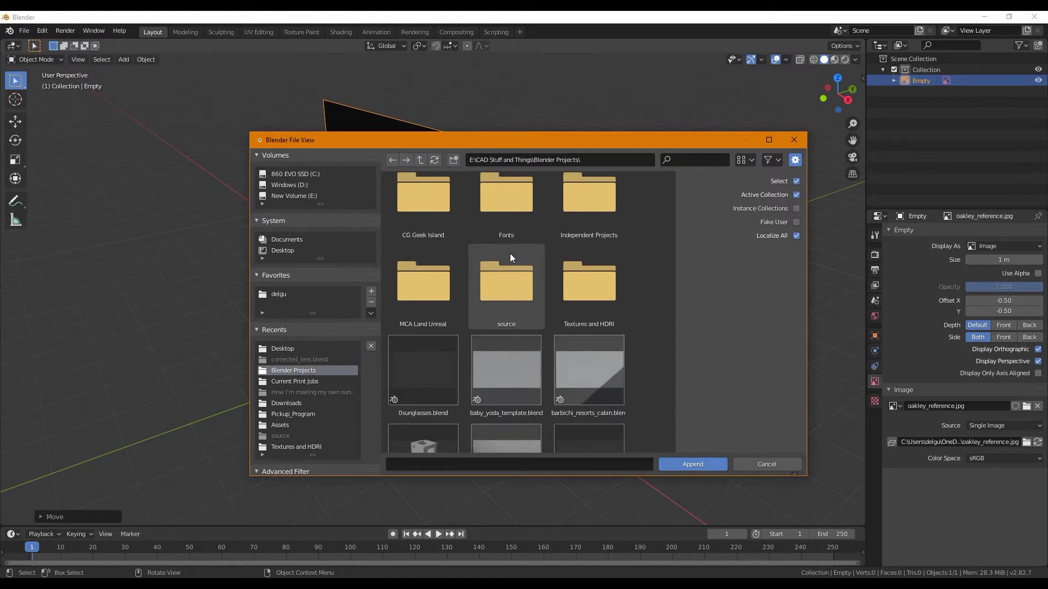
left_click(689, 160)
type("cor")
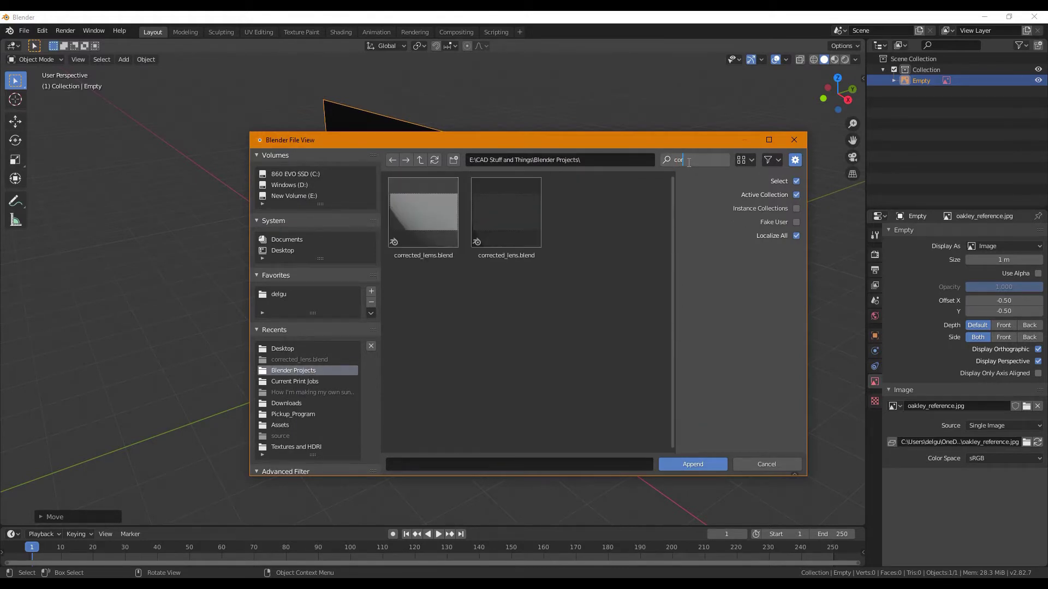
key("Return")
double_click(420, 227)
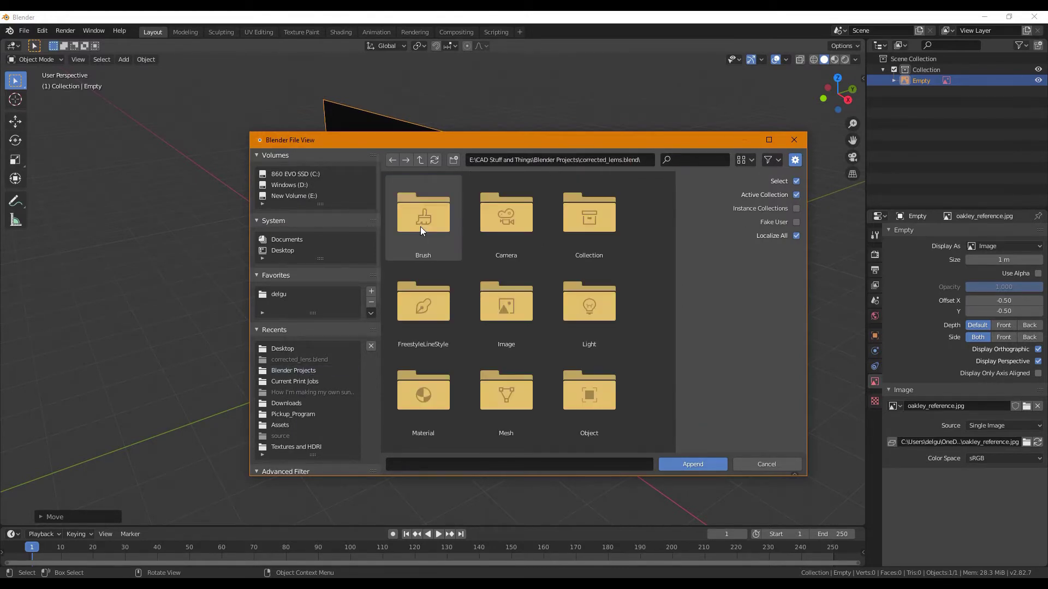
scroll(636, 361, "down", 2)
double_click(600, 365)
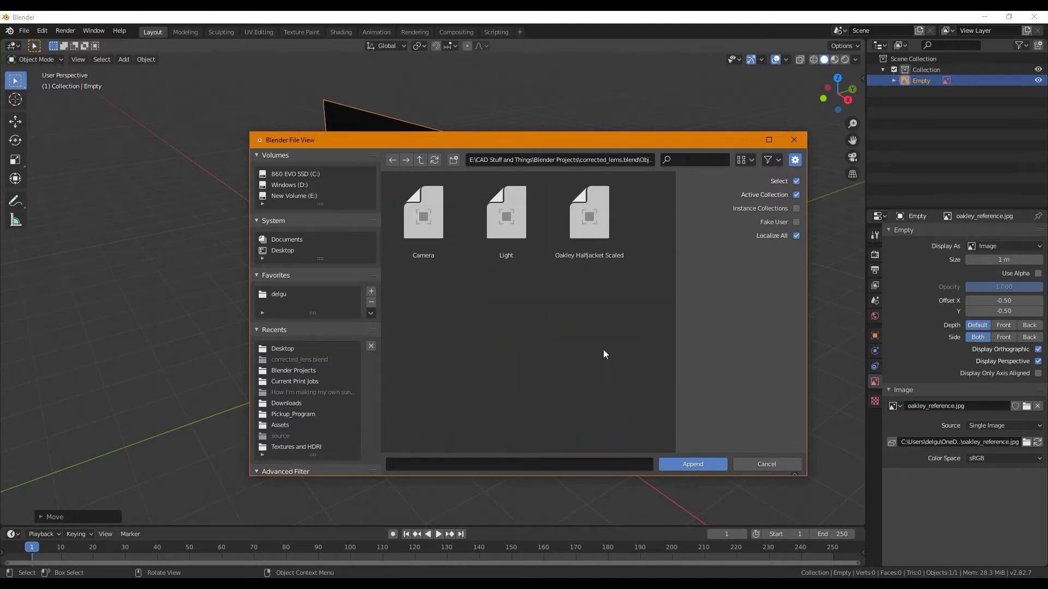
left_click(393, 160)
scroll(552, 319, "down", 4)
scroll(552, 320, "up", 3)
scroll(601, 328, "down", 2)
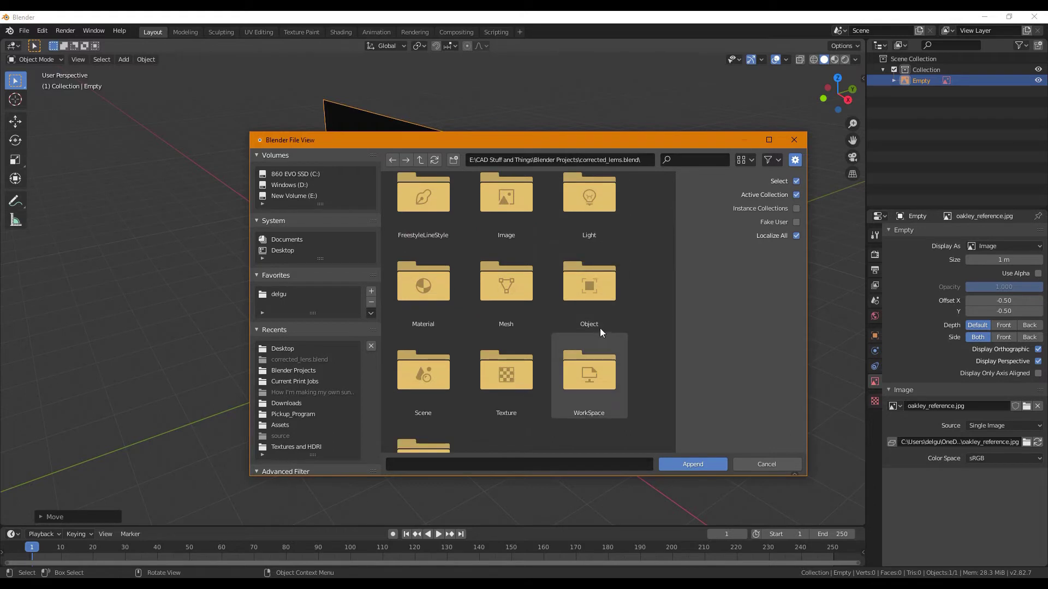
Append the Oakley Halfjacket Scaled object from the file's Object category into the scene.
double_click(598, 287)
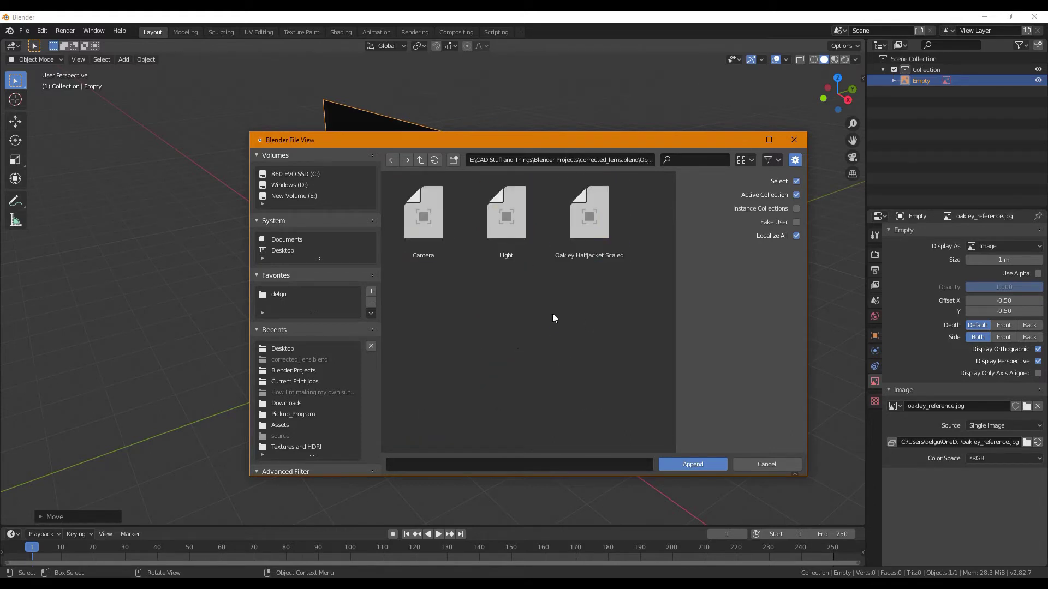
double_click(596, 238)
scroll(394, 300, "down", 12)
middle_click_drag(430, 248, 514, 247)
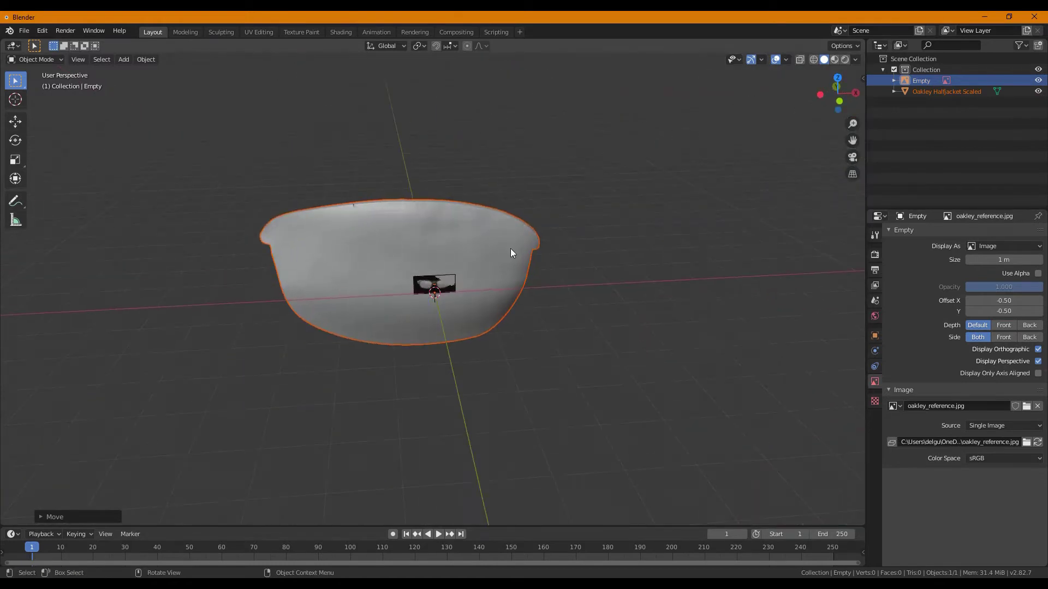
Scale the Oakley lens down to roughly the reference image's size and move it along Y in front of the image.
key("s")
left_click(434, 283)
key("g")
key("y")
left_click(429, 310)
middle_click_drag(426, 313, 441, 308)
scroll(435, 316, "up", 4)
scroll(433, 319, "up", 3)
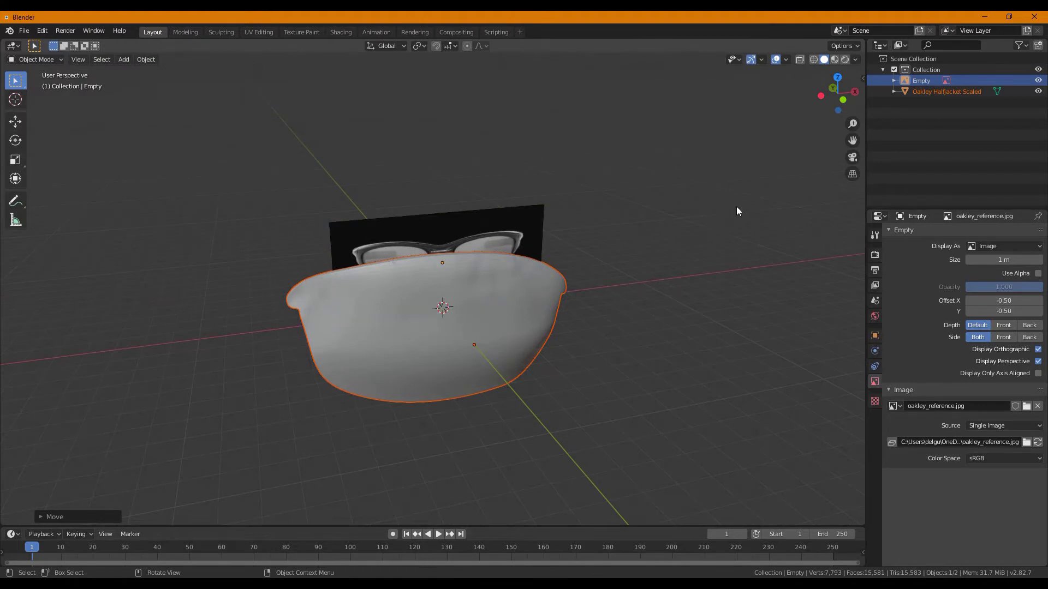
Scale the lens down further and move it along X toward the reference's left-hand lens.
key("s")
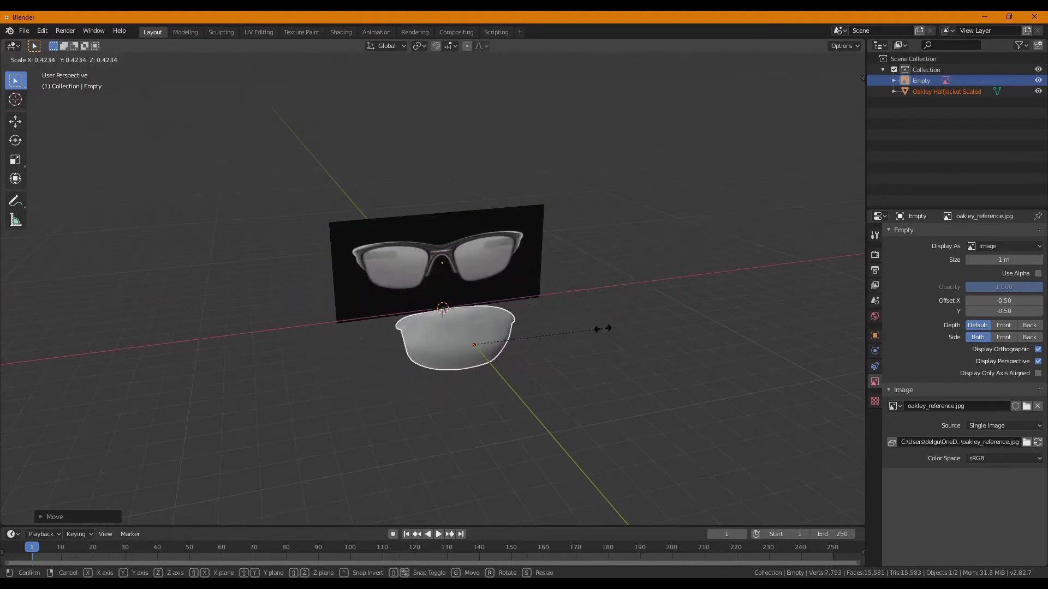
left_click(633, 327)
key("g")
key("x")
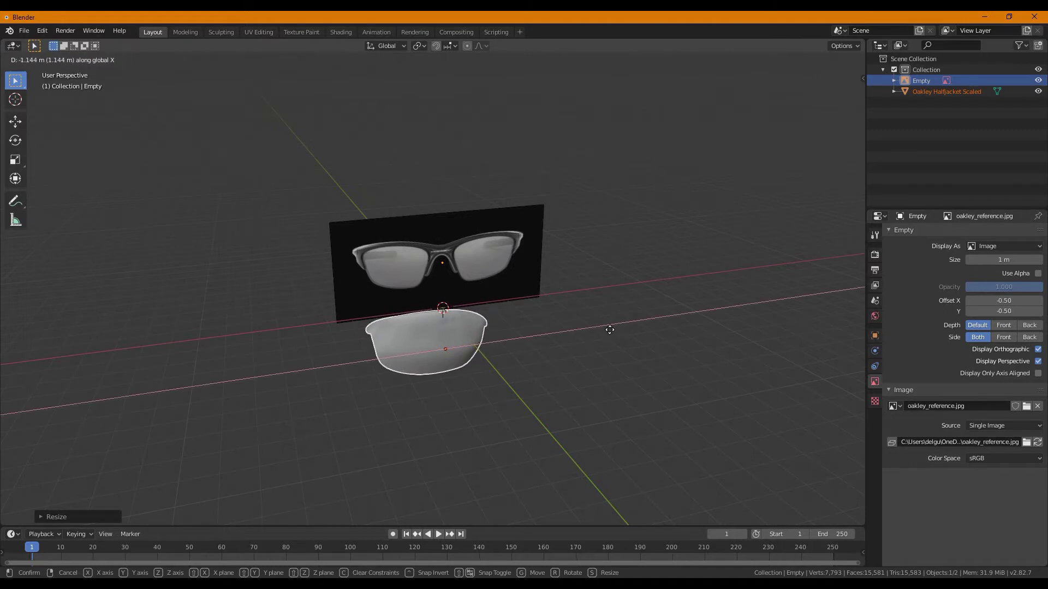
left_click(537, 353)
Move the lens along Y and Z closer to the reference glasses and scale it to nearly match the left-hand lens.
middle_click_drag(537, 353, 565, 347)
key("g")
key("y")
left_click(519, 333)
key("g")
key("z")
left_click(525, 322)
key("s")
left_click(476, 325)
scroll(459, 305, "up", 4)
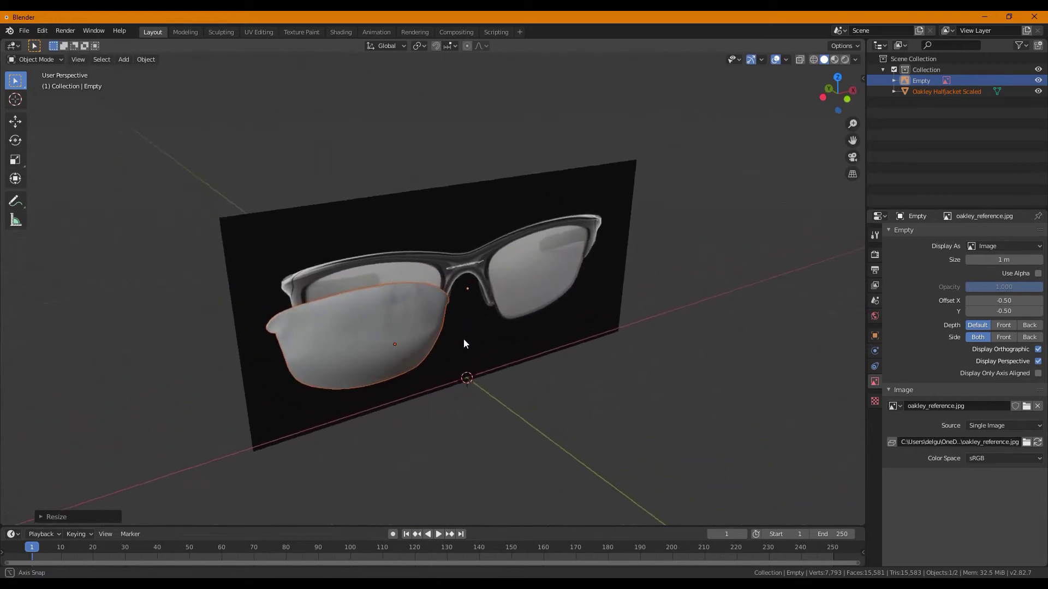
Rotate the lens about the global Z axis and move it along Y so it sits clear in front of the reference image.
middle_click_drag(466, 340, 455, 336)
key("r")
key("z")
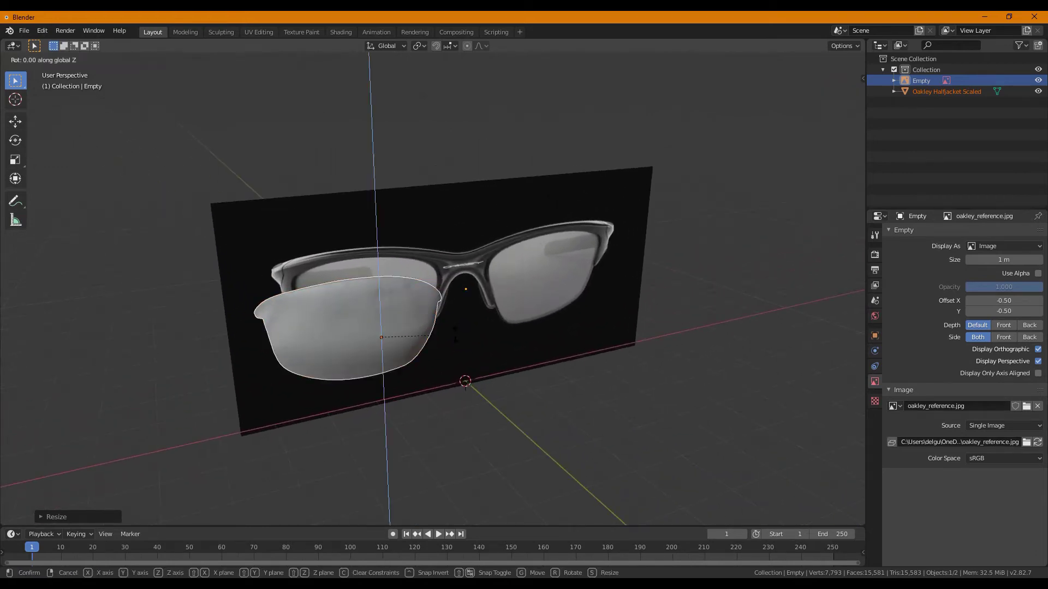
left_click(432, 347)
middle_click_drag(432, 347, 423, 382)
key("g")
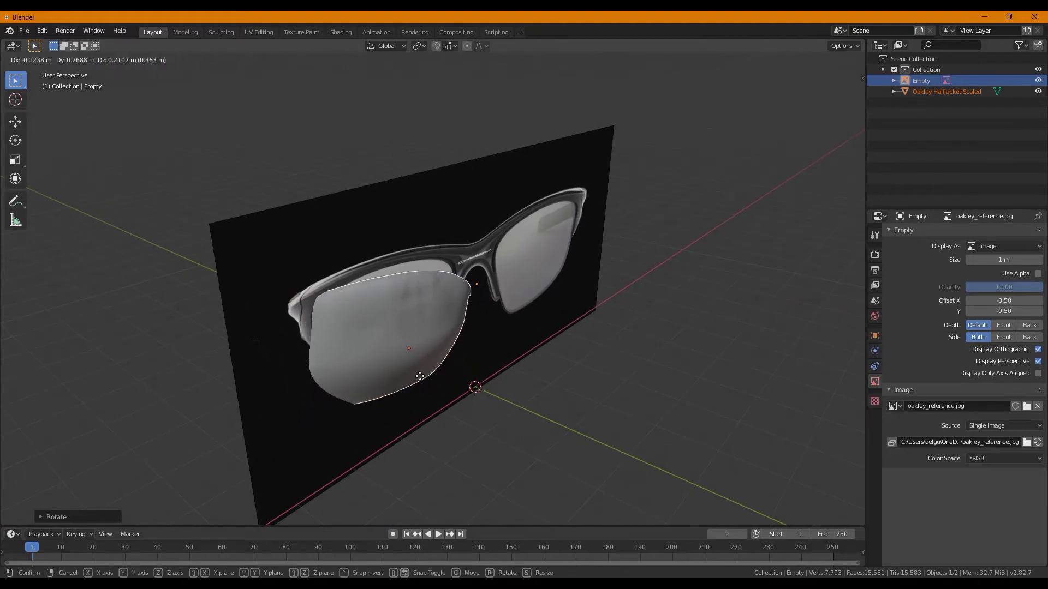
key("y")
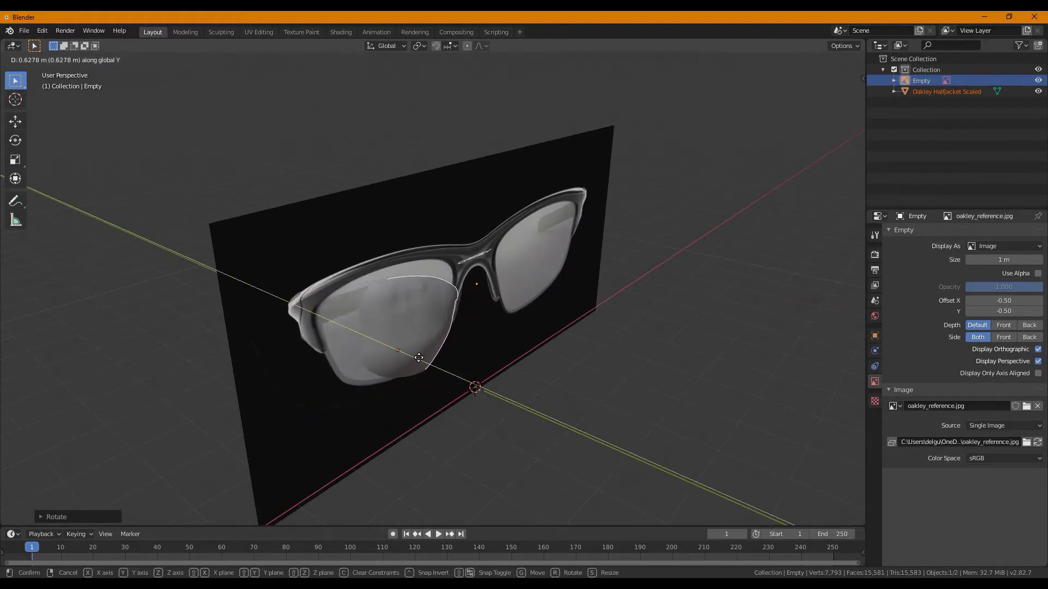
left_click(474, 370)
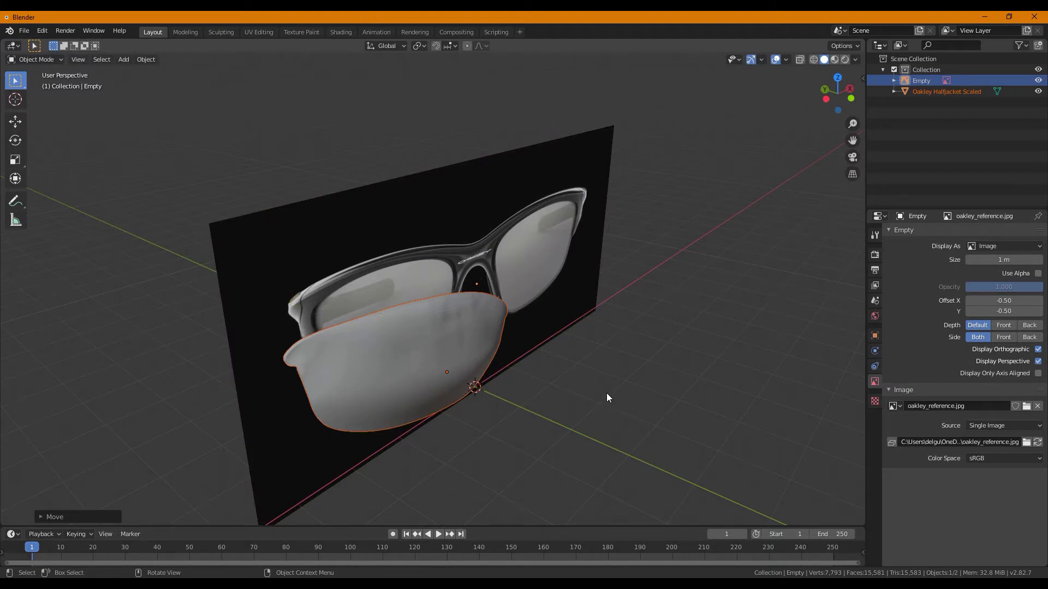
In front orthographic view, move the lens about 0.19 m along X over the reference's left-hand lens.
key("KP_1")
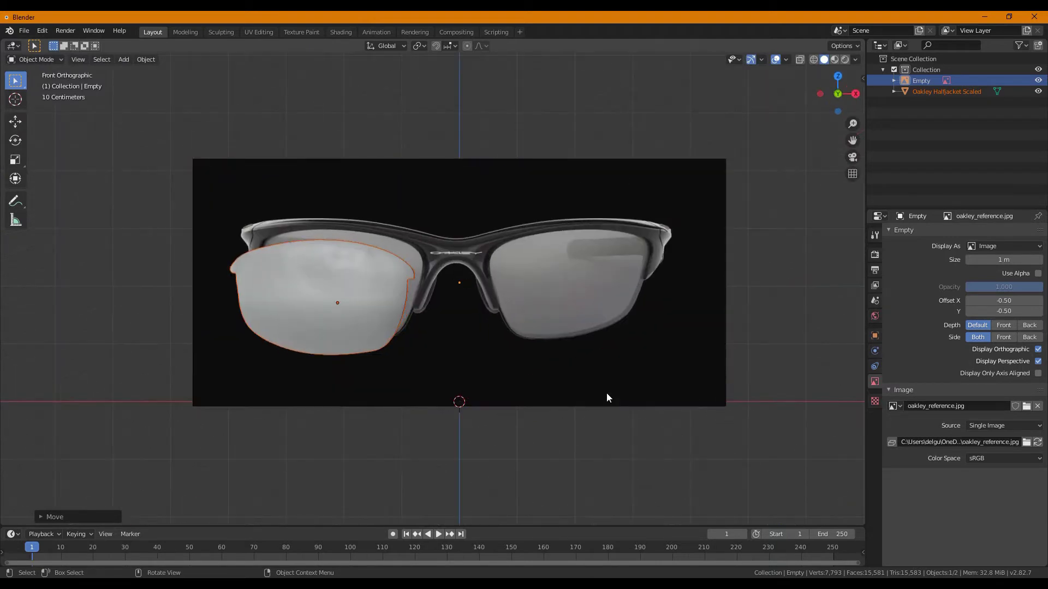
scroll(483, 337, "up", 1)
key("g")
key("x")
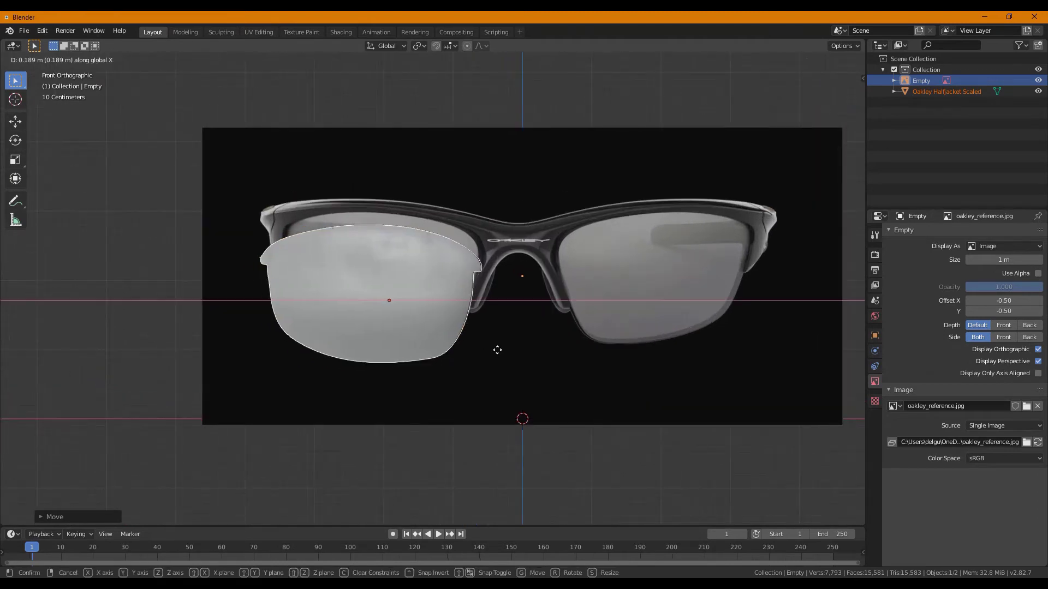
left_click(497, 350)
Raise the lens along Z in front view until its upper edge meets the frame's brow line.
middle_click_drag(523, 194, 537, 215)
middle_click_drag(800, 112, 812, 124)
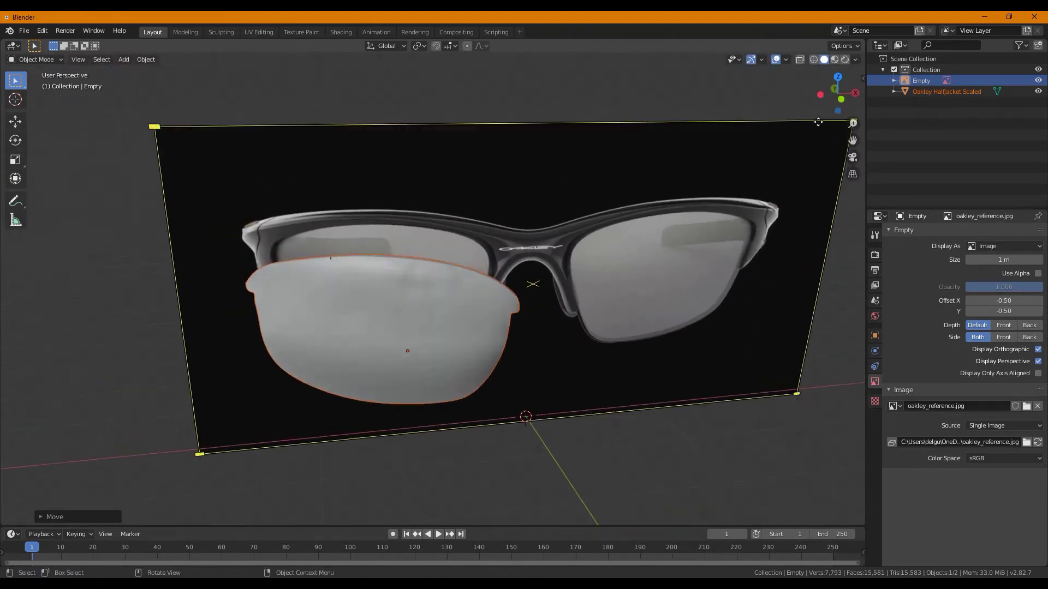
left_click_drag(844, 99, 786, 118)
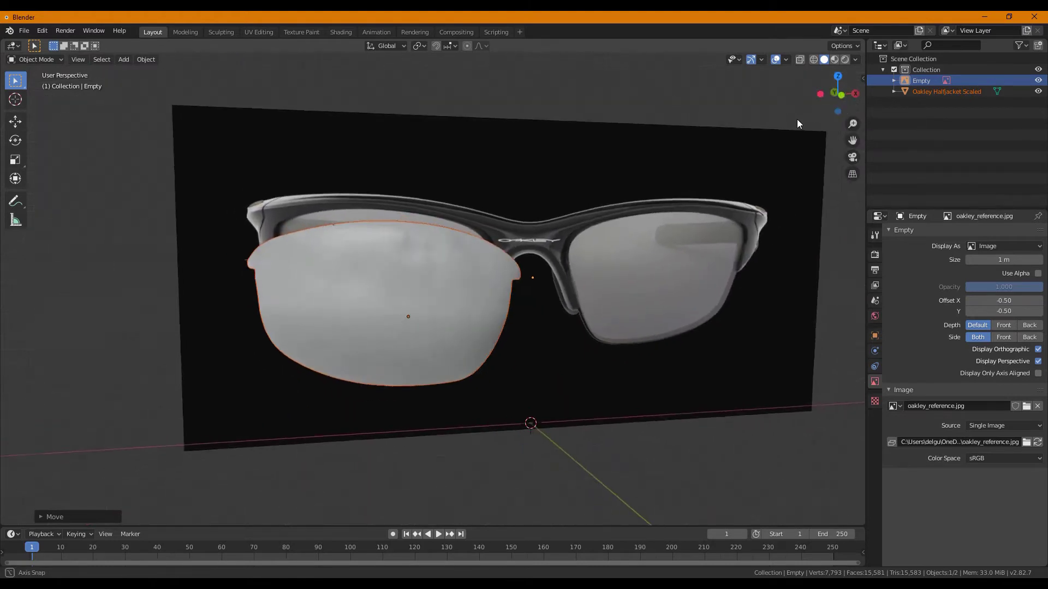
left_click(841, 97)
key("g")
key("z")
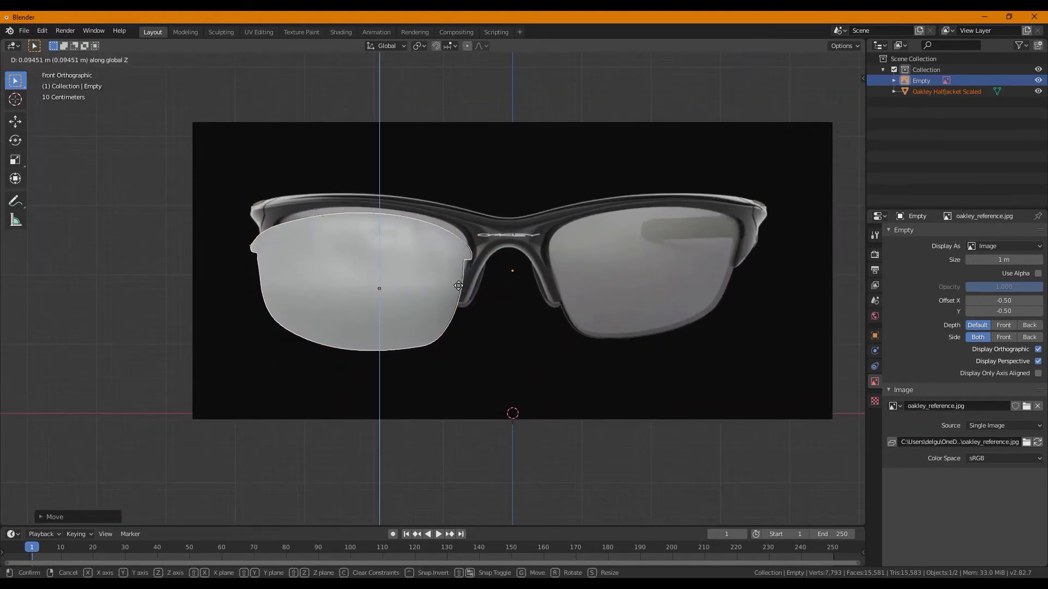
left_click(464, 276)
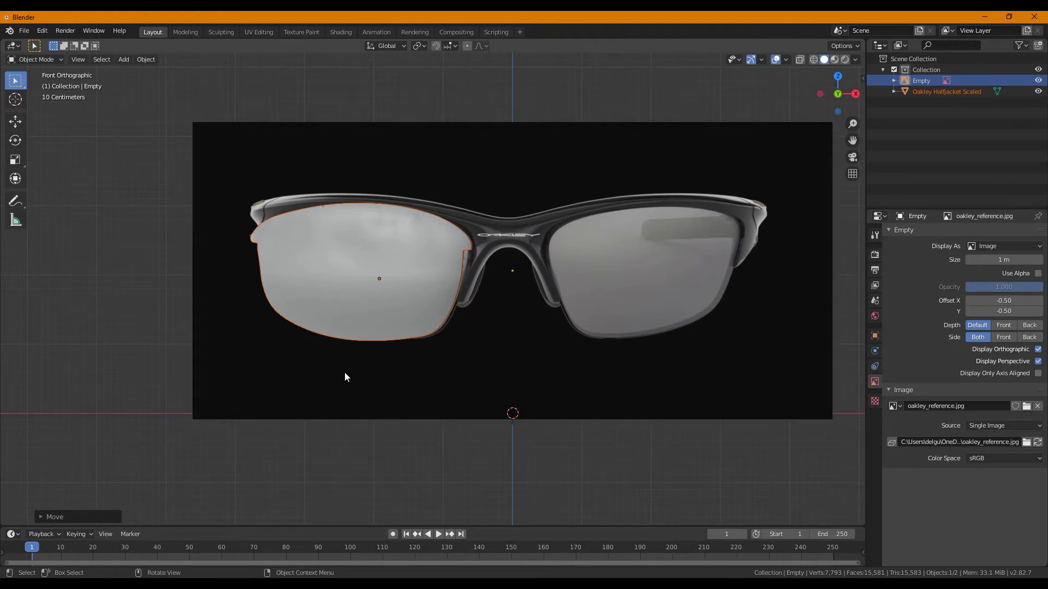
Fit the lens to the reference's left-hand lens by scaling it down slightly, tilting it about Y and nudging it along X.
key("s")
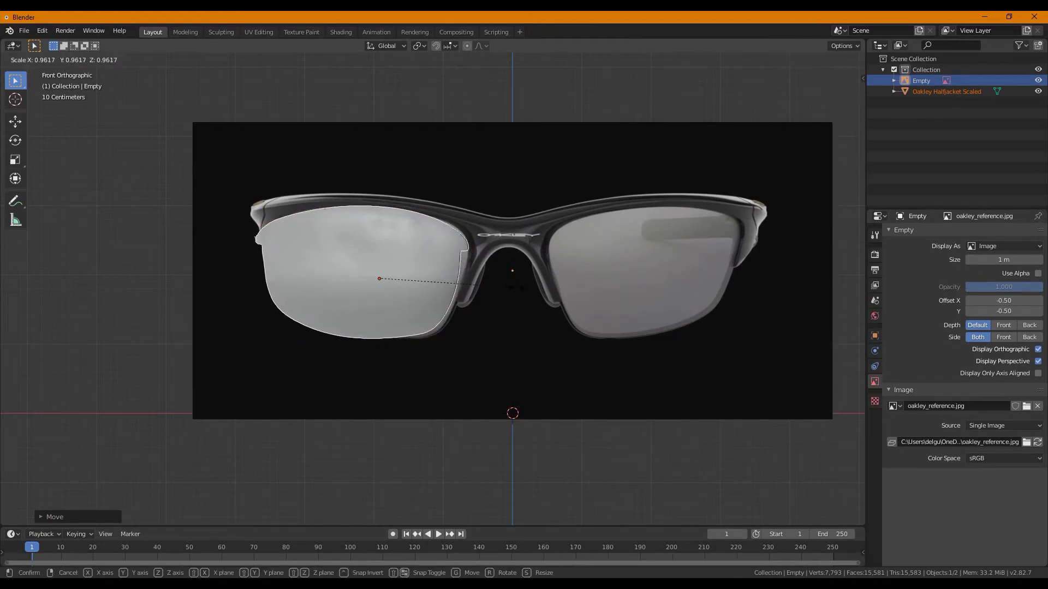
key("r")
key("y")
left_click(527, 297)
key("g")
key("x")
left_click(531, 298)
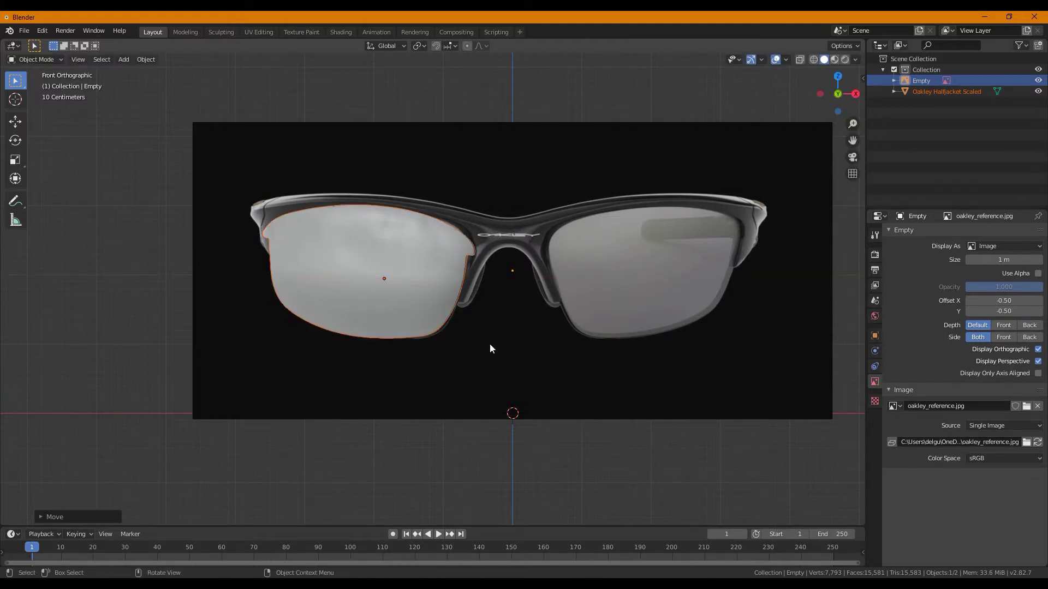
Move the lens about 1.85 m along X so its origin lines up with the centre of the reference glasses.
key("g")
key("x")
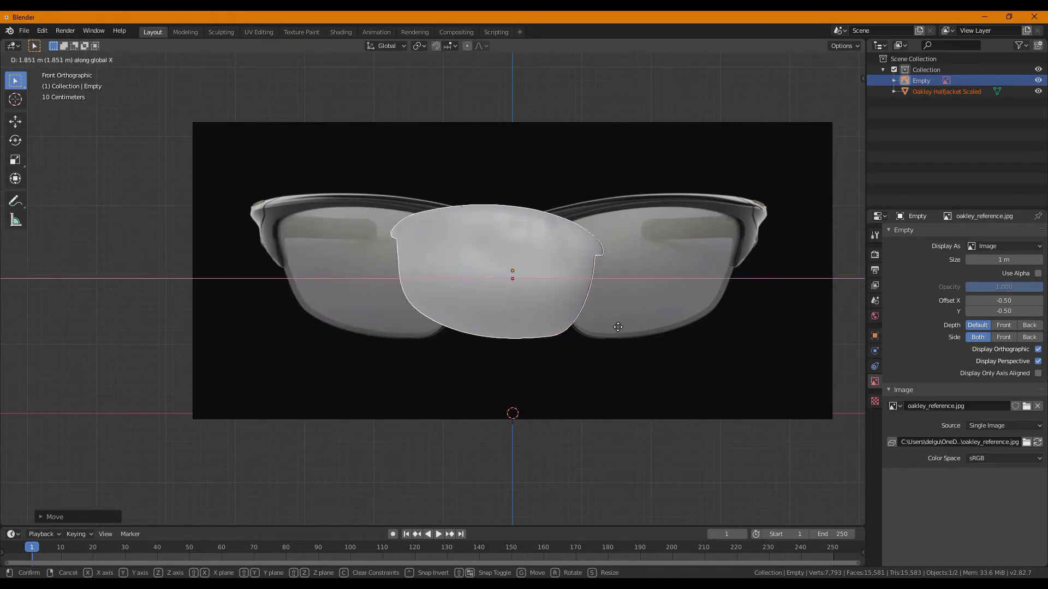
left_click(618, 326)
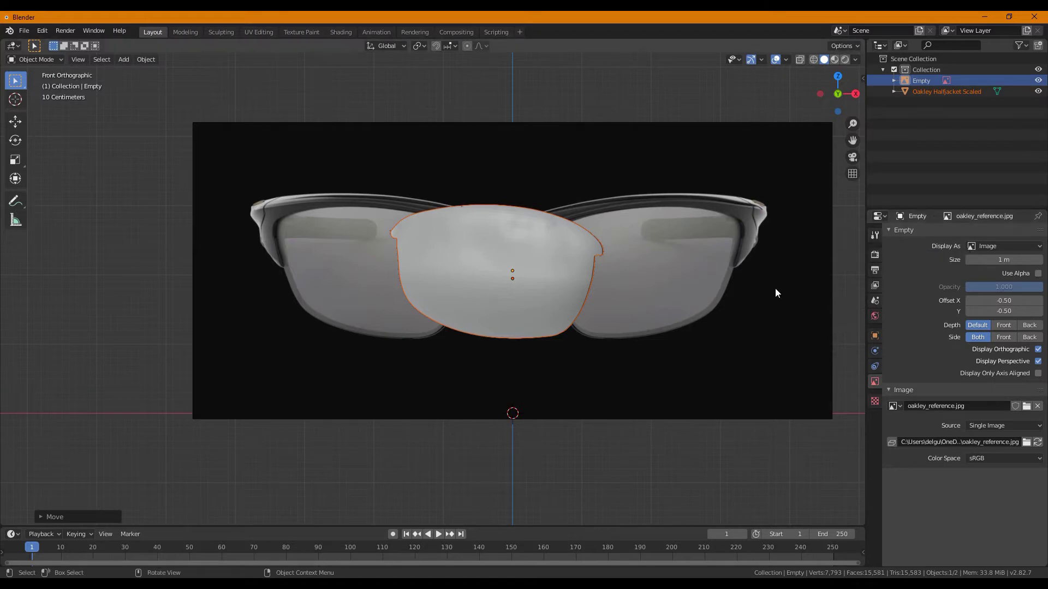
Make the Oakley lens the active object and add a Mirror modifier to it.
left_click(875, 235)
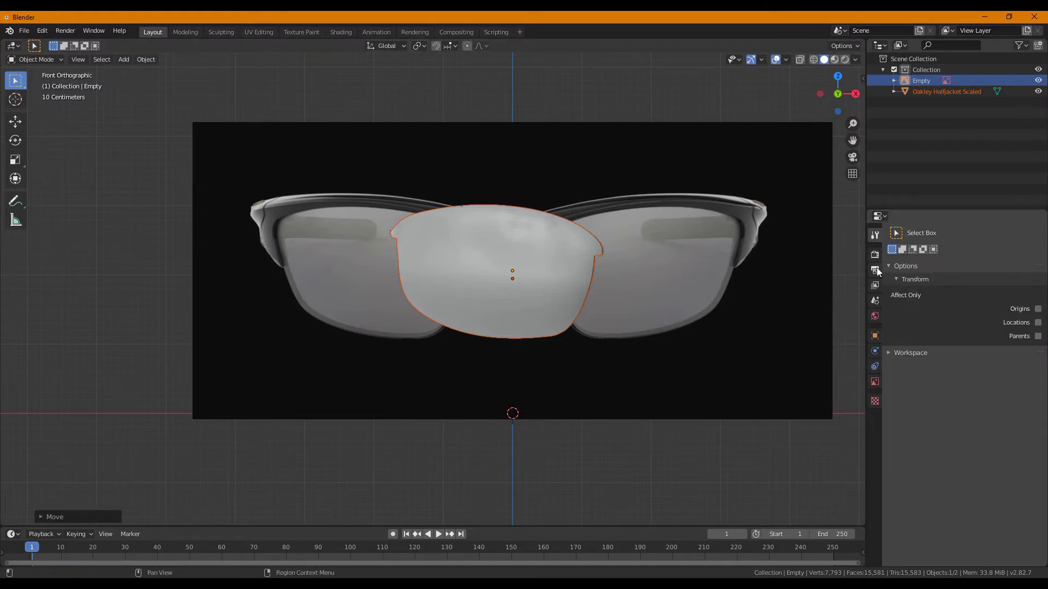
left_click(519, 259)
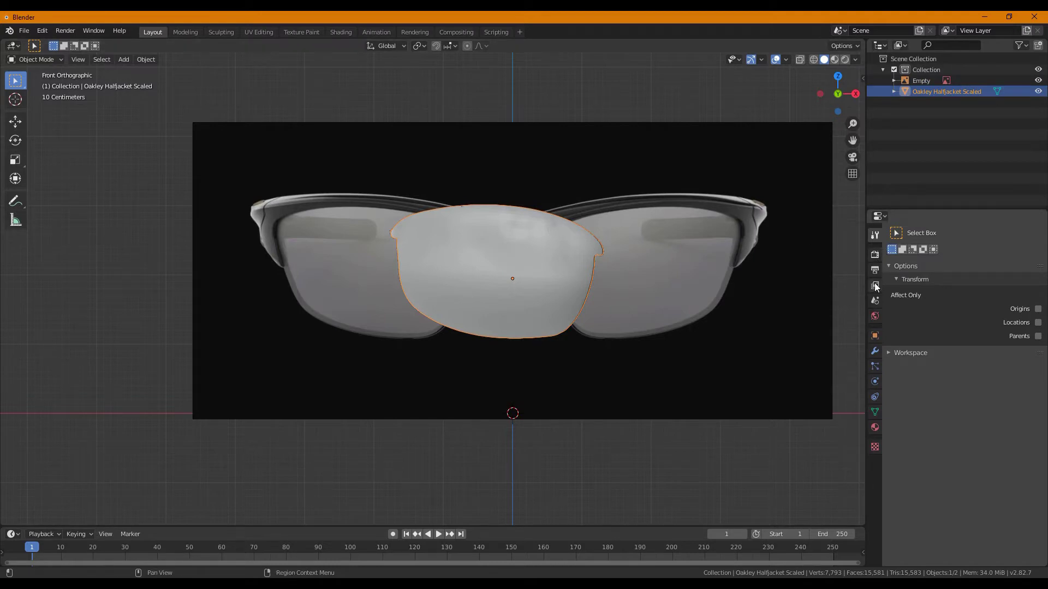
left_click(874, 352)
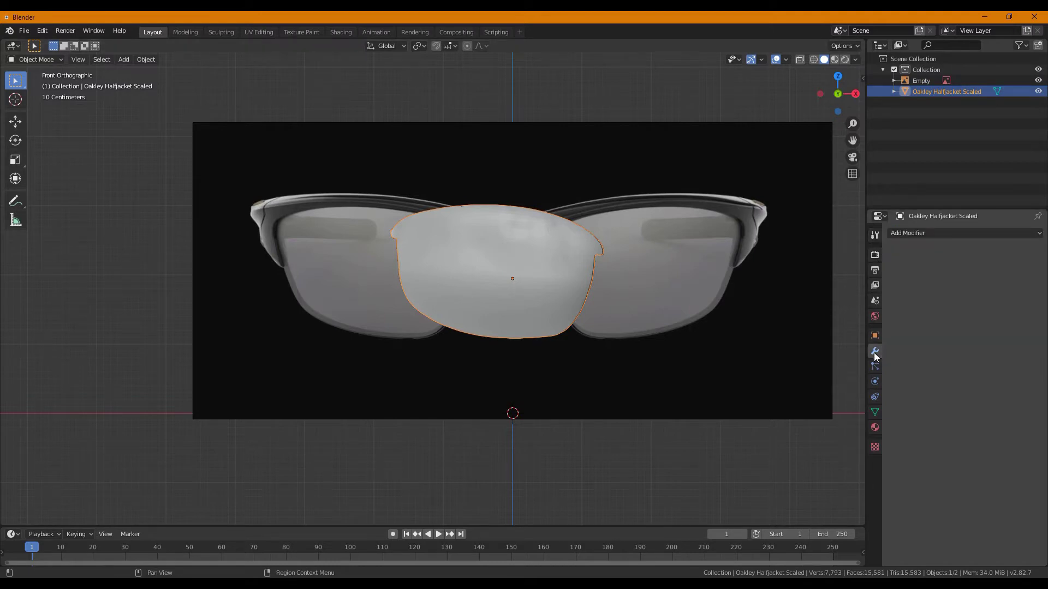
left_click(942, 234)
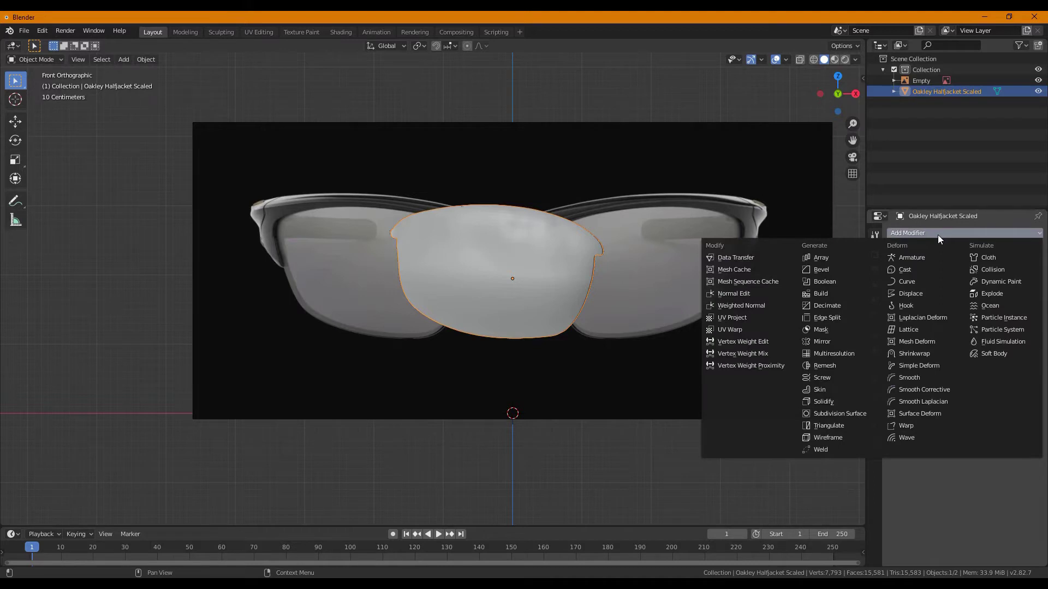
left_click(821, 342)
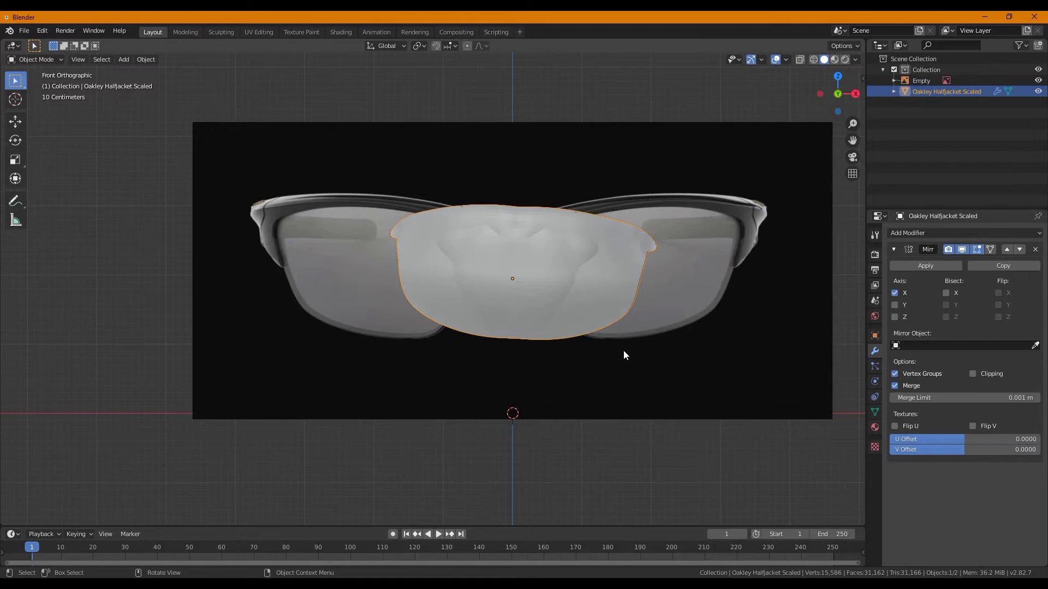
Toggle the Mirror modifier's X axis off and on repeatedly to compare the lens with and without mirroring, leaving it on.
left_click(896, 294)
left_click(896, 295)
left_click(895, 293)
left_click(895, 294)
left_click(895, 294)
left_click(896, 294)
left_click(895, 293)
left_click(895, 293)
left_click(896, 293)
left_click(896, 293)
In Edit Mode, select the whole lens mesh and move it along negative X to separate it from its mirrored copy.
key("Tab")
middle_click_drag(486, 359, 512, 394)
key("a")
key("g")
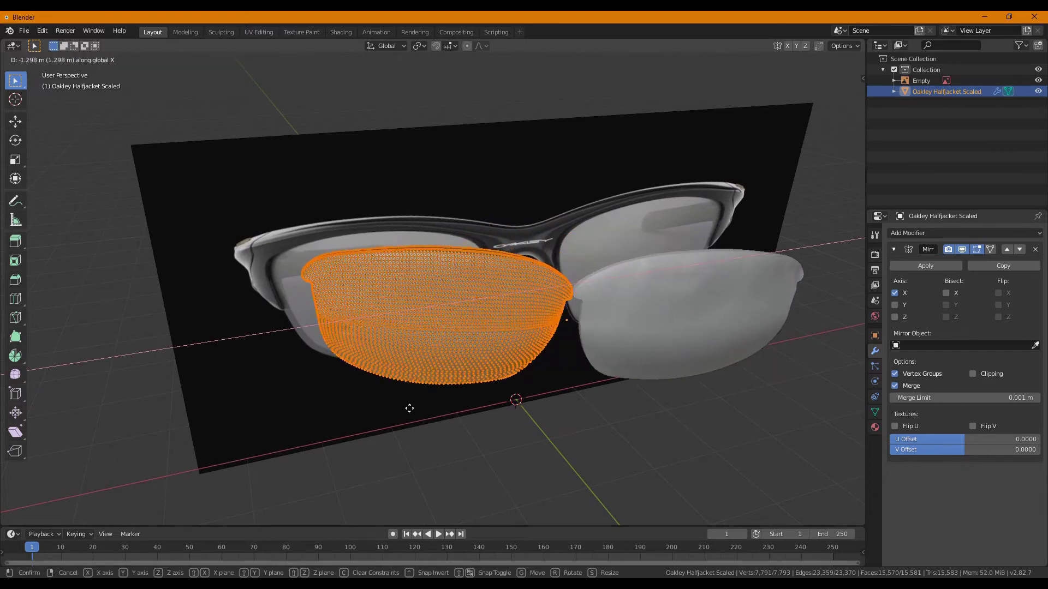
left_click(319, 422)
Rotate the selected lens mesh about the global Z axis to angle both lenses, and return to Object Mode.
middle_click_drag(437, 387, 445, 402)
key("r")
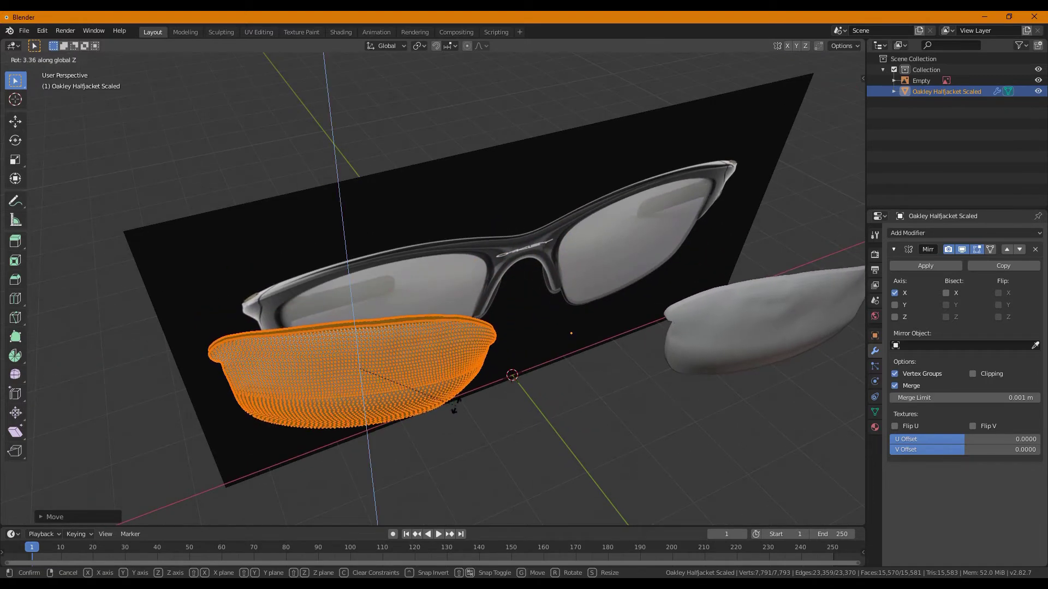
left_click(428, 412)
key("Tab")
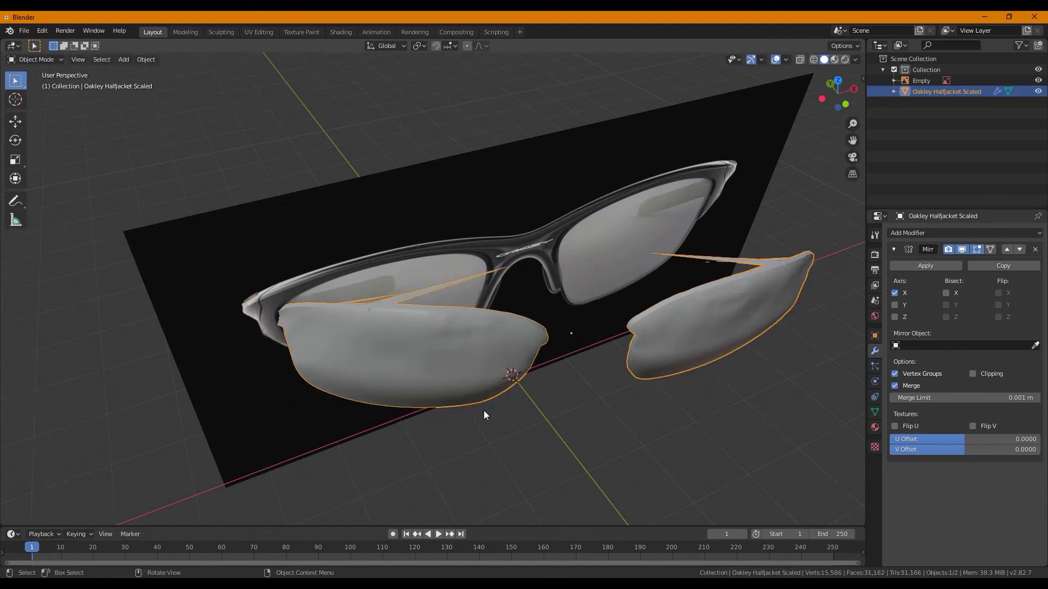
Try rotating the mirrored lens object about global Z in Object Mode and moving it along Y toward the reference.
key("r")
key("z")
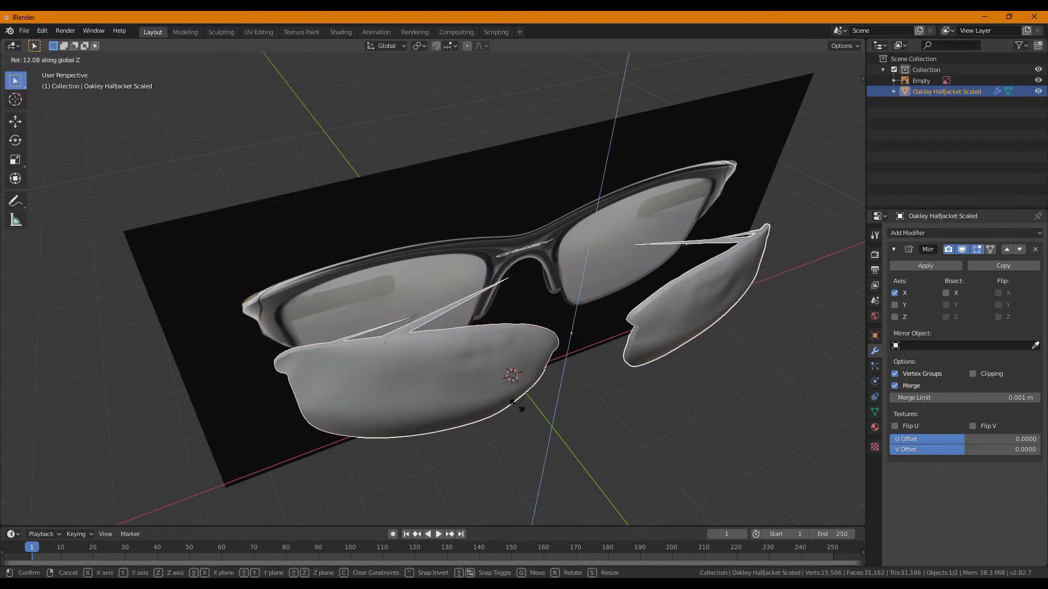
left_click(530, 408)
middle_click_drag(530, 429, 532, 405)
key("g")
key("y")
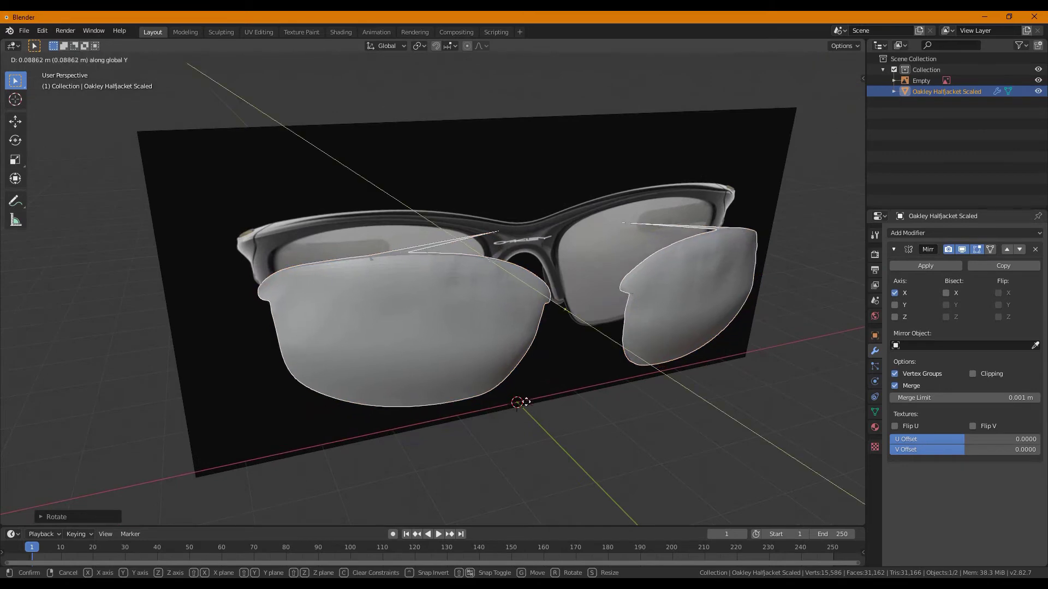
left_click(498, 363)
middle_click_drag(498, 364, 522, 391)
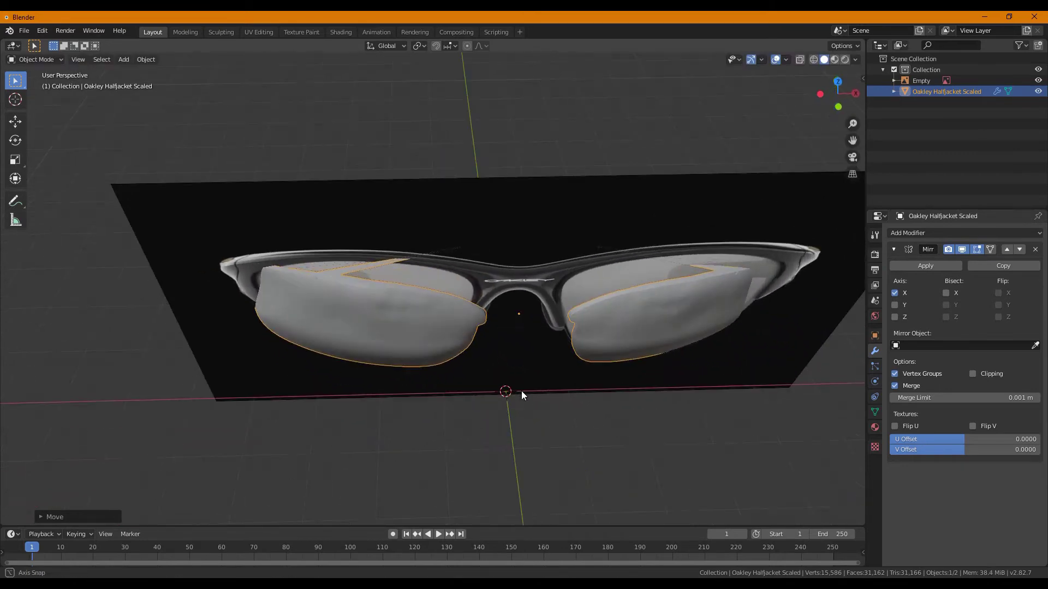
Undo the latest lens moves and object rotation, back to the angled mesh in Edit Mode.
scroll(409, 291, "up", 2)
key("ctrl+z")
key("ctrl+z")
key("ctrl+z")
key("ctrl+z")
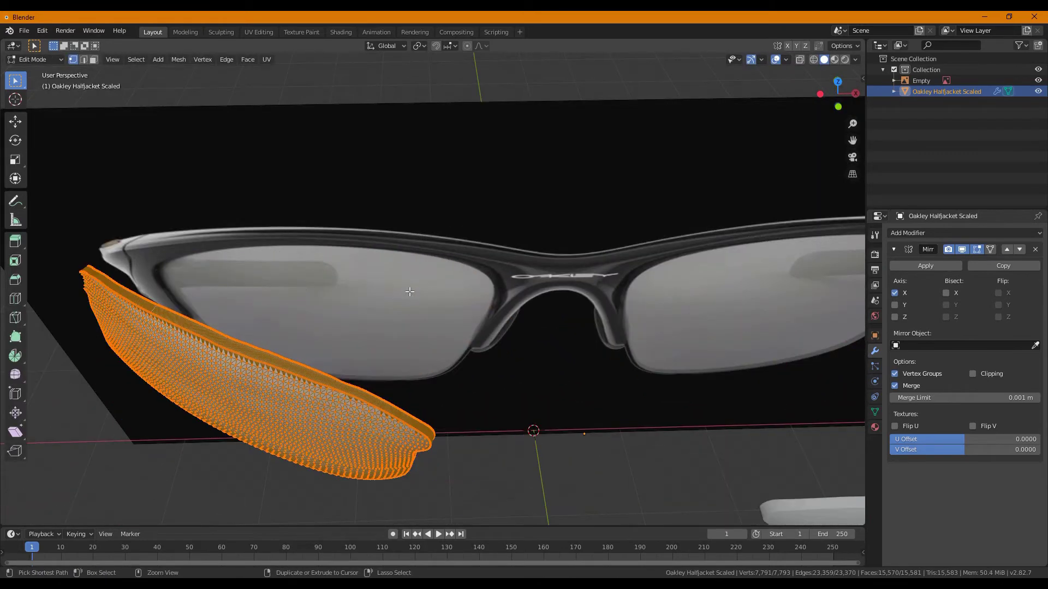
middle_click_drag(409, 292, 437, 294)
scroll(437, 295, "down", 5)
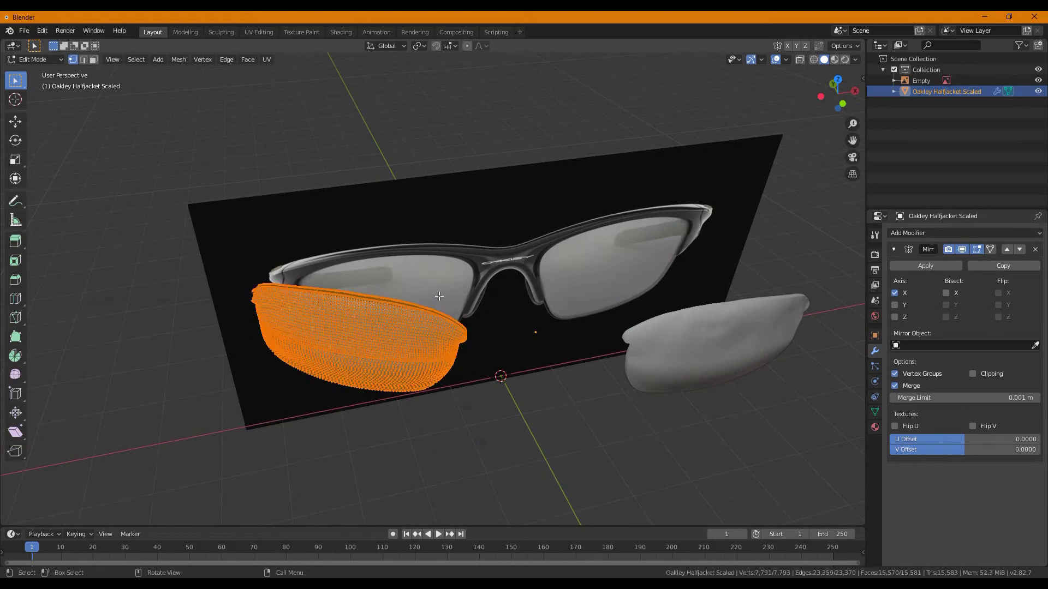
key("Tab")
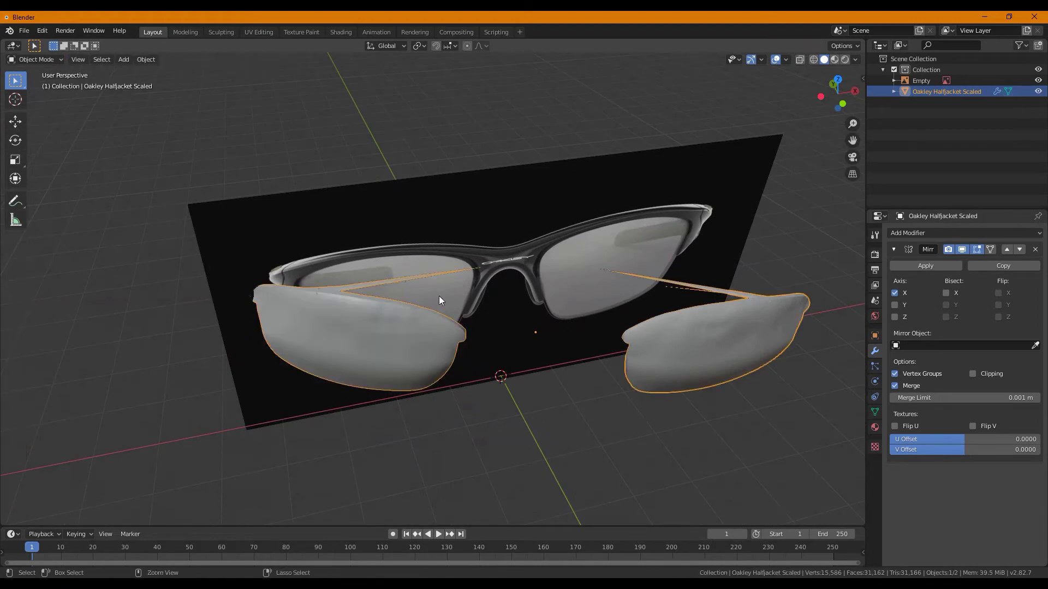
key("Tab")
key("r")
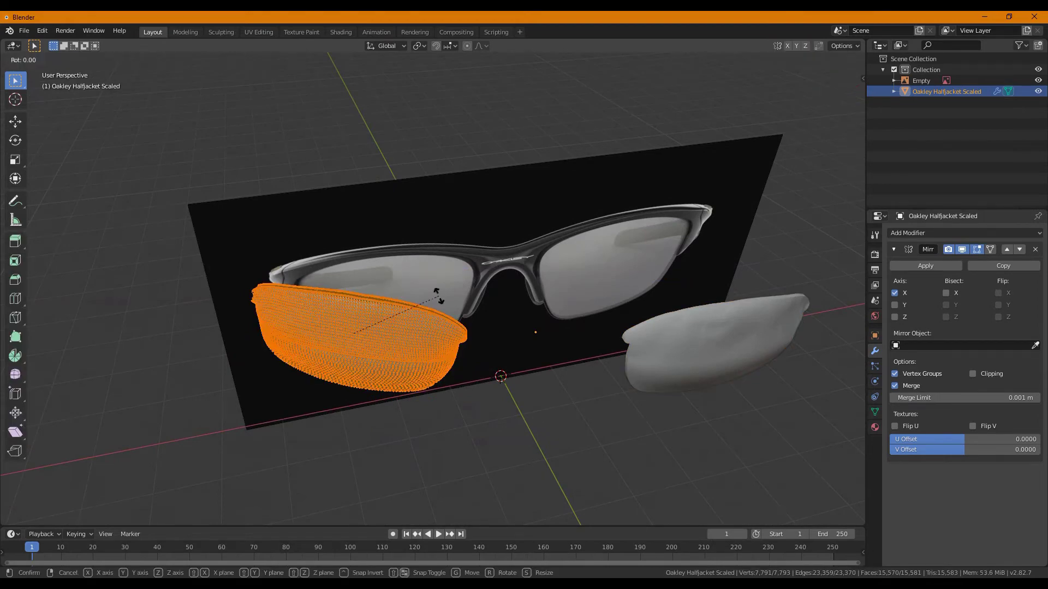
key("Escape")
key("Tab")
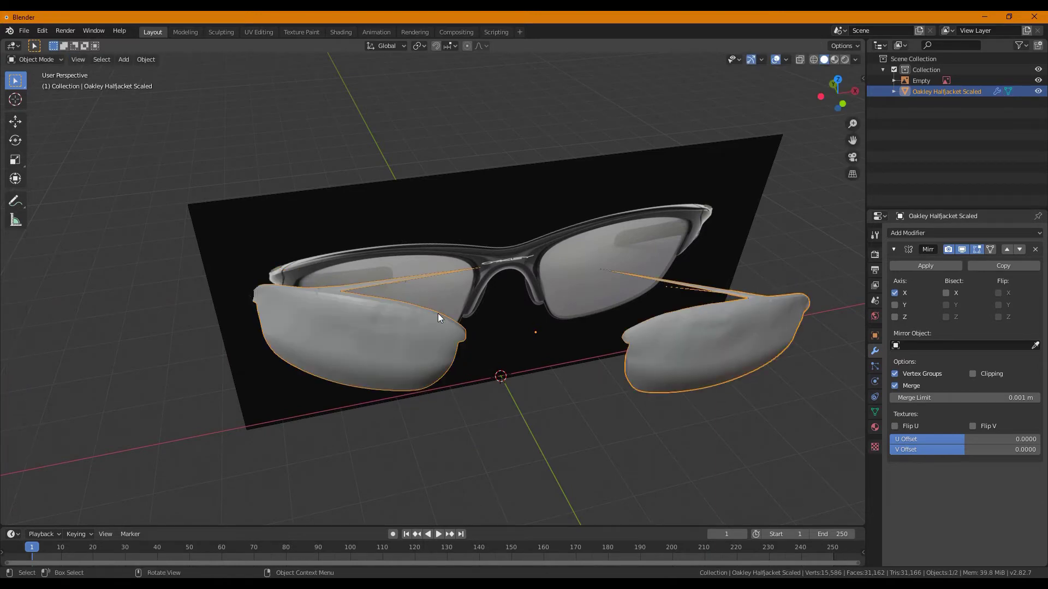
Rotate the mirrored lens object about the global Z axis in Object Mode.
middle_click_drag(438, 313, 461, 332)
key("r")
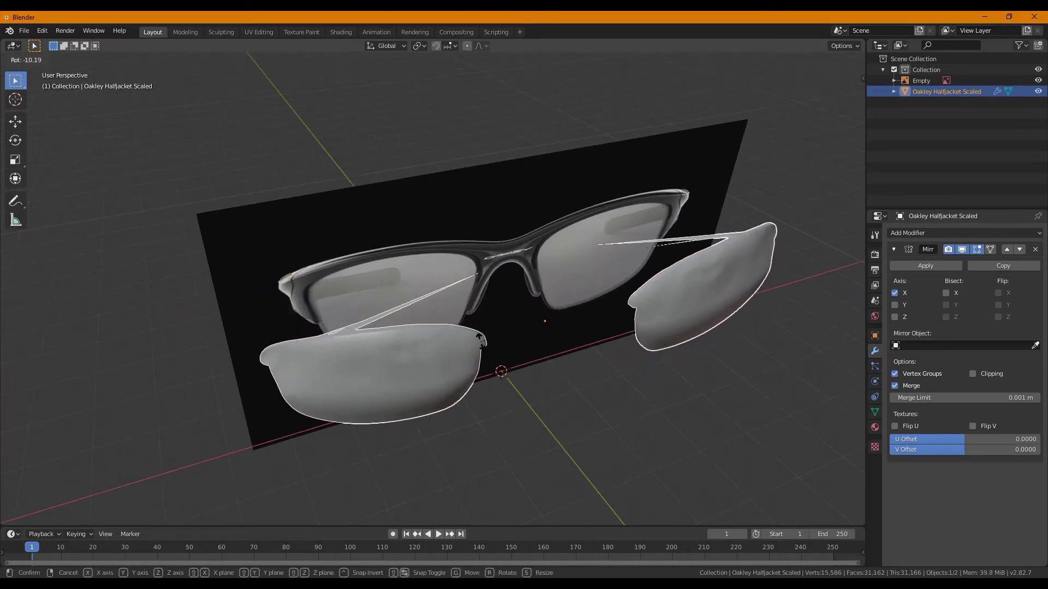
key("z")
key("z")
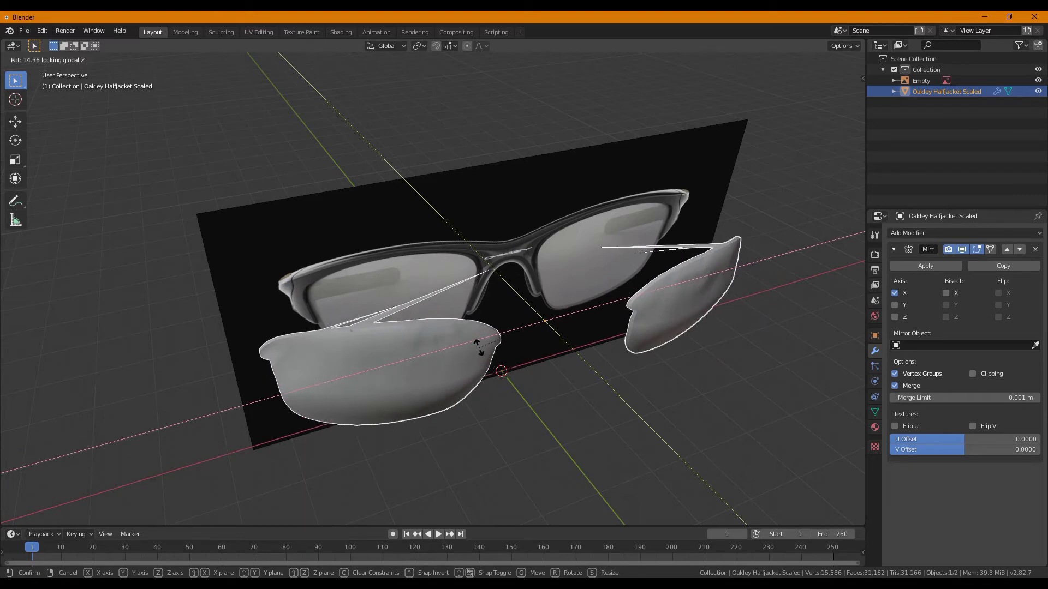
left_click(480, 356)
middle_click_drag(481, 361, 482, 349)
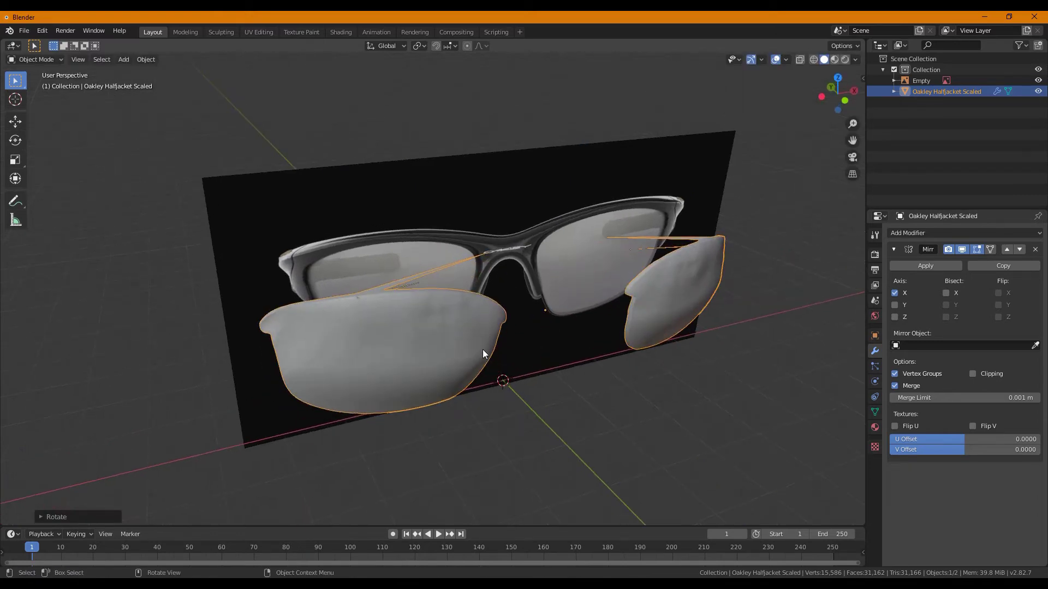
In Edit Mode, move the lens mesh inward over the reference frame's lens opening, and return to Object Mode.
key("Tab")
key("g")
left_click(530, 339)
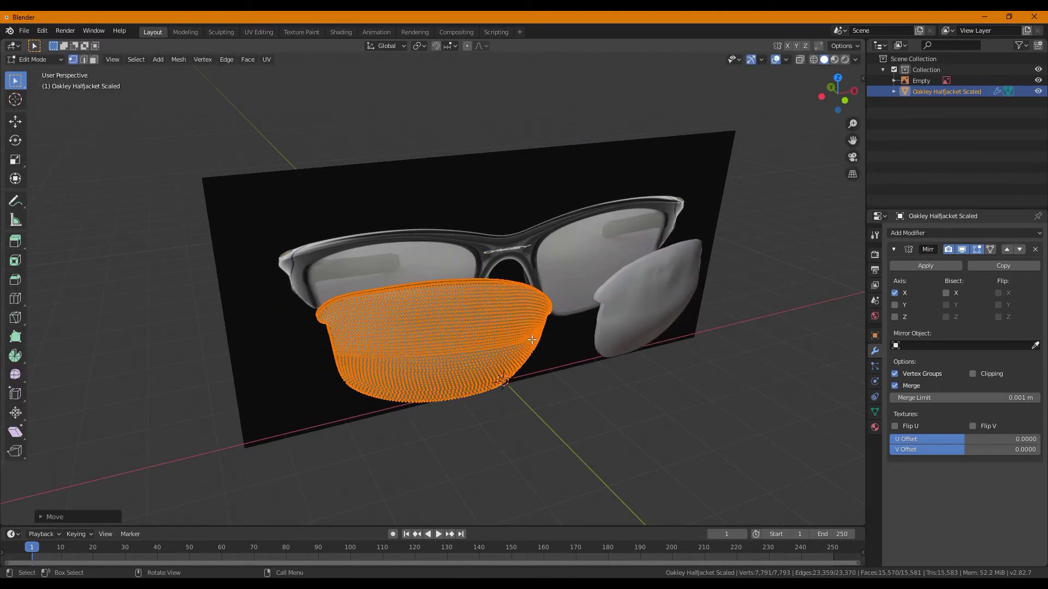
key("KP_1")
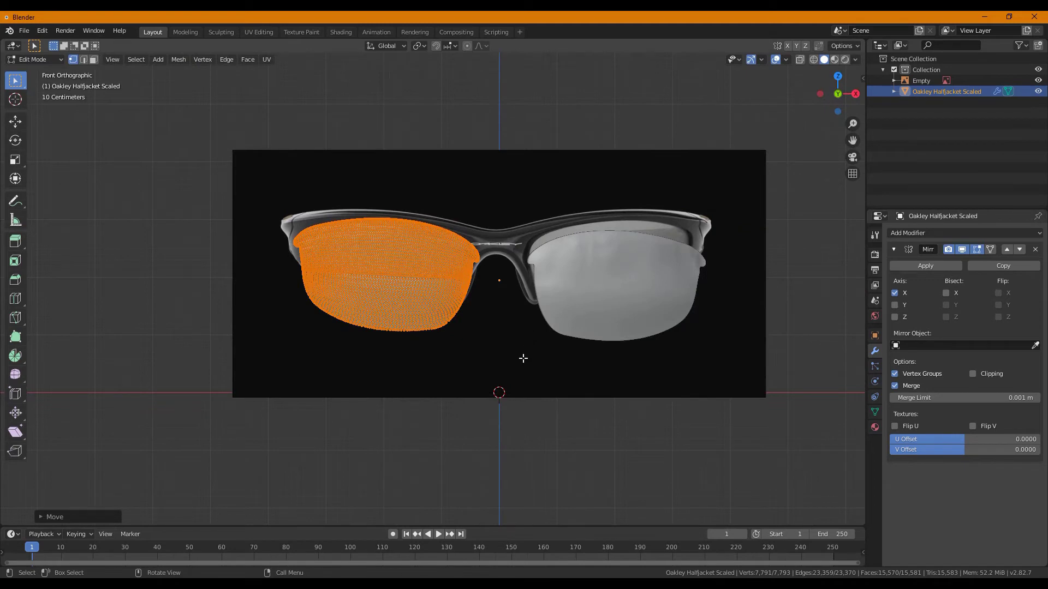
left_click(34, 59)
left_click(36, 71)
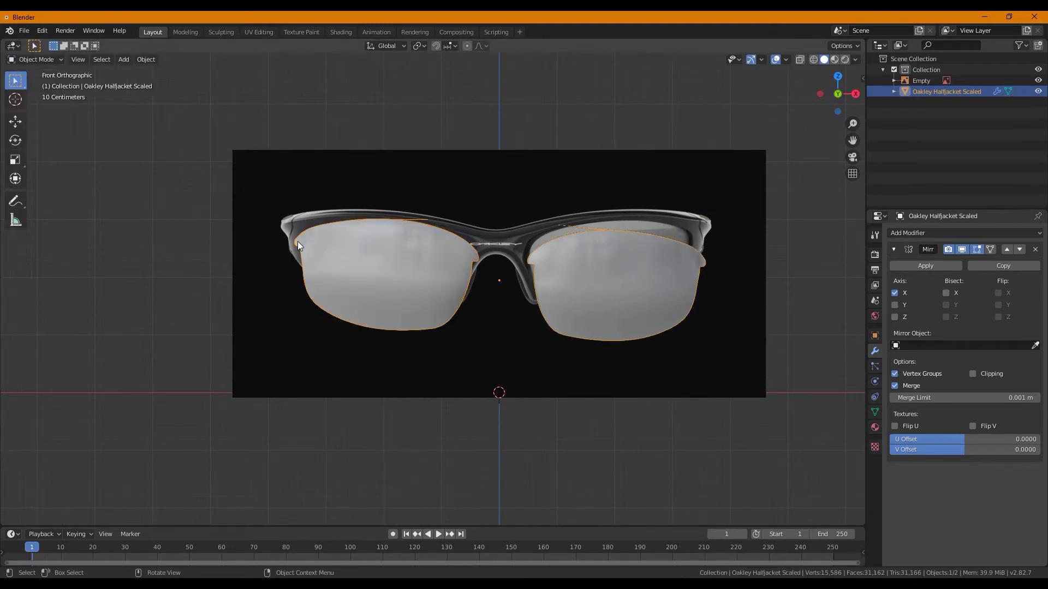
In front view, rotate the lens object about global Y to level the pair and raise it along Z.
key("r")
key("y")
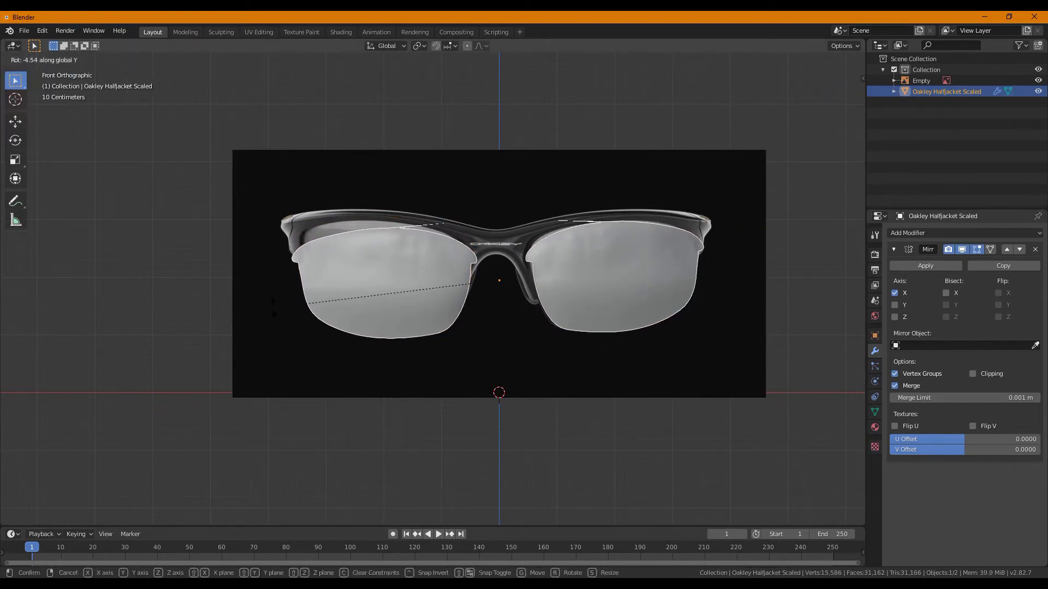
left_click(272, 306)
key("g")
key("z")
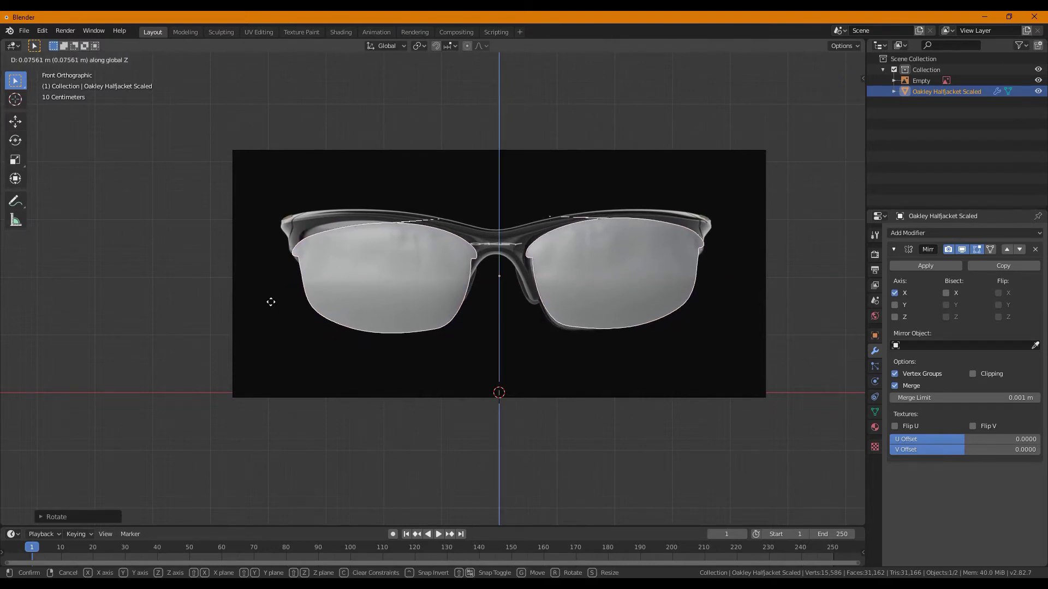
left_click(271, 302)
Fine-tune the lens object's rotation about global Y and shift it along X and Z to fit the reference frame.
key("r")
key("y")
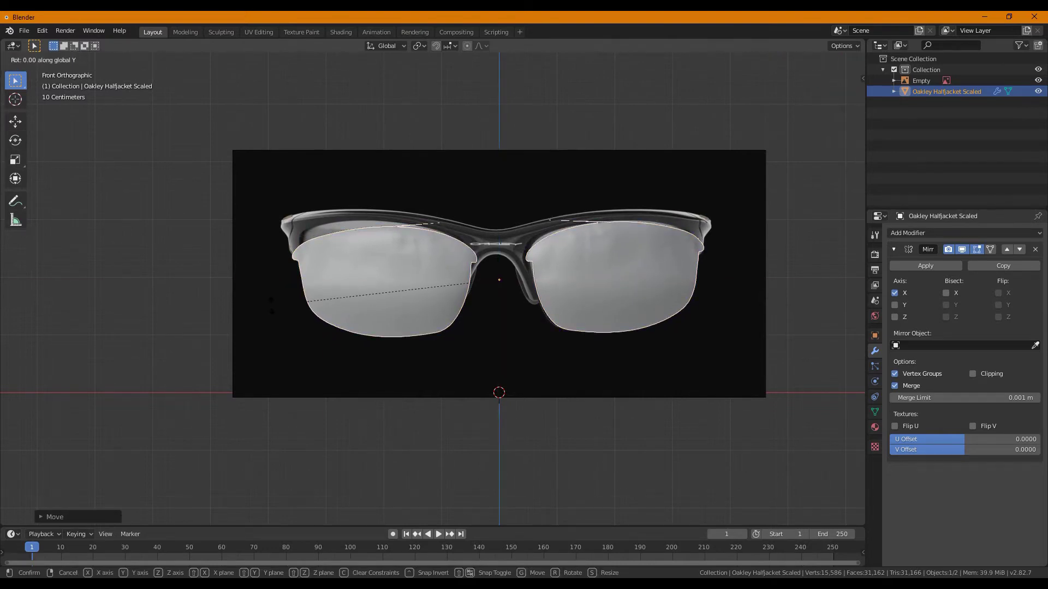
left_click(272, 302)
key("g")
key("y")
key("x")
left_click(270, 300)
key("g")
key("z")
left_click(269, 295)
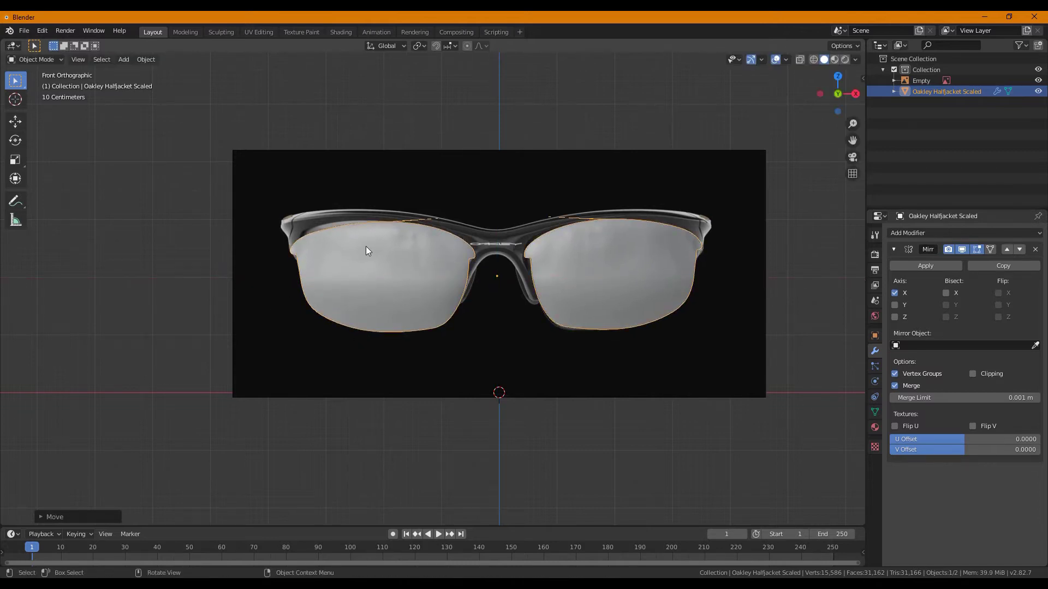
In Edit Mode, rotate the lens mesh about 3 degrees around global Y and shift it along X to match the frame.
scroll(366, 246, "up", 1)
middle_click_drag(366, 245, 371, 261, "shift")
key("Tab")
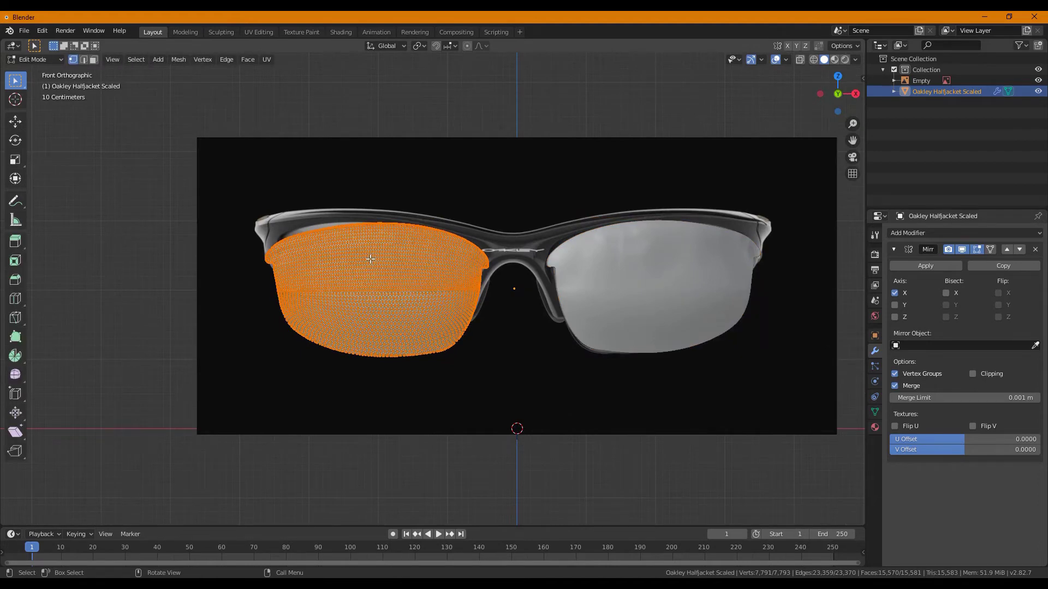
key("r")
key("y")
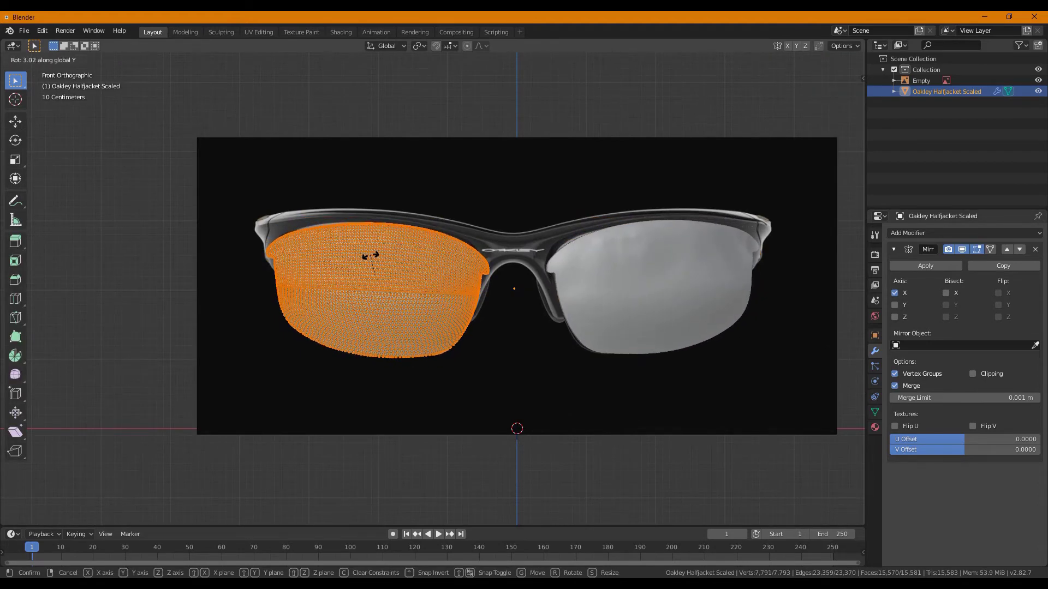
left_click(371, 257)
key("g")
key("x")
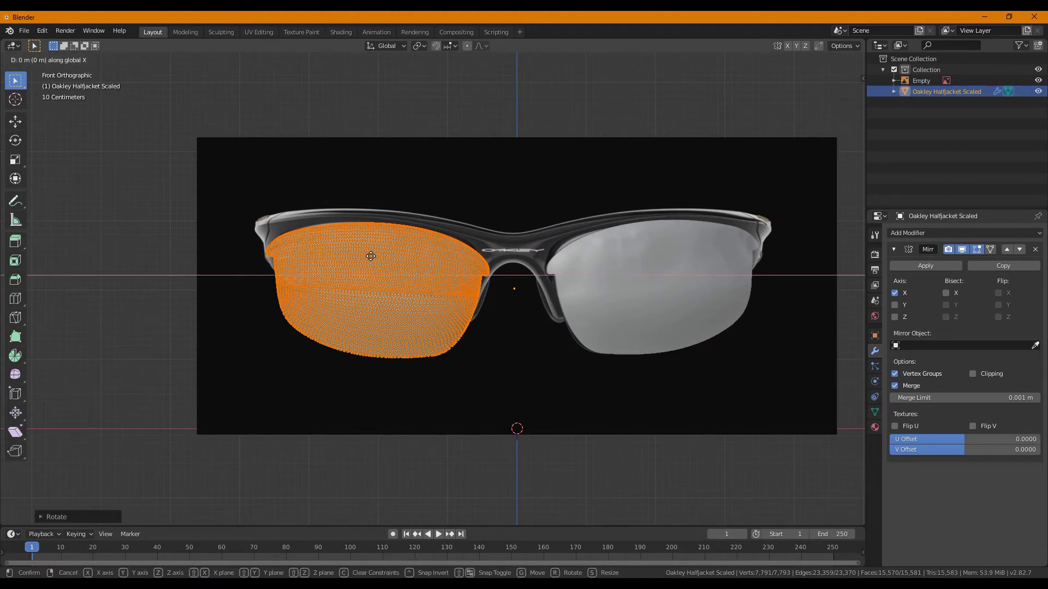
left_click(370, 255)
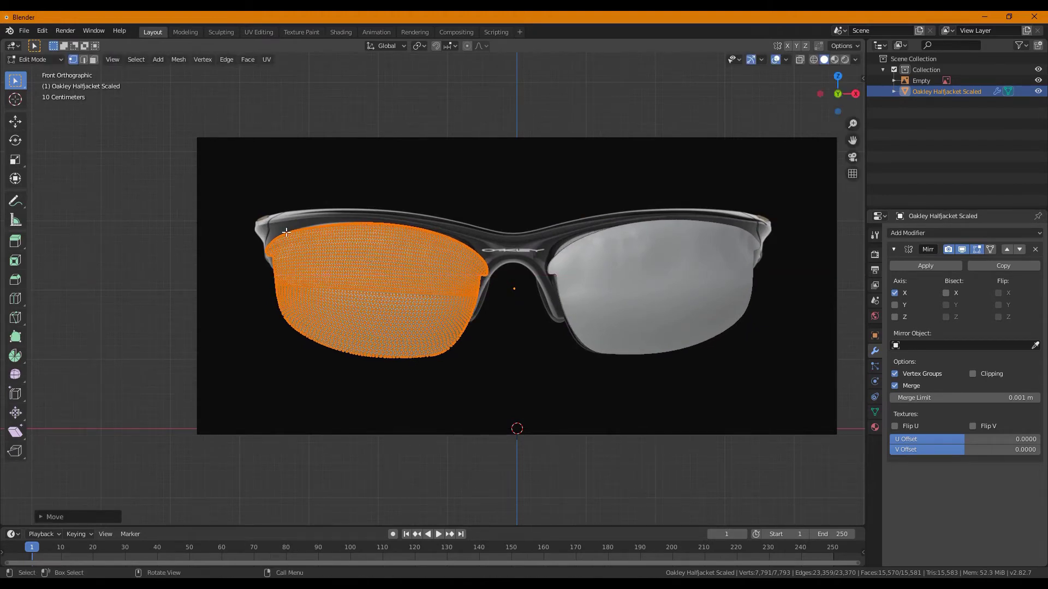
Return to Object Mode and nudge the lens pair along X to align with the reference frame.
left_click(52, 62)
left_click(51, 70)
key("g")
key("x")
left_click(303, 193)
Activate the Move tool and inspect the lens pair's fit against the reference from the front and at an angle.
left_click(18, 125)
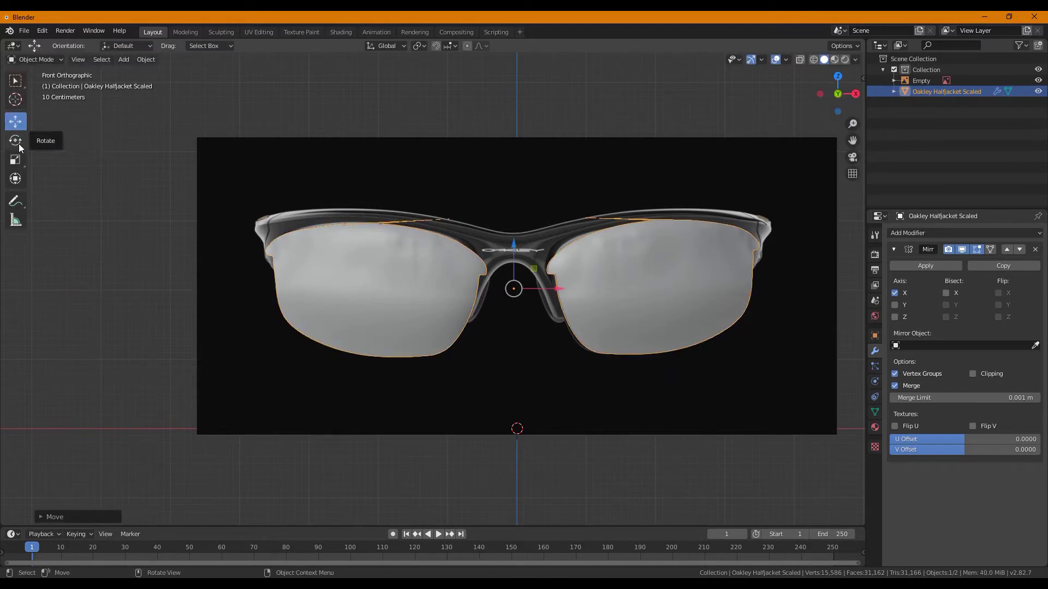
left_click(19, 142)
left_click(20, 124)
left_click(16, 140)
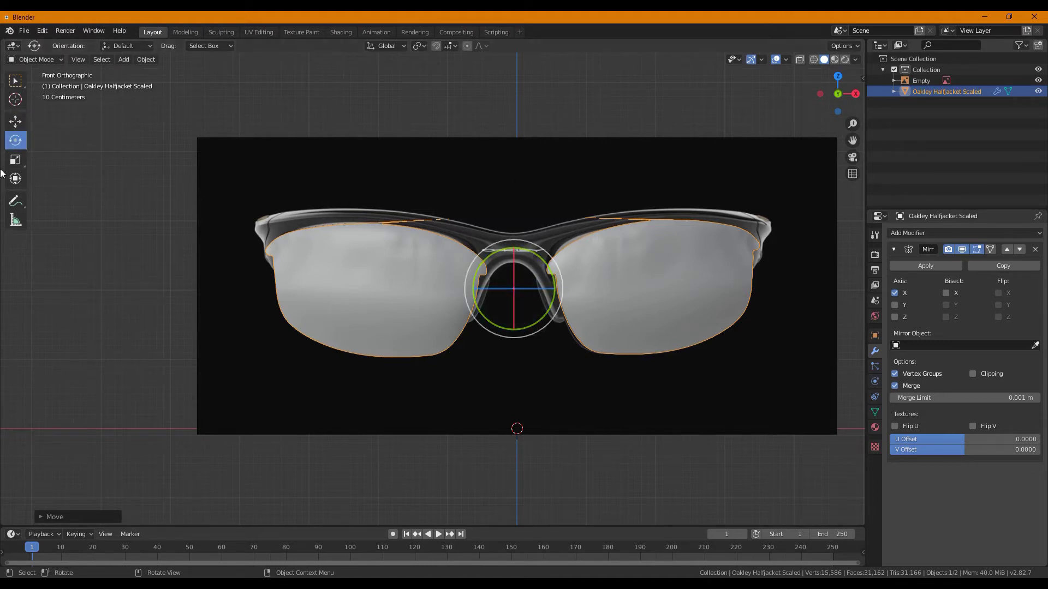
left_click(15, 121)
middle_click_drag(191, 286, 378, 284)
key("KP_1")
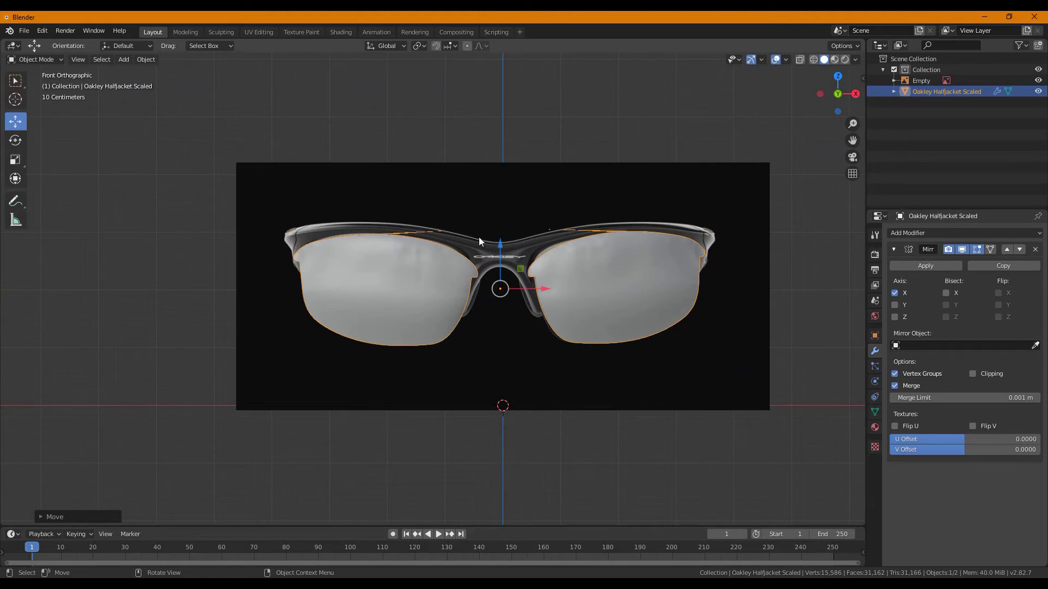
scroll(524, 273, "up", 1)
middle_click_drag(627, 305, 592, 301, "shift")
middle_click_drag(473, 345, 485, 339)
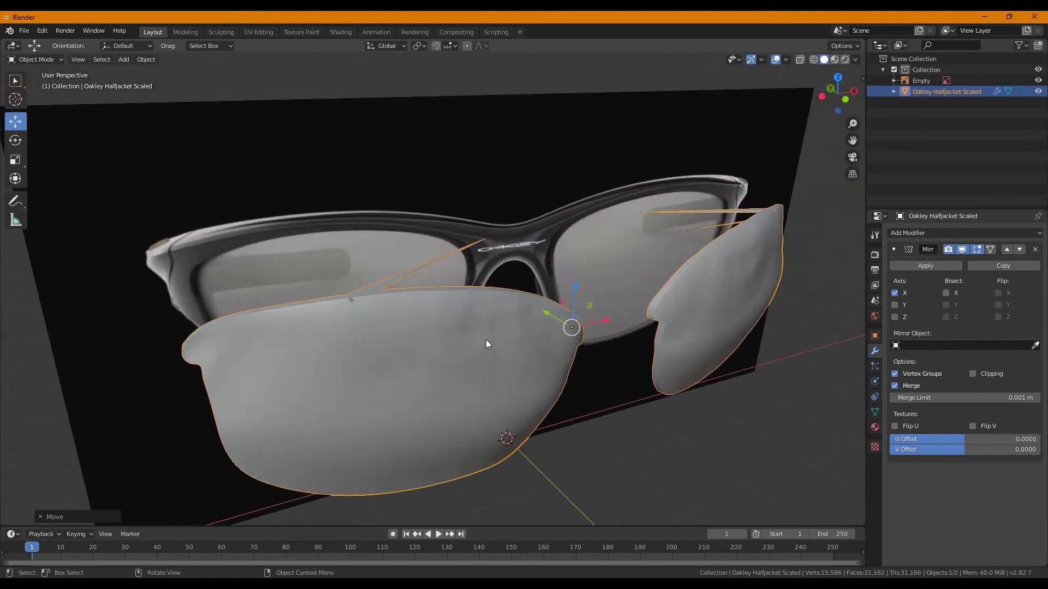
scroll(435, 265, "up", 2)
scroll(435, 264, "down", 5)
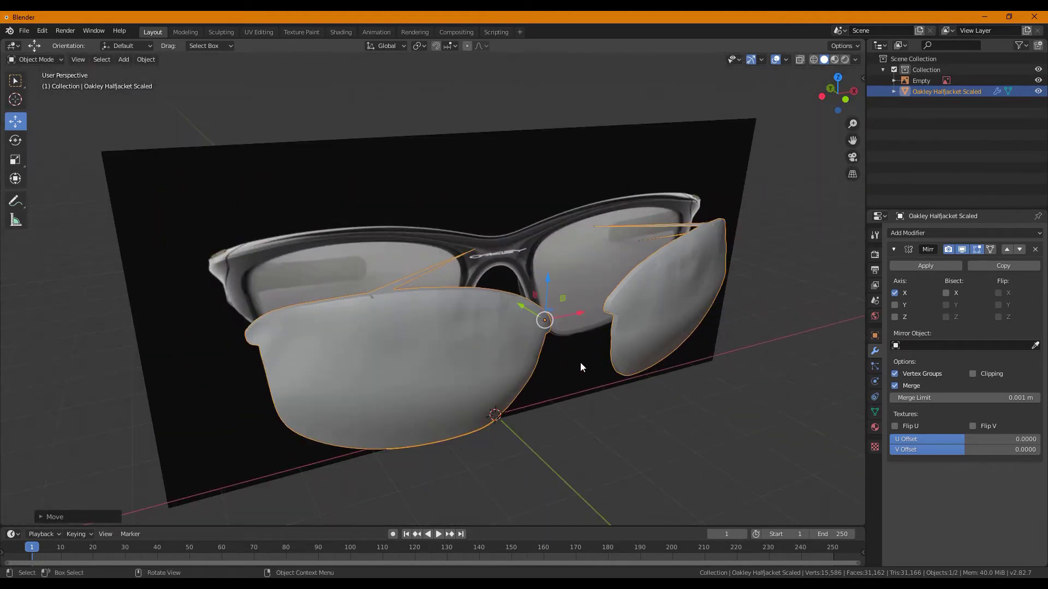
left_click(558, 437)
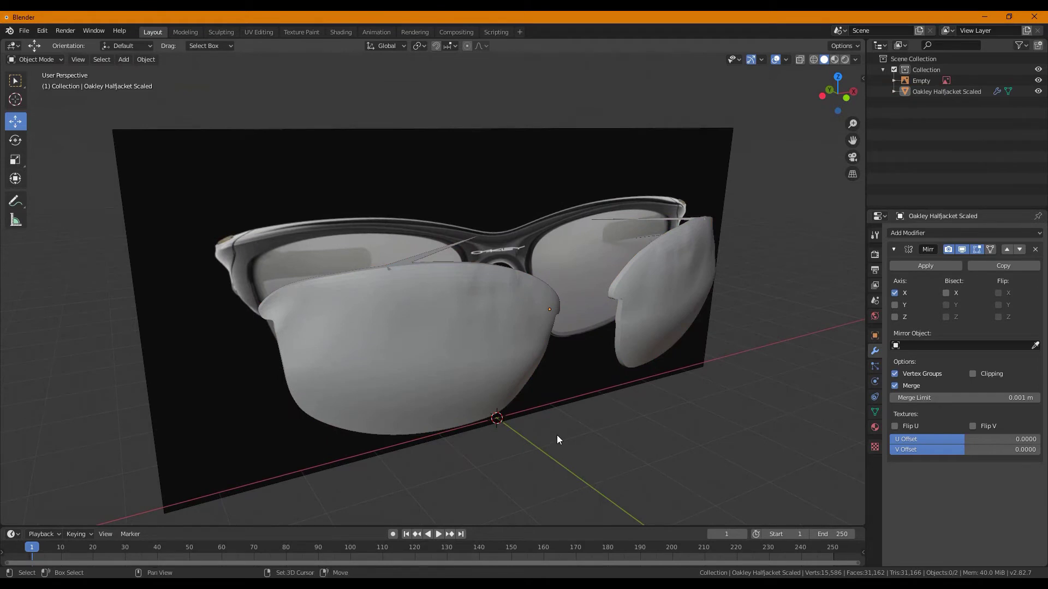
key("shift+a")
mouse_move(548, 338)
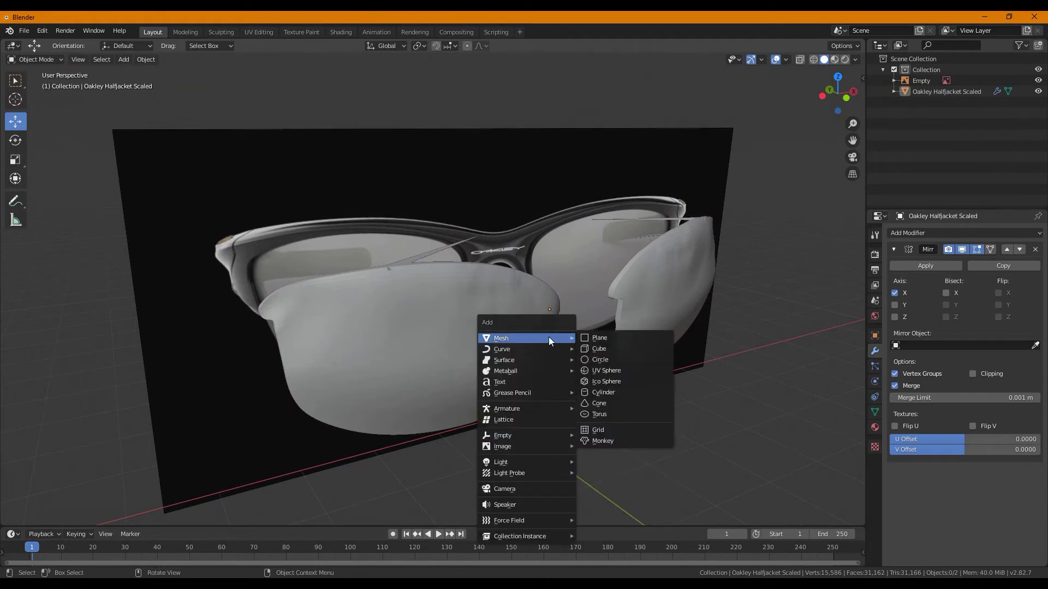
left_click(613, 349)
key("KP_1")
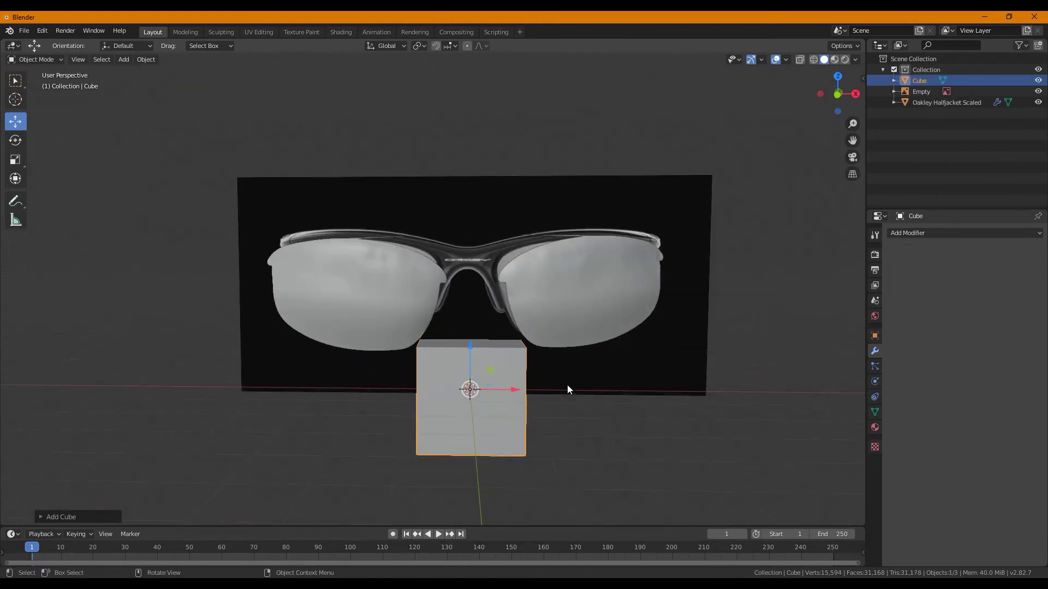
middle_click_drag(438, 418, 516, 357)
key("Delete")
Add a cube mesh to the scene and view it from the front.
key("shift+a")
mouse_move(518, 361)
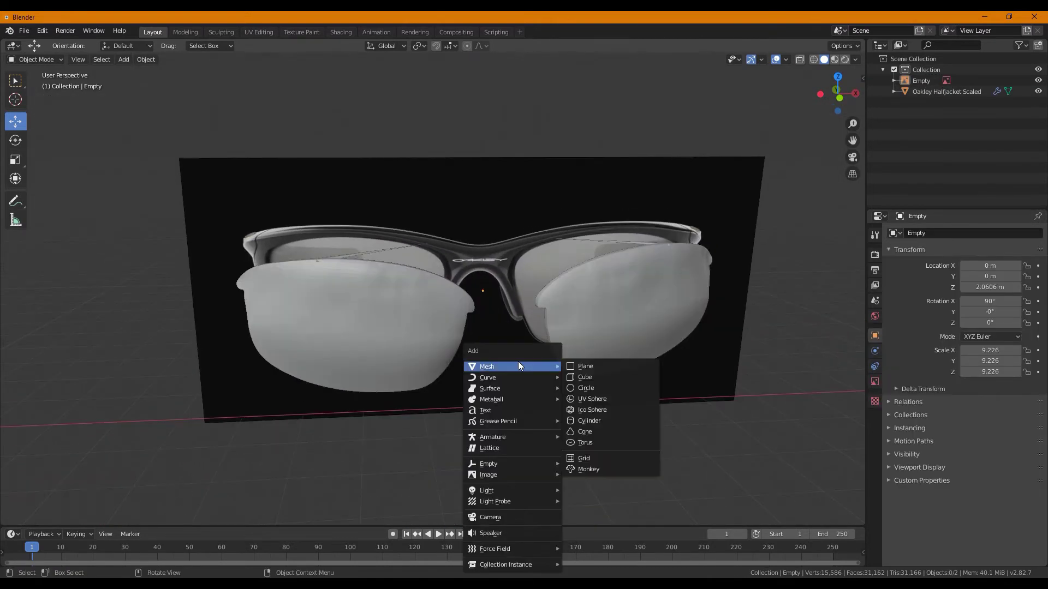
left_click(597, 377)
key("KP_1")
Raise the cube along Z to the nose bridge area and scale it down to fit between the lenses.
key("g")
key("z")
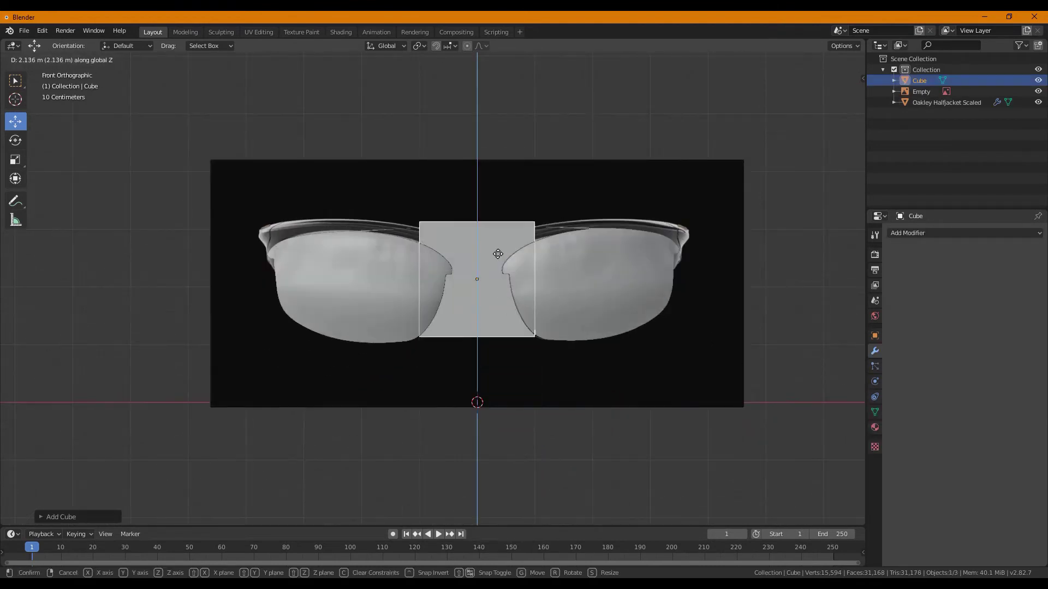
key("s")
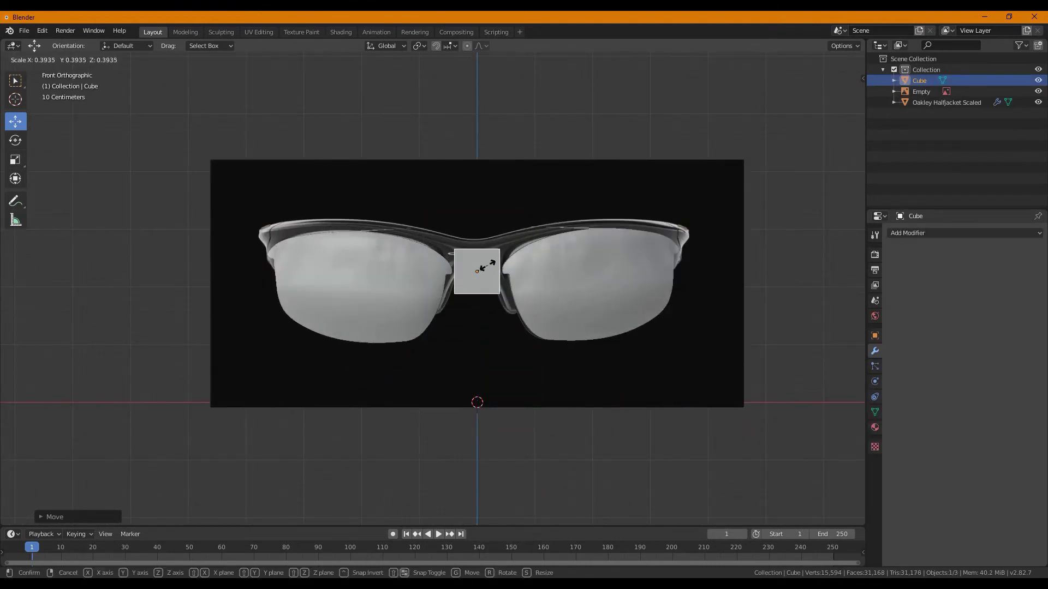
left_click(483, 259)
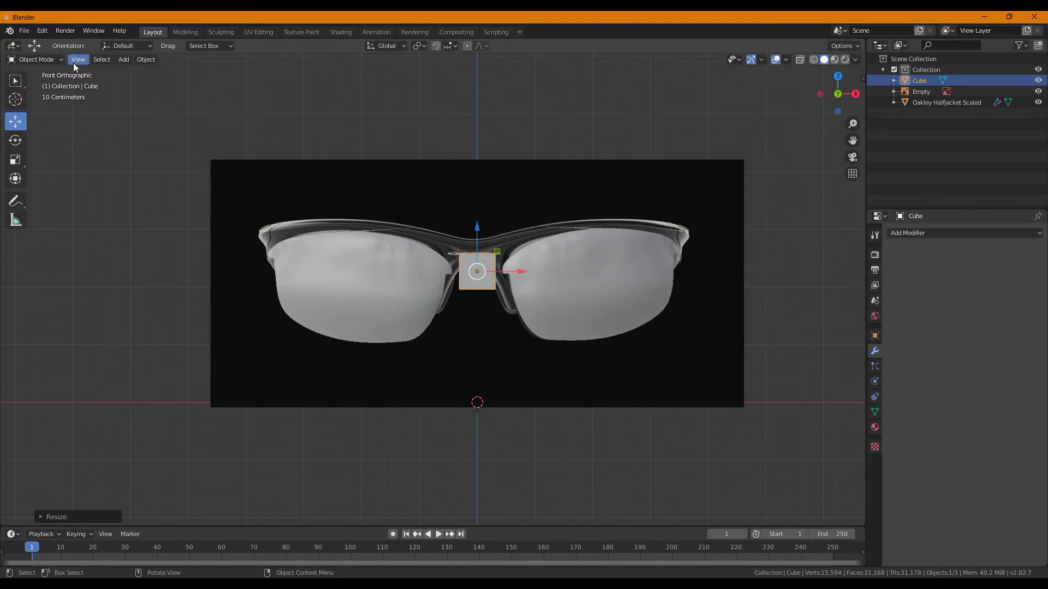
left_click(114, 47)
left_click(114, 45)
left_click(53, 59)
left_click(53, 60)
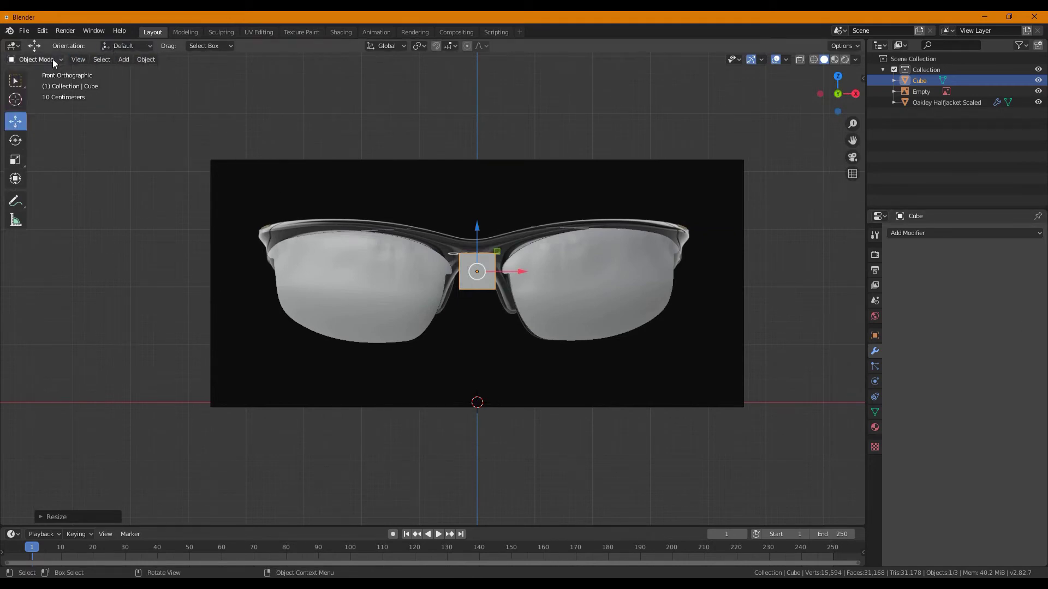
Try setting the cube's origin to the 3D cursor, and undo the change.
left_click(146, 59)
mouse_move(176, 83)
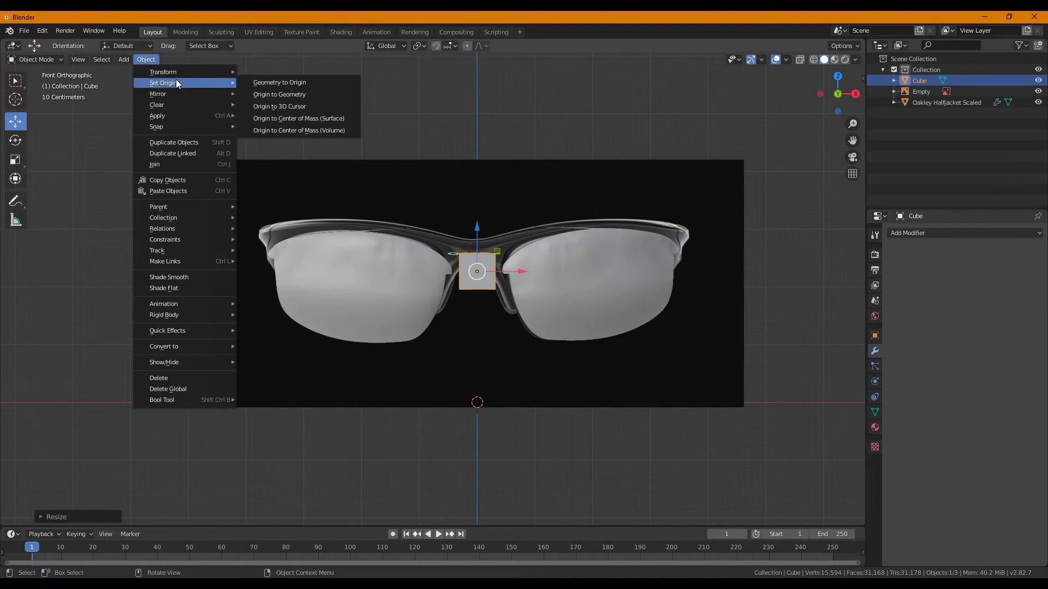
left_click(284, 107)
left_click_drag(479, 362, 477, 342)
key("ctrl+z")
key("ctrl+z")
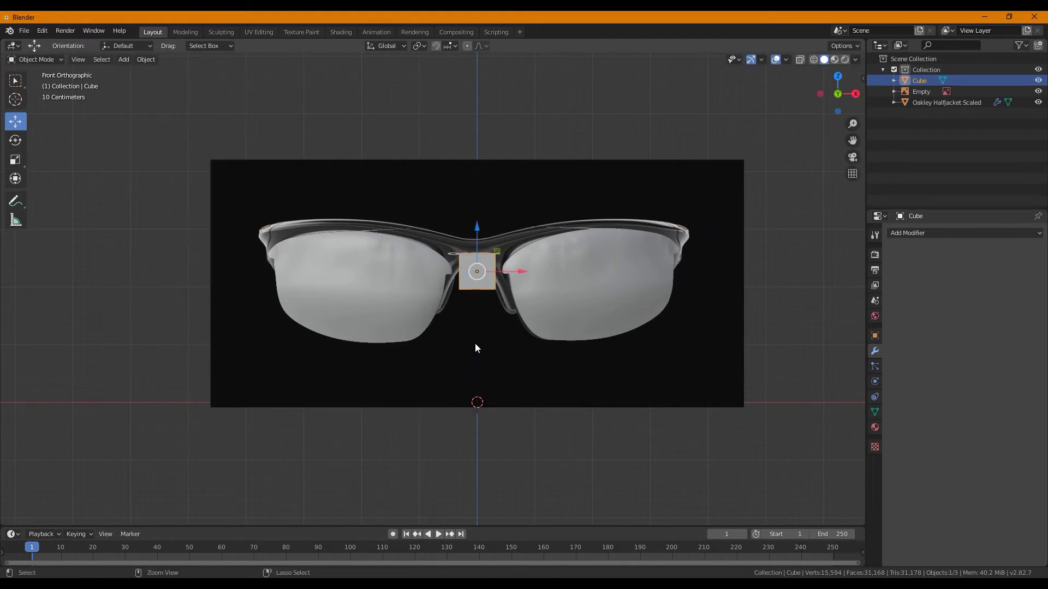
left_click(146, 59)
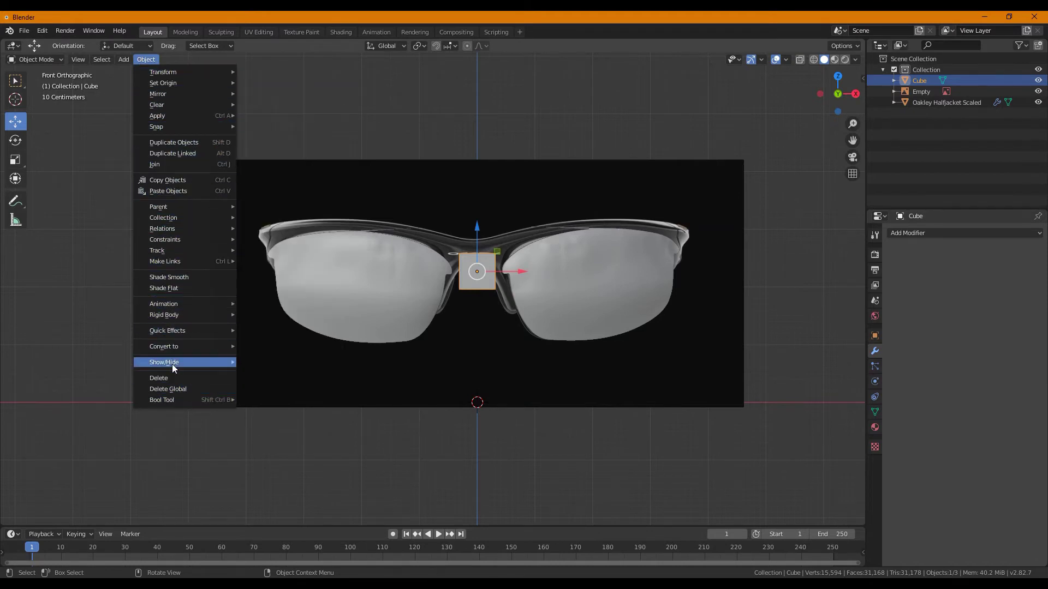
left_click(80, 224)
left_click(124, 59)
mouse_move(103, 60)
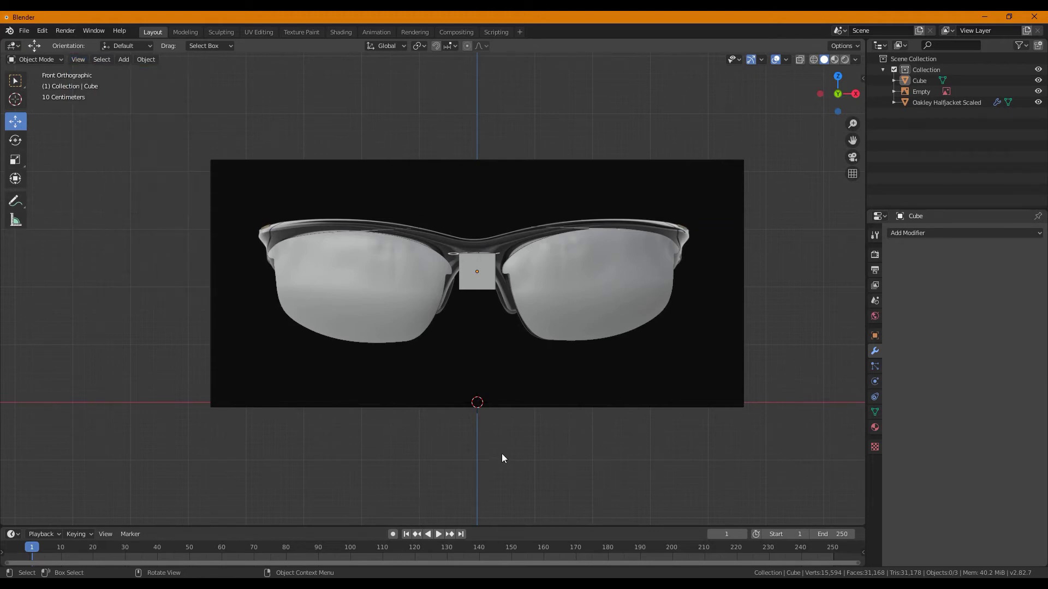
Select the cube, raise it along Z to the top of the frame's bridge, and scale it along Z.
left_click(493, 277)
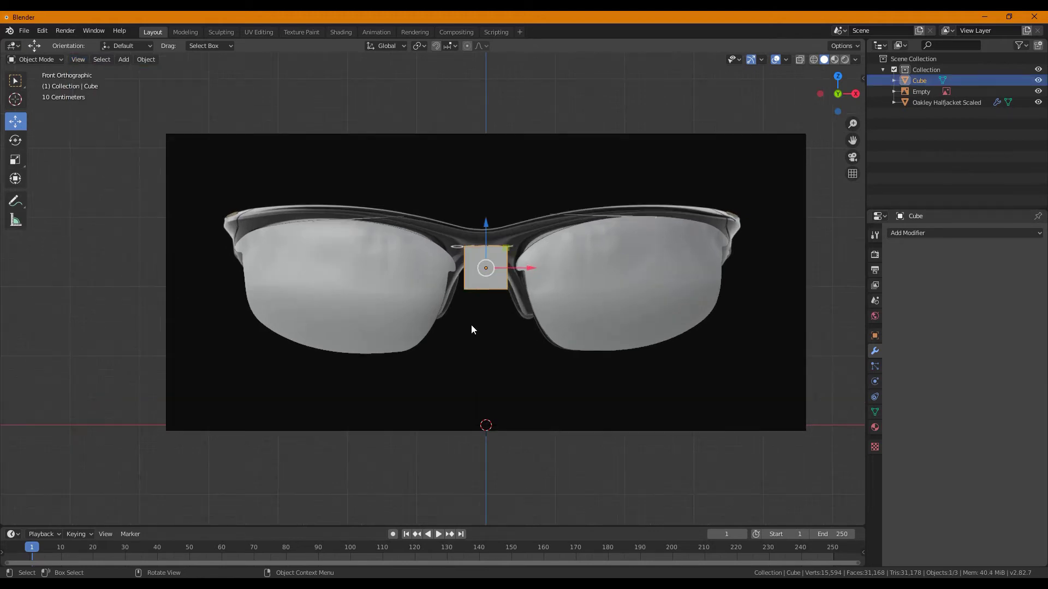
left_click_drag(477, 227, 477, 210)
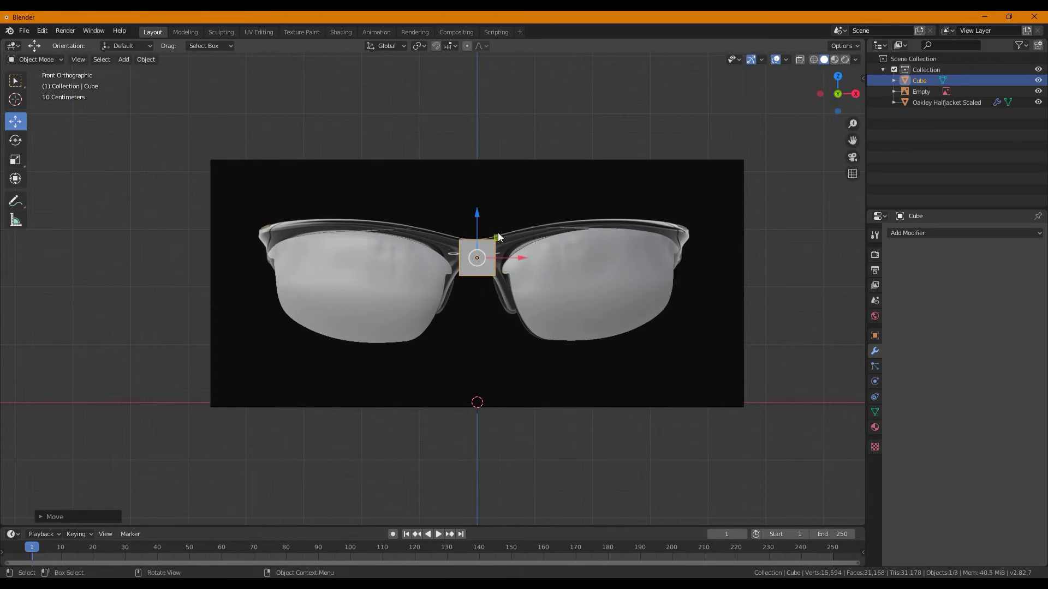
scroll(498, 232, "up", 2)
key("s")
key("z")
left_click(520, 271)
Move the cube forward along Y from the reference image to sit between the two lenses, and check it from above.
middle_click_drag(519, 270, 568, 332)
key("KP_1")
scroll(568, 331, "down", 3)
key("g")
left_click(599, 379)
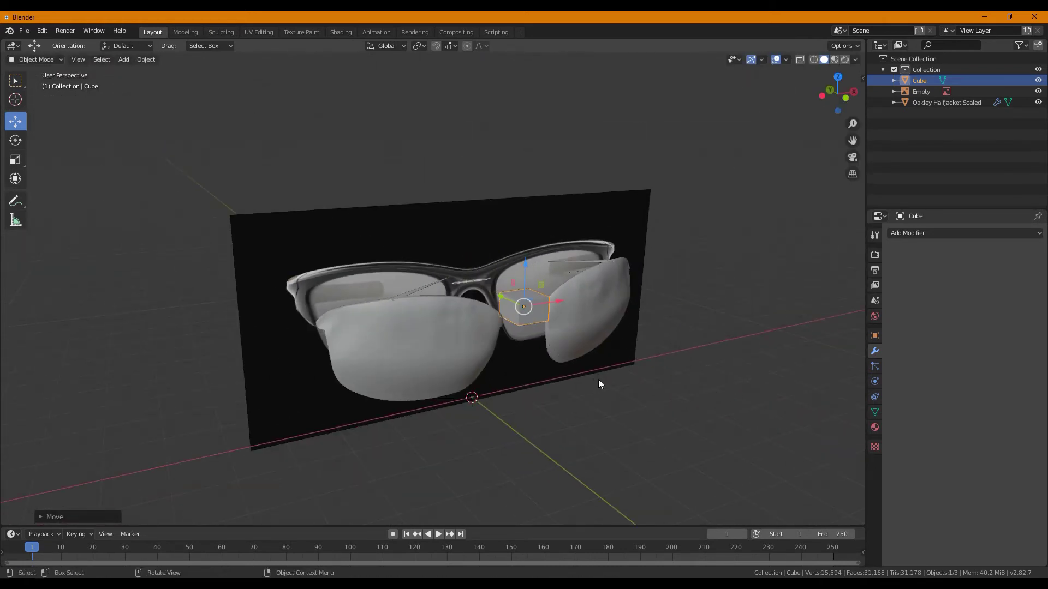
key("KP_7")
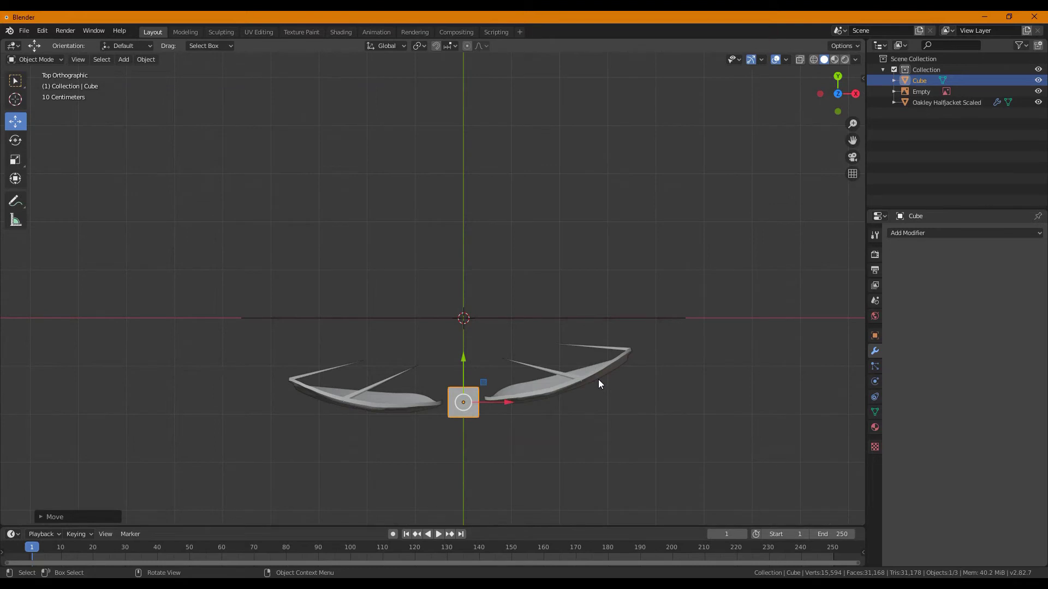
Rotate the Oakley lens pair slightly about Z in the top view to even out the two lenses around the cube.
key("KP_1")
scroll(463, 336, "up", 3)
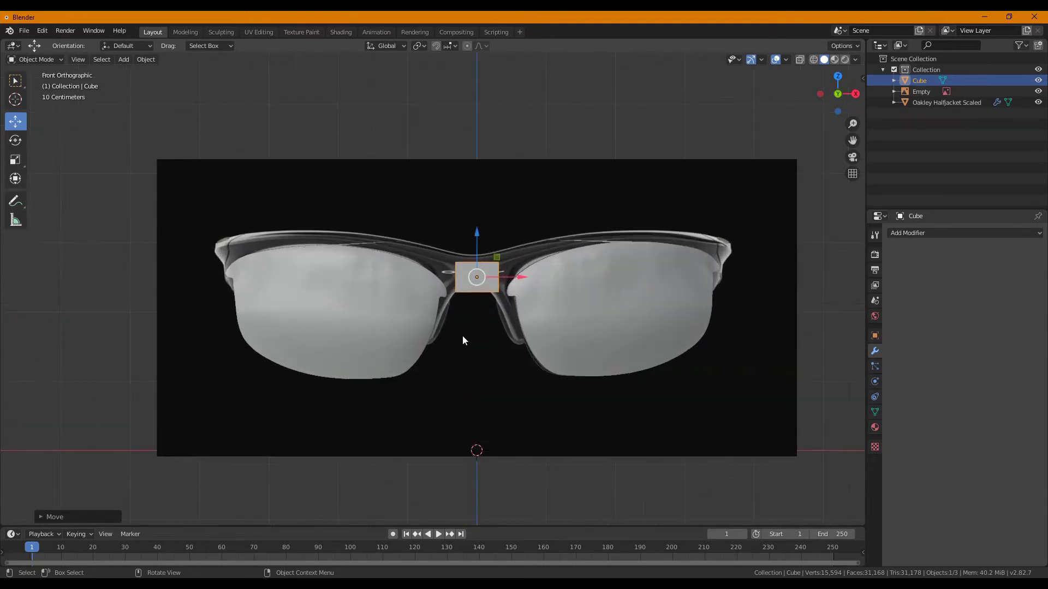
key("KP_7")
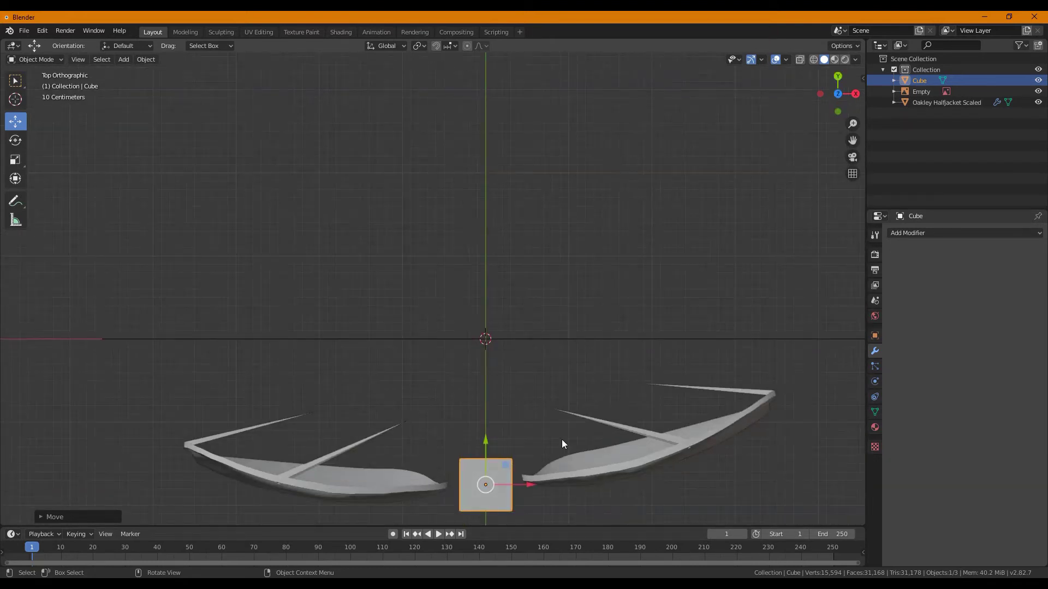
left_click(627, 464)
key("r")
key("z")
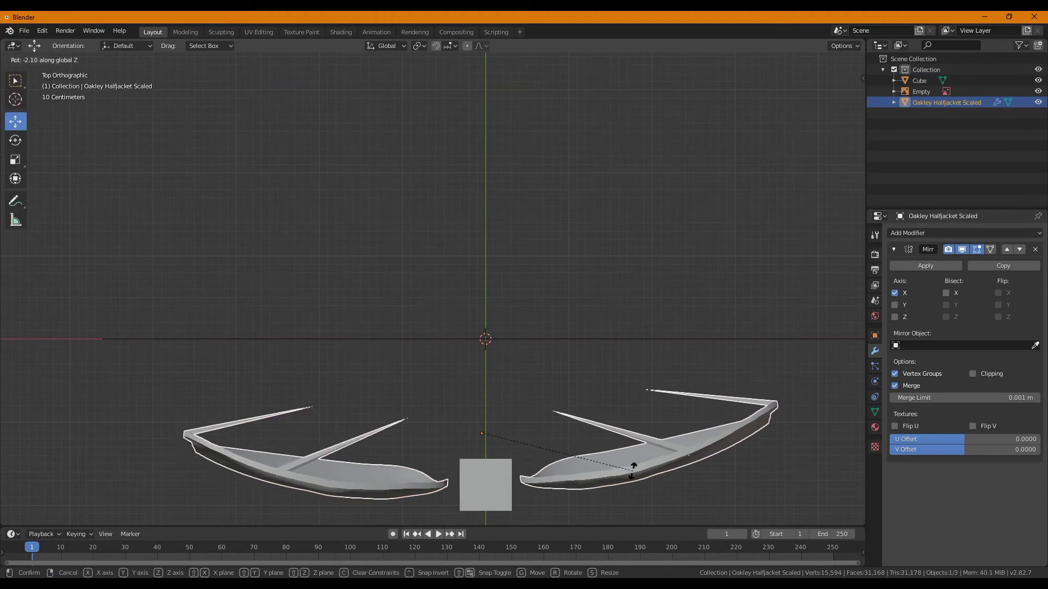
left_click(608, 463)
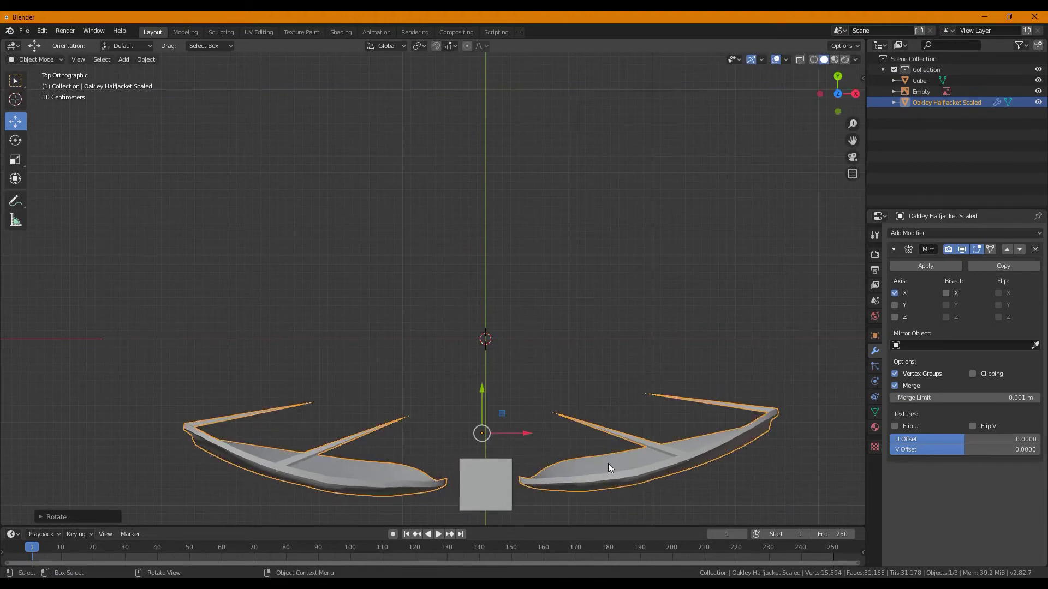
Select the cube and raise it along Z to cover the bridge of the reference frame in the front view.
key("KP_1")
middle_click_drag(588, 466, 590, 435, "shift")
left_click(441, 329)
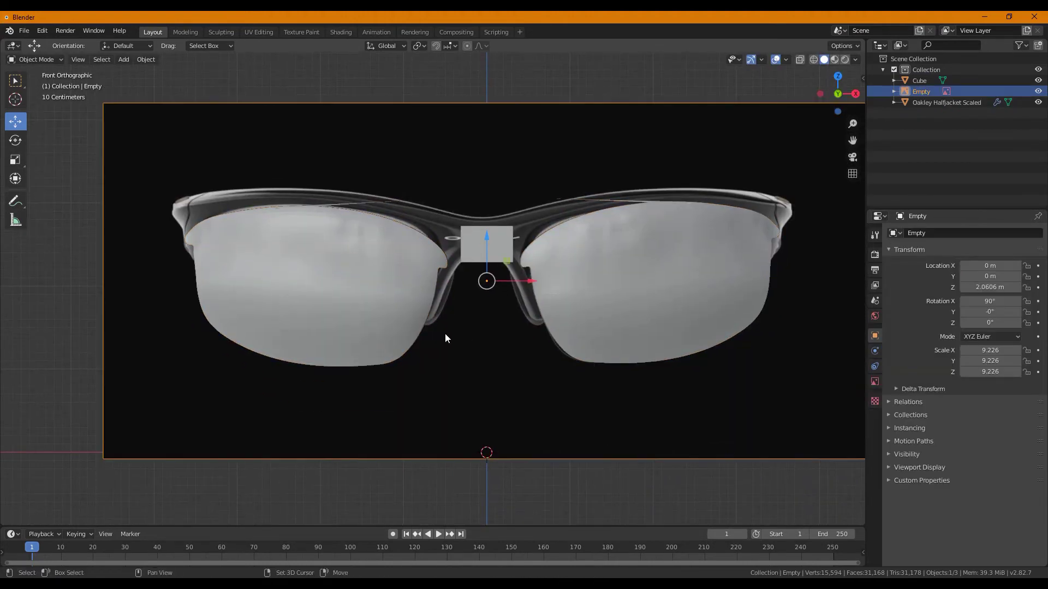
middle_click_drag(445, 333, 439, 377, "shift")
left_click(534, 143)
scroll(495, 299, "up", 2)
left_click(473, 287)
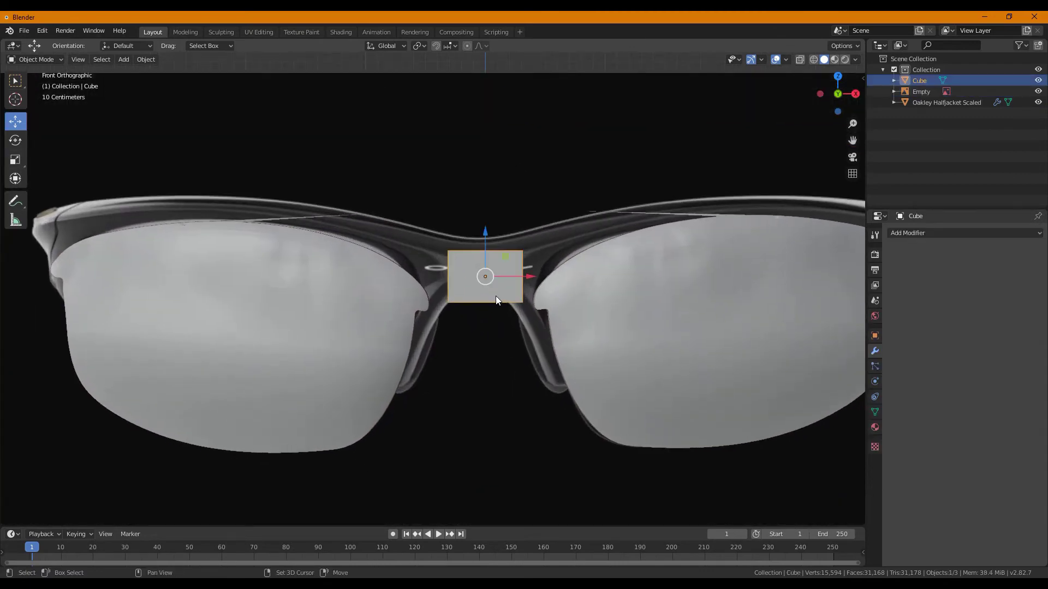
key("g")
key("z")
left_click(476, 277)
Shift the cube along X until its inner side meets the vertical centre line at the bridge.
key("g")
key("x")
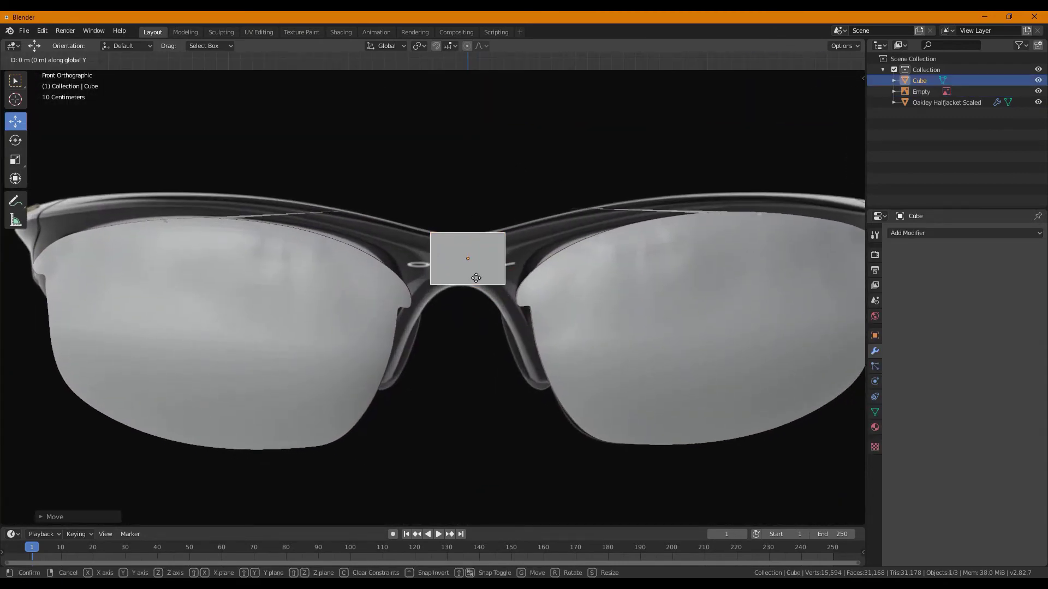
left_click(473, 277)
scroll(464, 286, "down", 2)
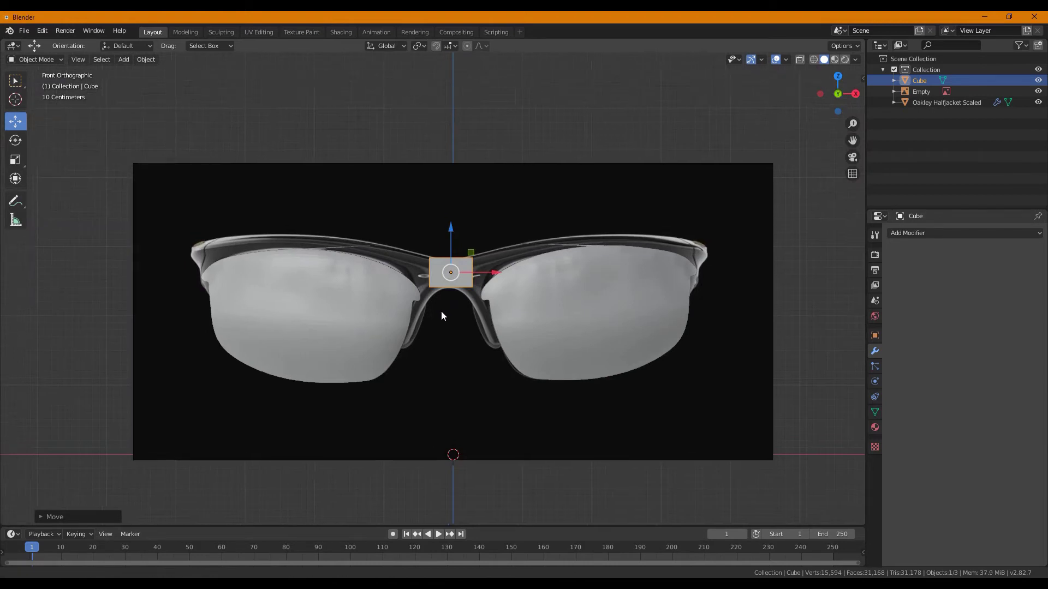
key("g")
key("x")
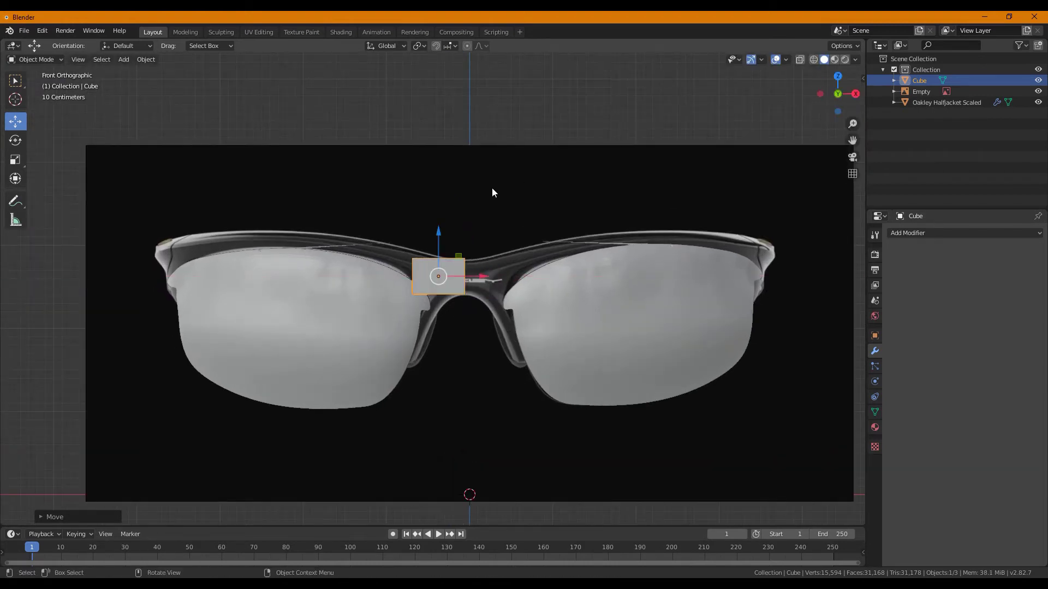
key("g")
key("z")
left_click(448, 306)
key("g")
key("z")
key("x")
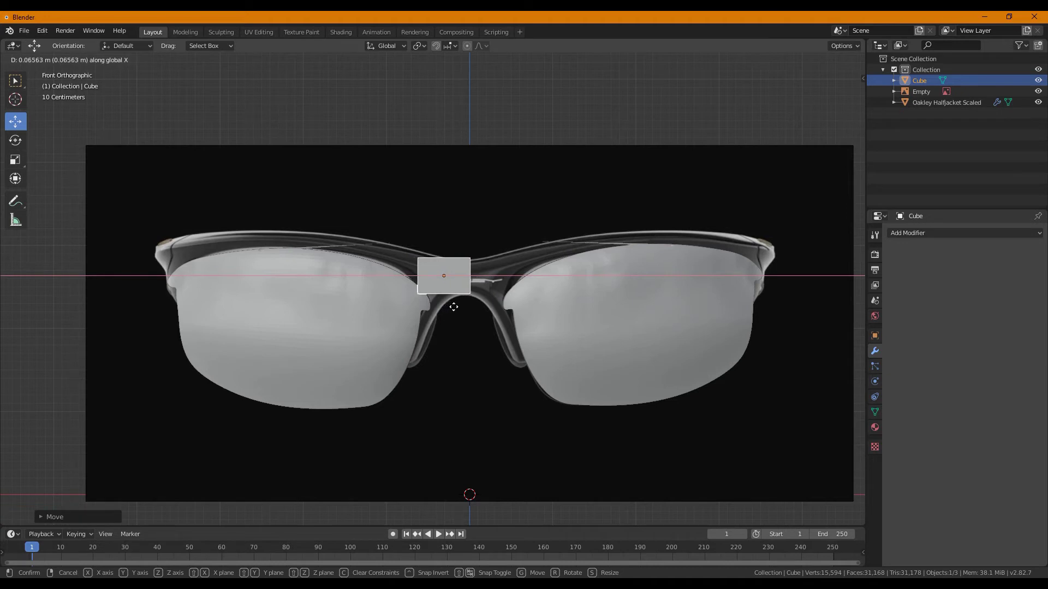
left_click(454, 307)
Edit the cube's mesh and move its front face back along Y toward the reference image.
key("Tab")
middle_click_drag(389, 362, 385, 370)
middle_click_drag(520, 341, 644, 385)
left_click(647, 385)
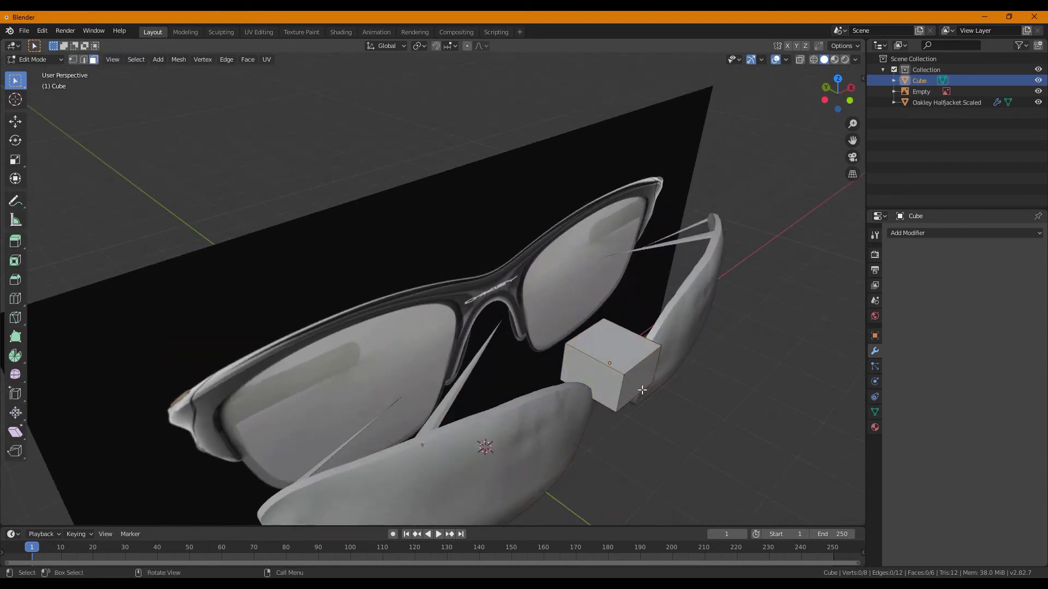
left_click(639, 391)
key("g")
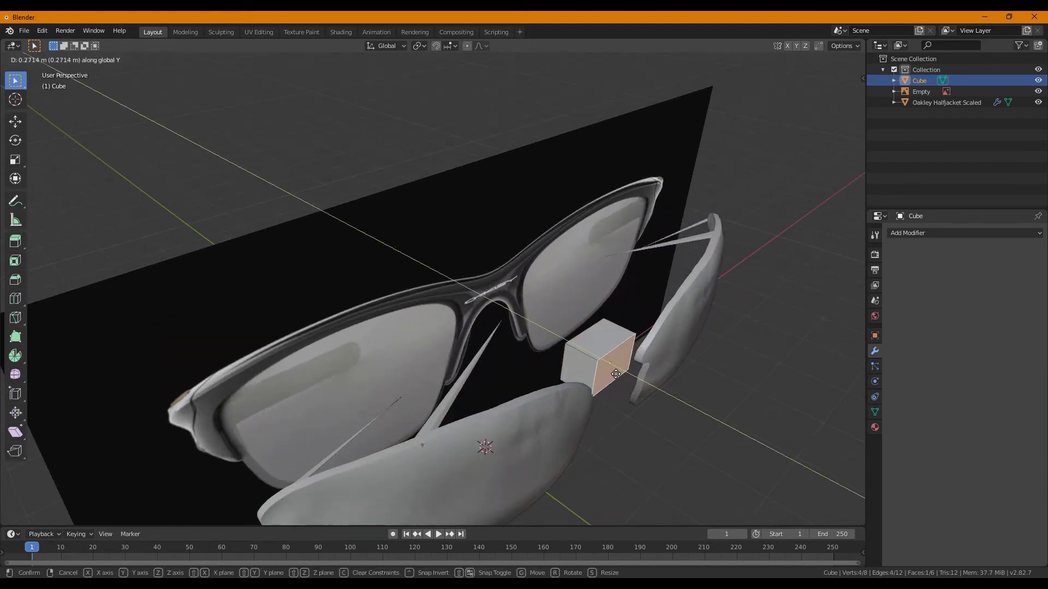
left_click(559, 377)
Move the cube's rear face forward along Y to thin the block into a slab.
middle_click_drag(558, 378, 575, 301)
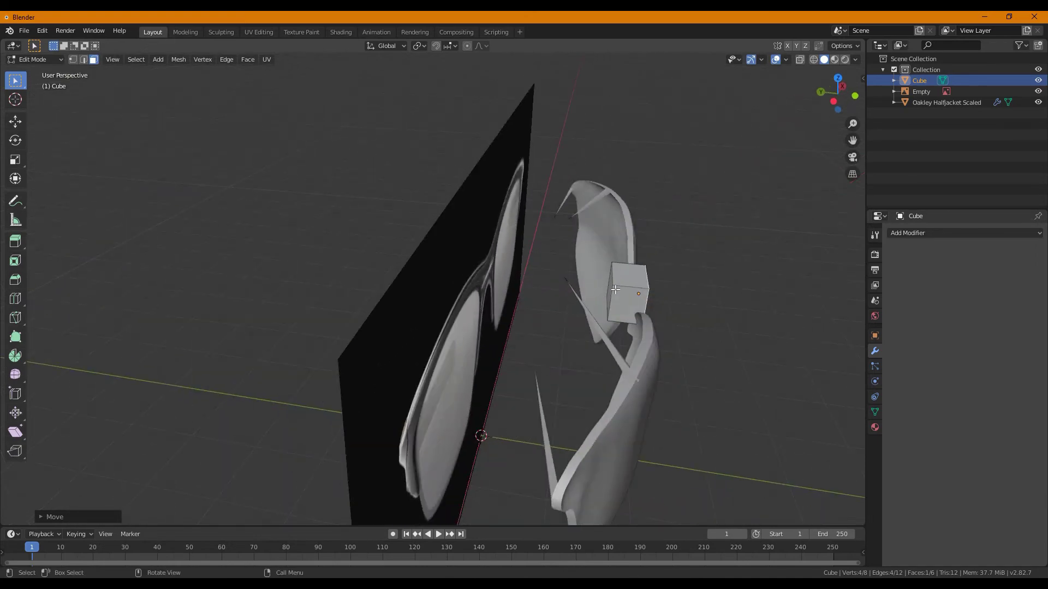
key("g")
key("y")
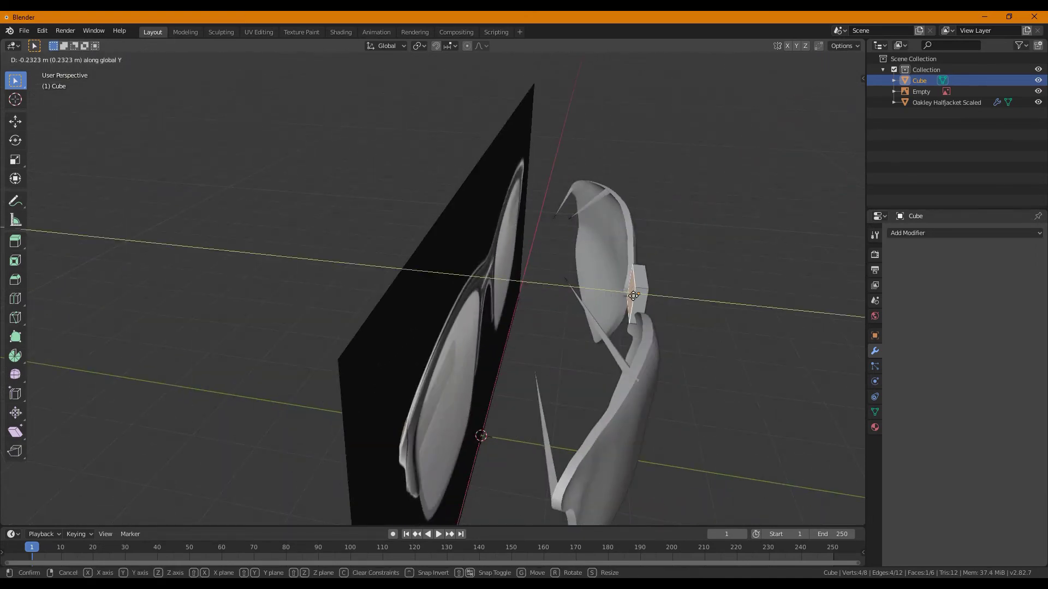
left_click(629, 298)
middle_click_drag(729, 314, 676, 329)
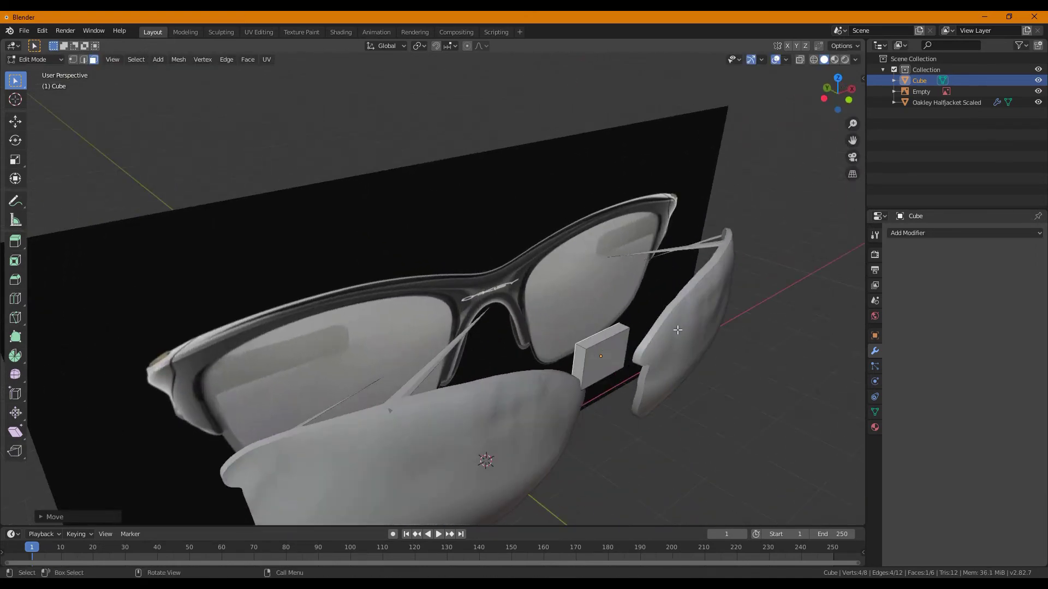
Rotate the whole slab slightly about Z to follow the lens curve and adjust its position along Y.
key("a")
key("r")
key("z")
left_click(667, 320)
key("g")
key("y")
left_click(671, 361)
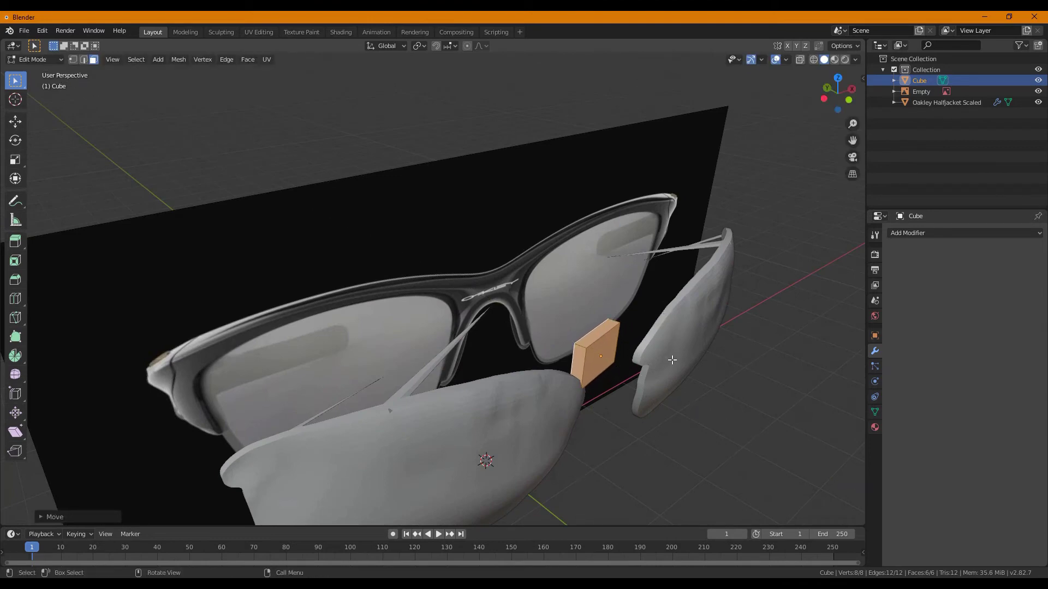
Add a horizontal loop cut around the slab and slide it toward the slab's lower edge.
key("KP_1")
scroll(426, 291, "up", 2)
key("ctrl+r")
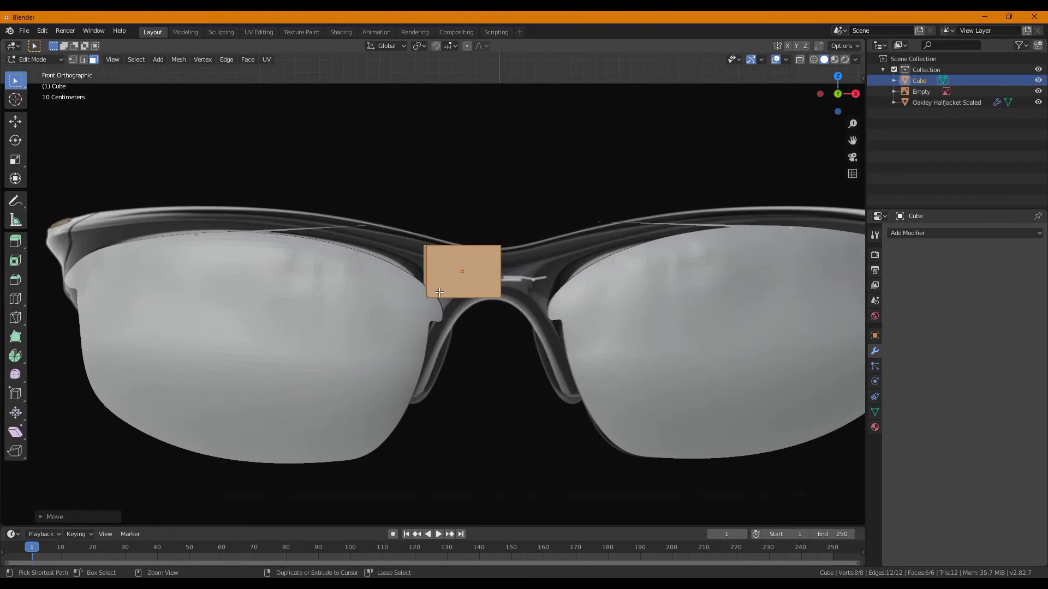
left_click(422, 269)
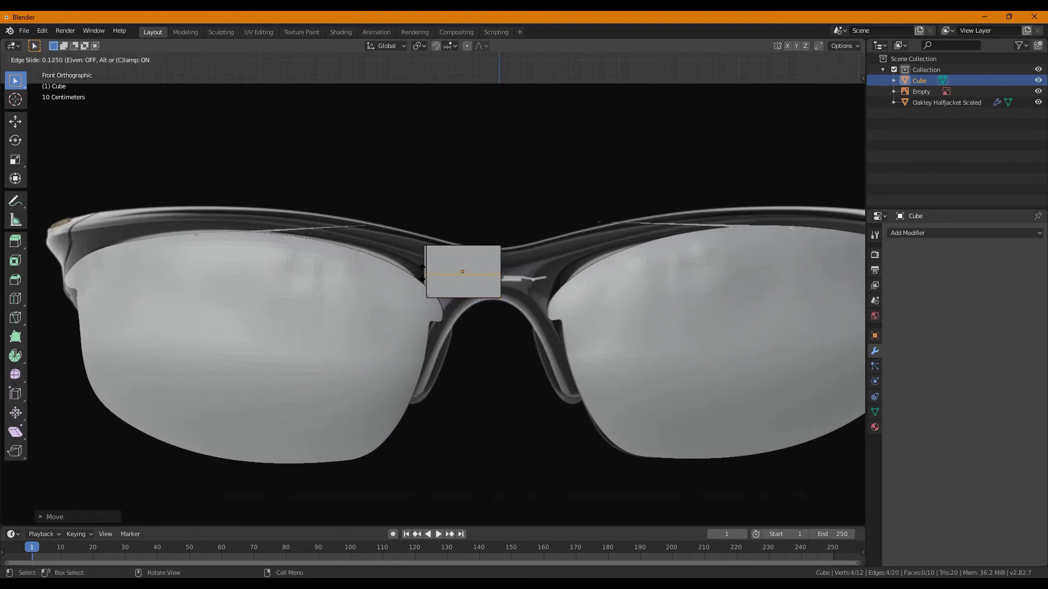
left_click(422, 279)
Extrude the upper outer side face of the slab into a long bar reaching past the lens's outer edge.
middle_click_drag(422, 279, 592, 309)
scroll(591, 309, "down", 4)
left_click(93, 59)
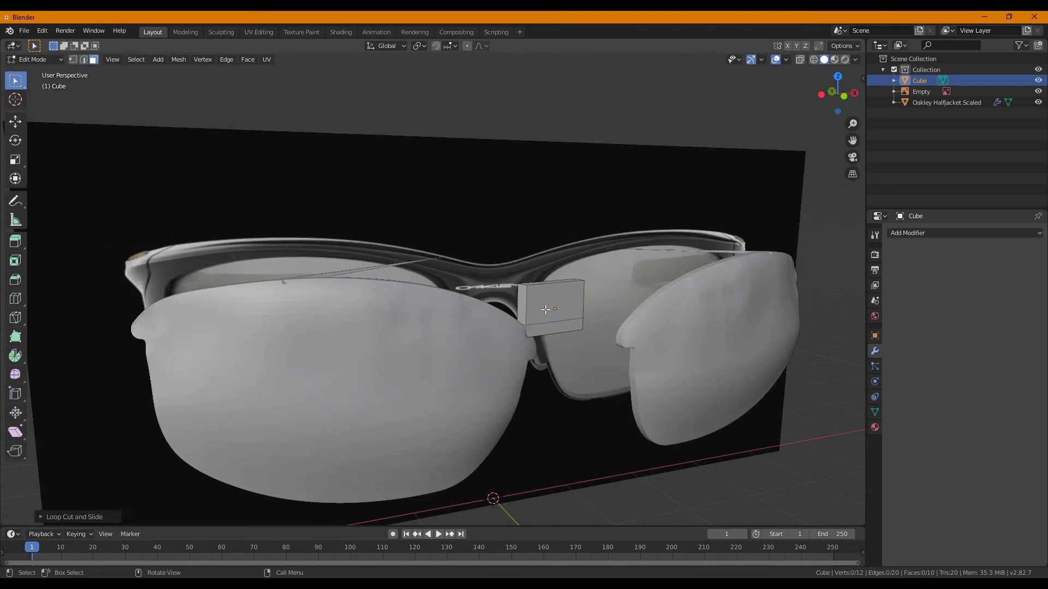
scroll(529, 302, "down", 3)
middle_click_drag(528, 301, 480, 333)
left_click(473, 336)
key("e")
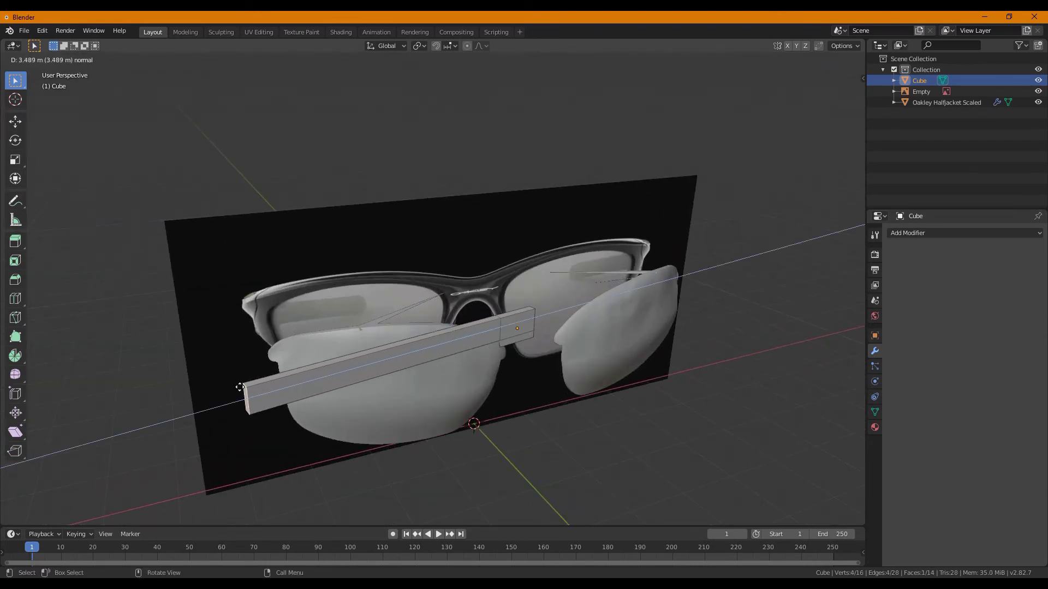
left_click(252, 372)
Move the bar's outer end face back along Y behind the lens and adjust its height along Z.
middle_click_drag(252, 372, 293, 388)
key("g")
key("y")
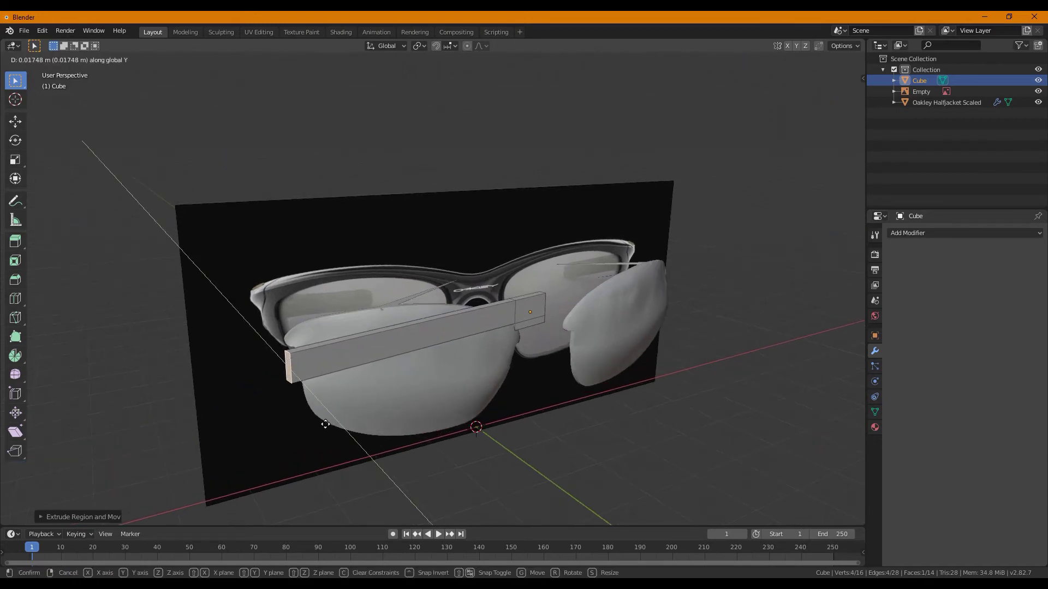
left_click(294, 397)
key("g")
key("z")
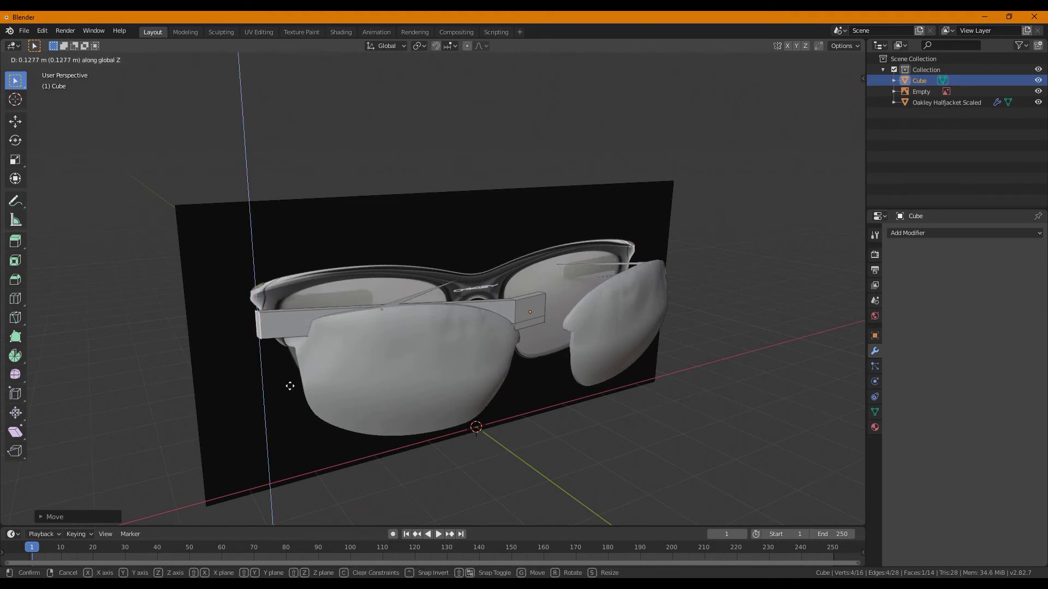
left_click(290, 394)
Return to Object Mode and hide the Oakley lens pair to expose the reference image in the front view.
middle_click_drag(289, 395, 353, 366)
left_click(34, 60)
left_click(36, 71)
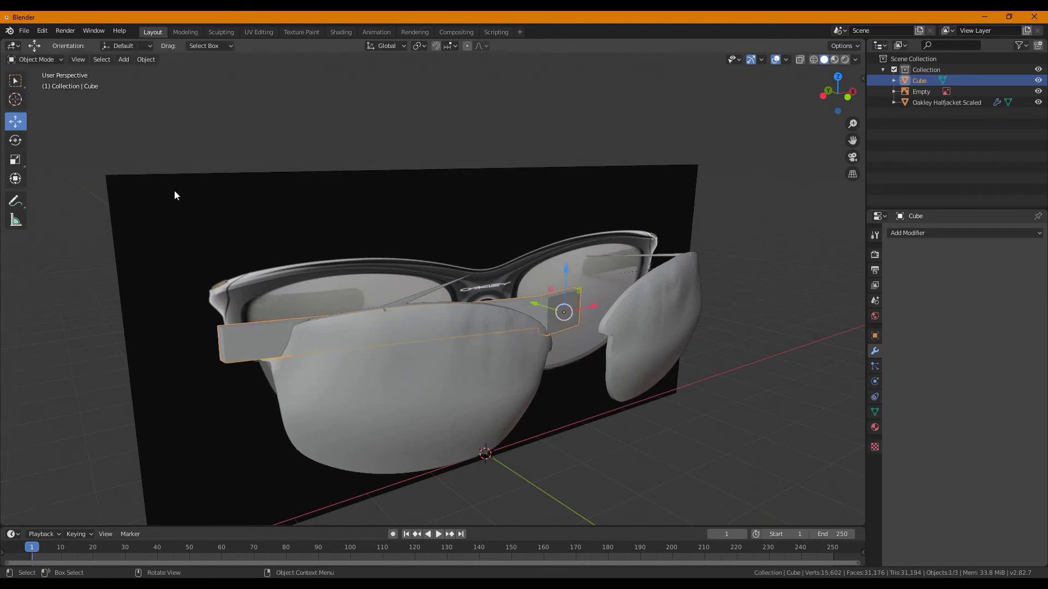
left_click(466, 437)
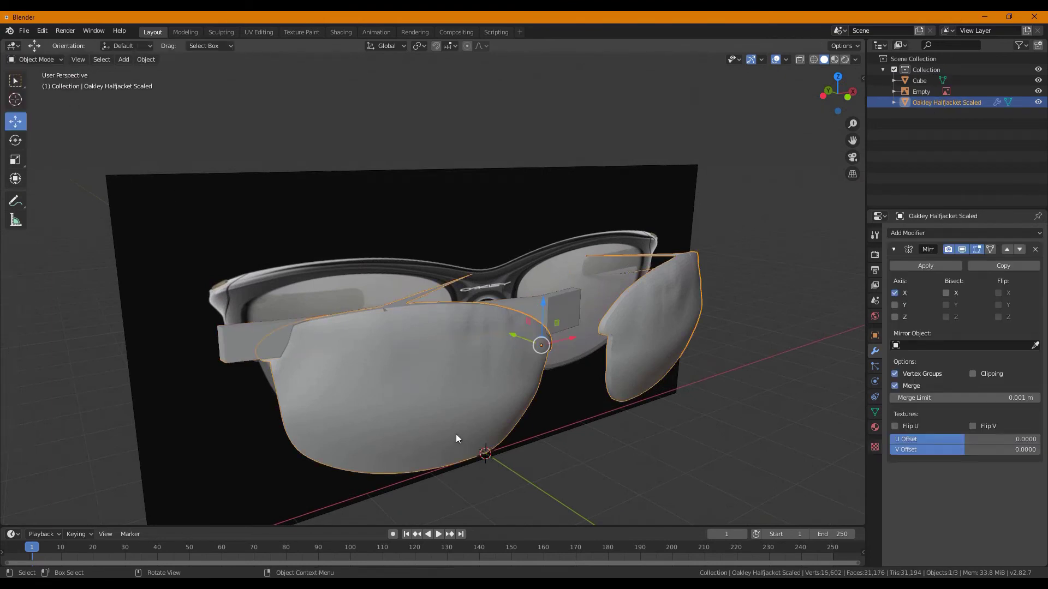
key("h")
key("KP_1")
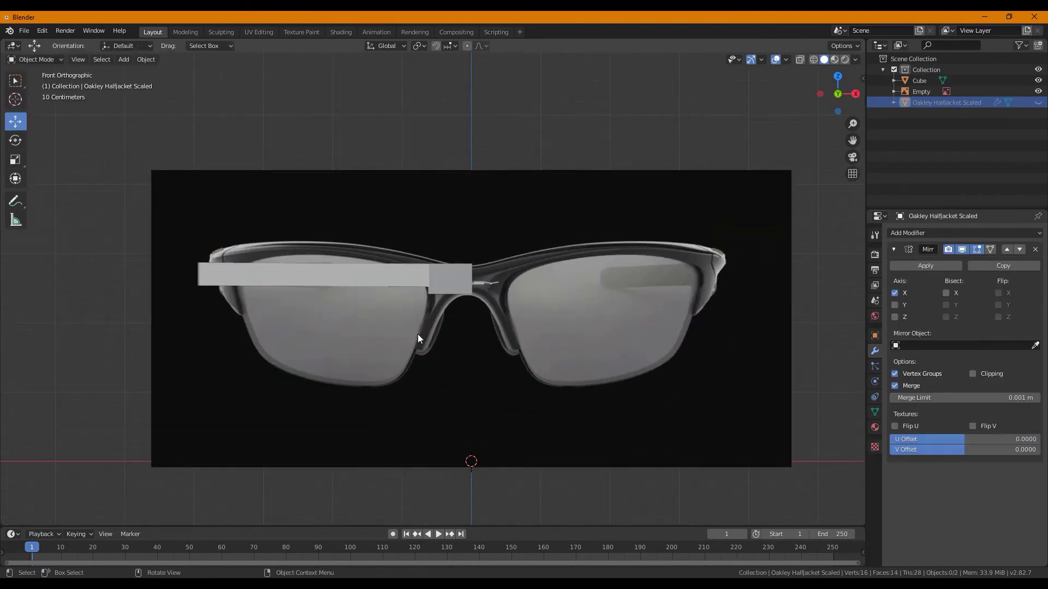
scroll(424, 338, "up", 2)
Edit the frame mesh and add seven evenly spaced vertical loop cuts along the extruded bar.
left_click(405, 282)
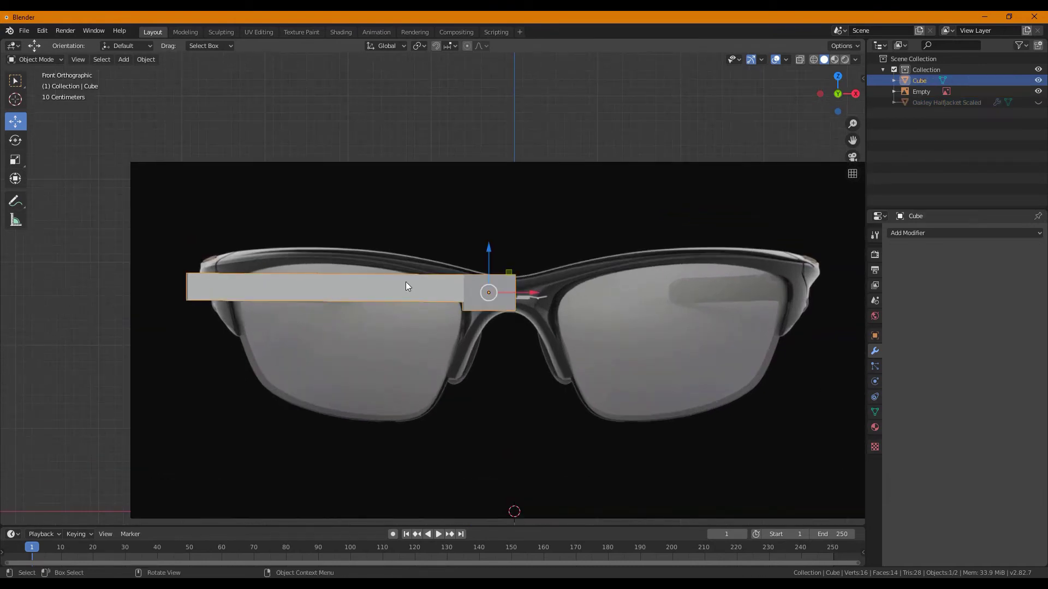
key("Tab")
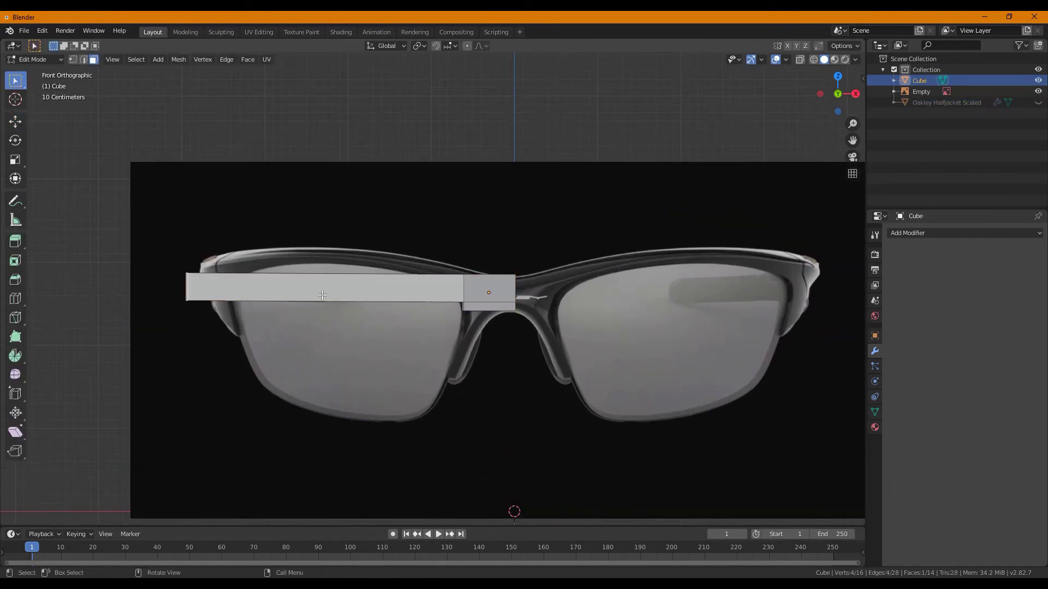
key("ctrl+r")
scroll(325, 277, "up", 3)
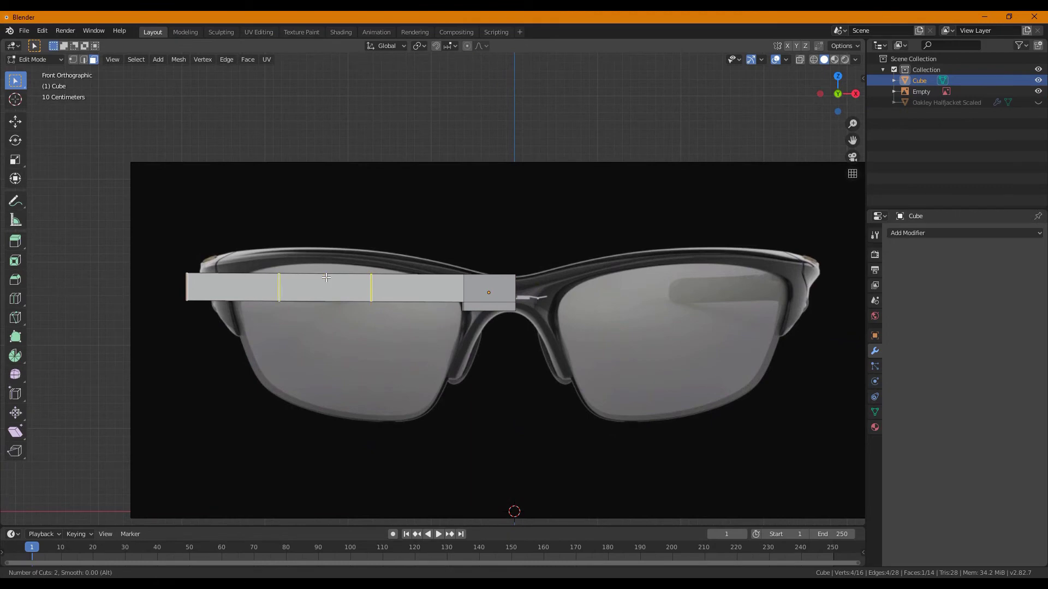
scroll(326, 278, "up", 1)
scroll(326, 277, "up", 1)
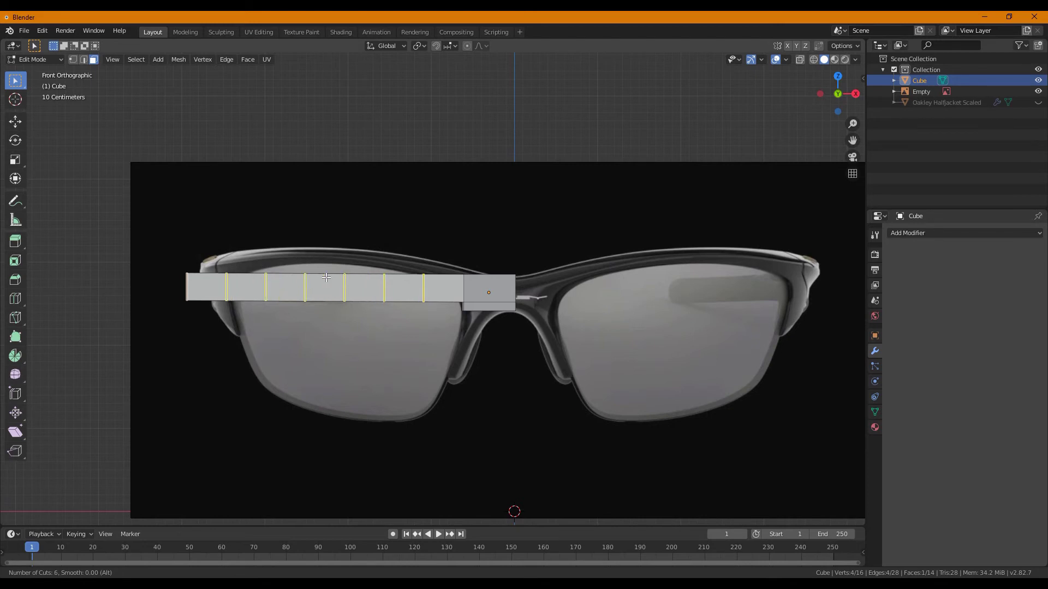
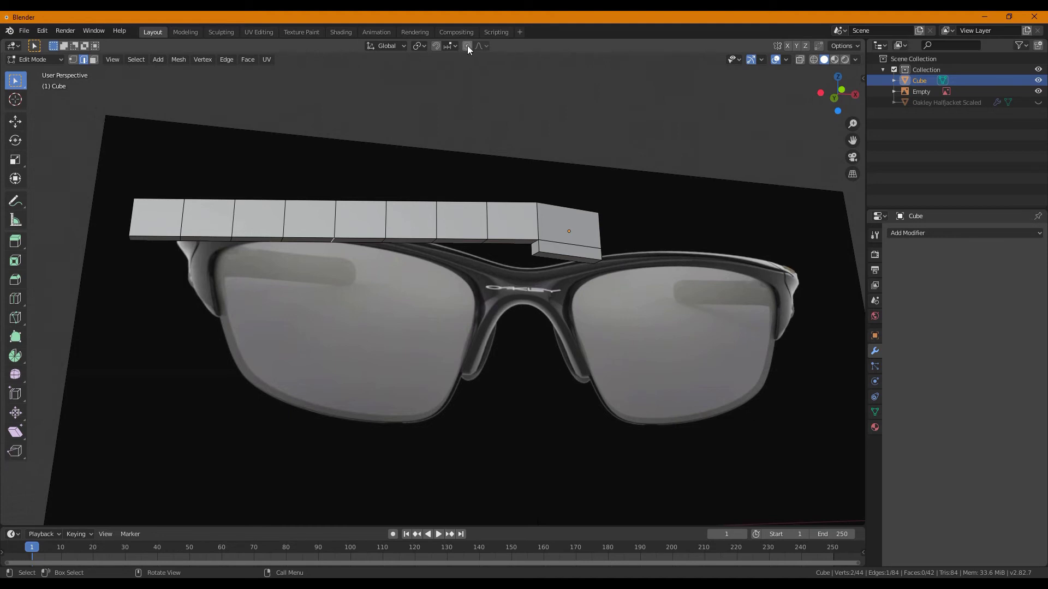
Enable proportional editing and raise the bar's middle lower edge about 0.3 m along Z with a proportional size of 2.14.
left_click(468, 45)
key("KP_1")
middle_click_drag(415, 251, 386, 259)
key("KP_1")
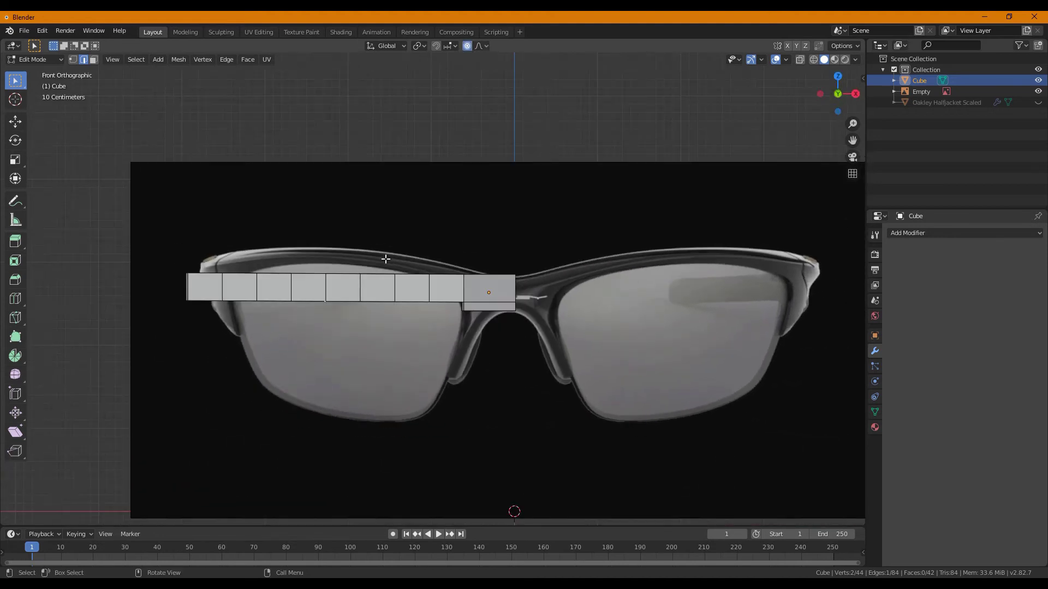
middle_click_drag(314, 308, 327, 254)
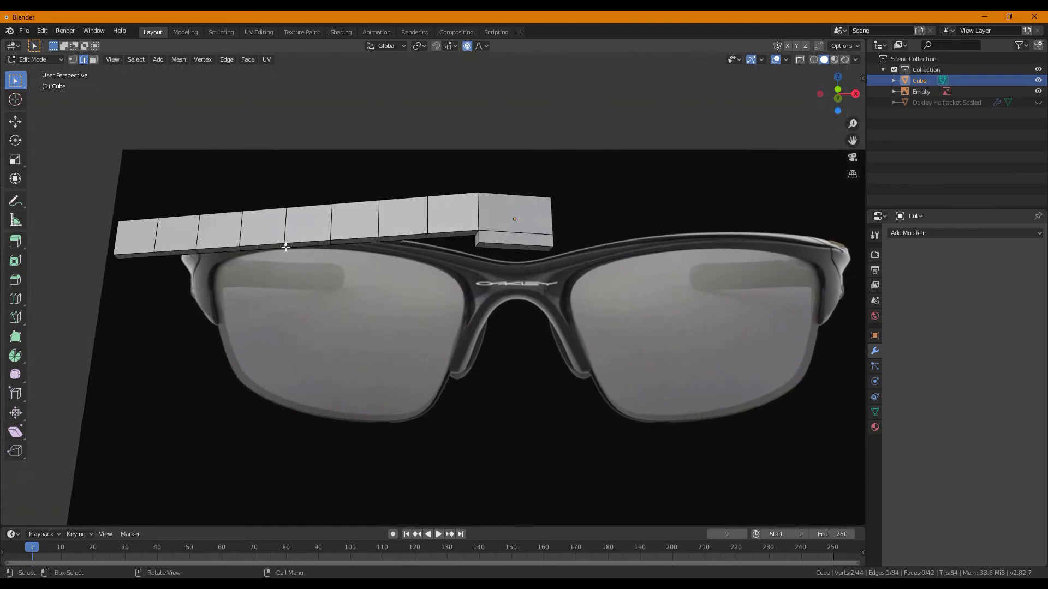
key("KP_1")
key("g")
key("z")
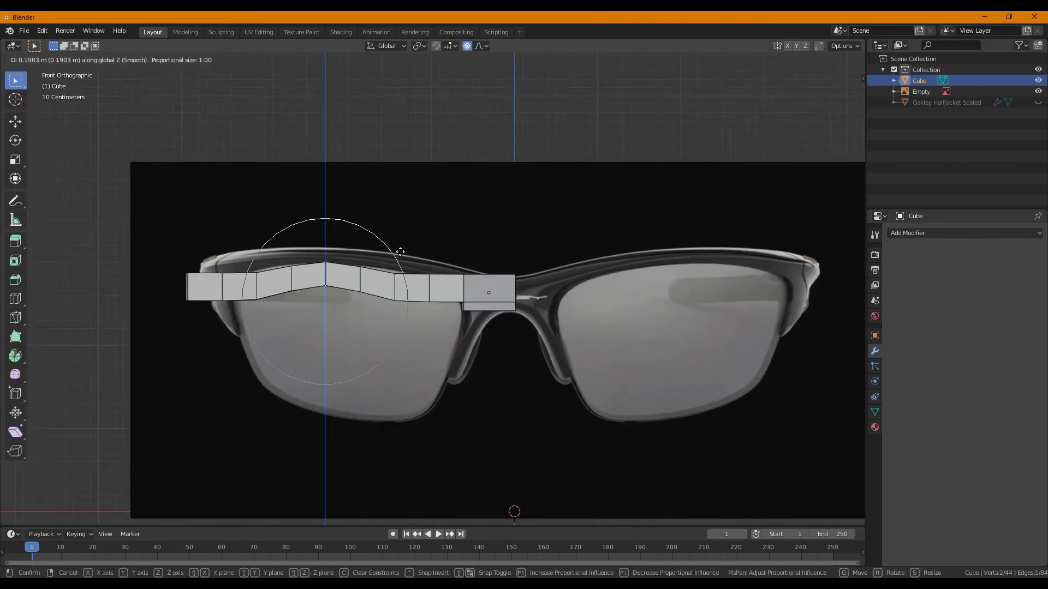
scroll(399, 248, "down", 5)
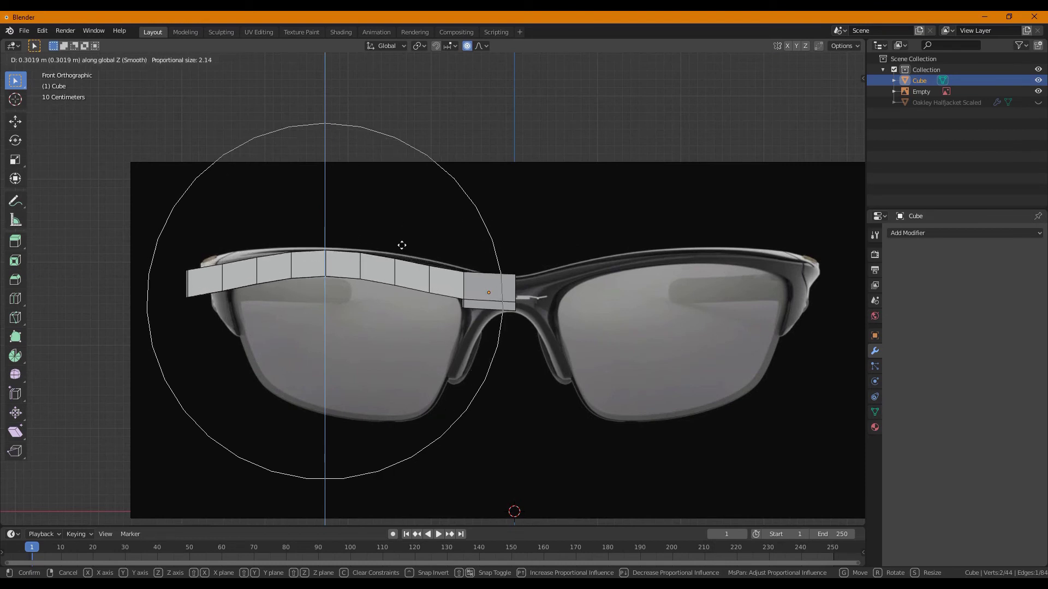
left_click(401, 246)
Select the whole frame mesh and raise it about 0.05 m along Z to follow the reference frame's upper rim.
key("a")
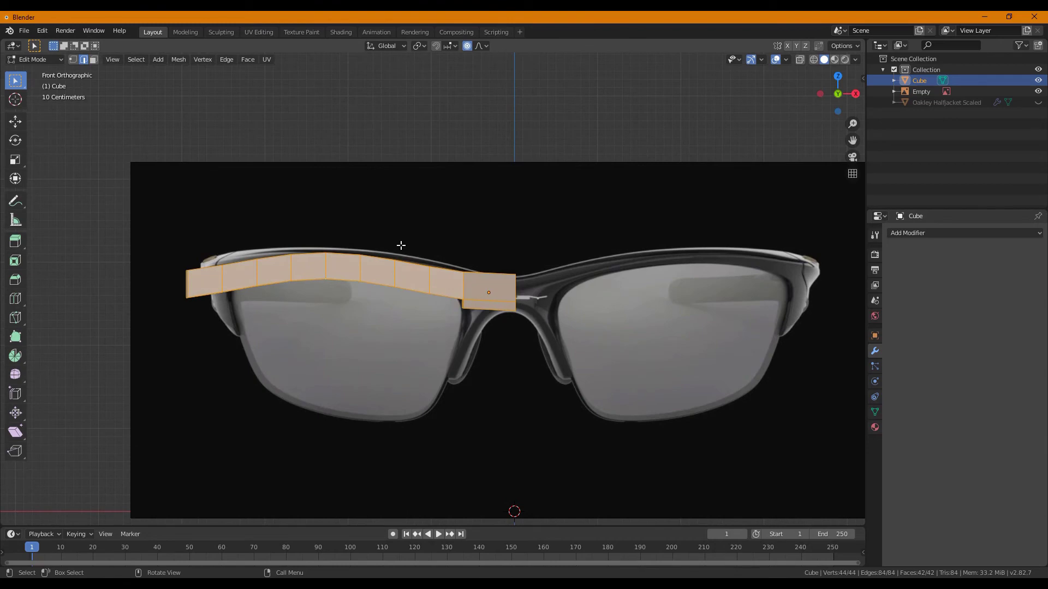
key("g")
key("z")
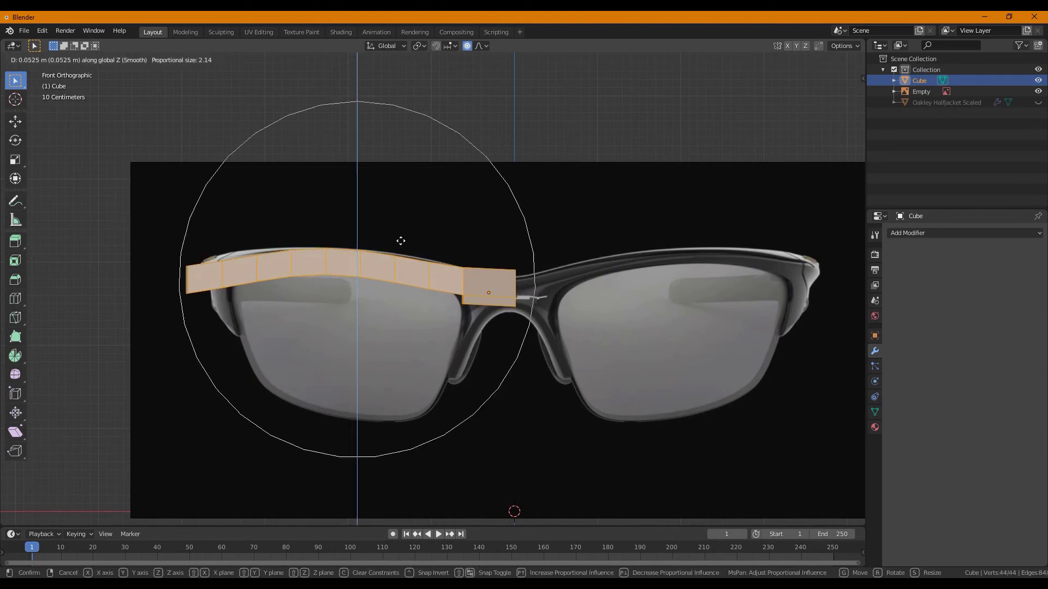
left_click(401, 240)
left_click(383, 176)
Select the bar's underside edge two cuts from the bridge block and try raising it along Z, reducing the proportional size to 0.75.
scroll(158, 326, "up", 1)
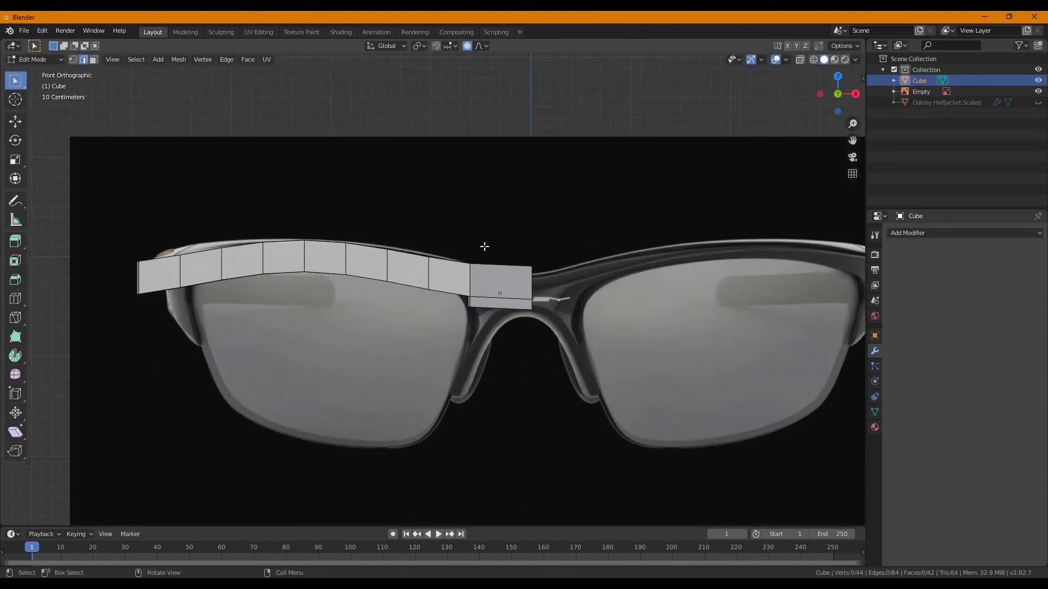
middle_click_drag(359, 309, 340, 295, "shift")
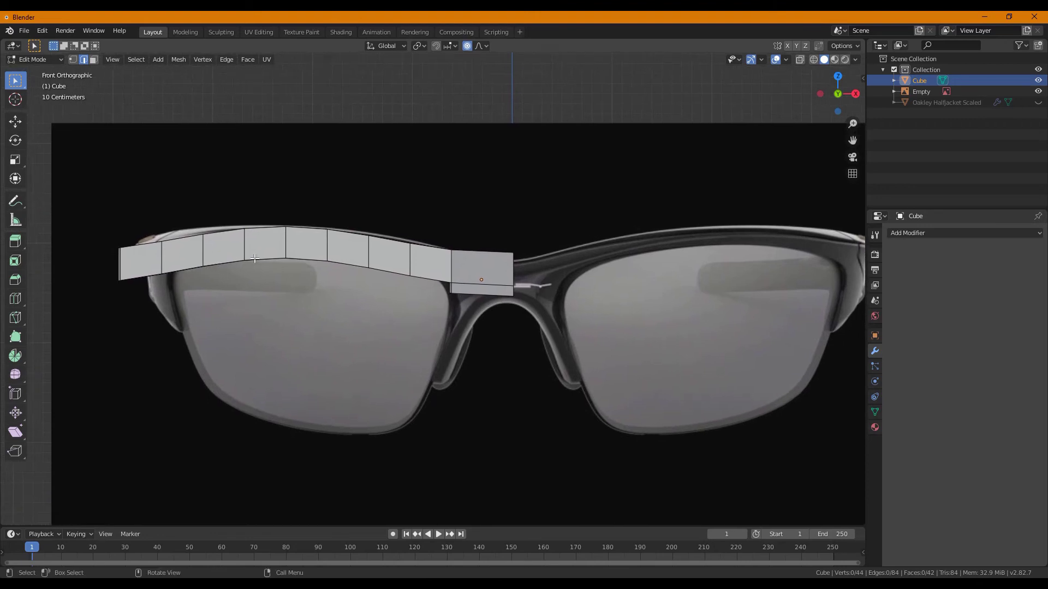
middle_click_drag(257, 285, 351, 208)
left_click(353, 196)
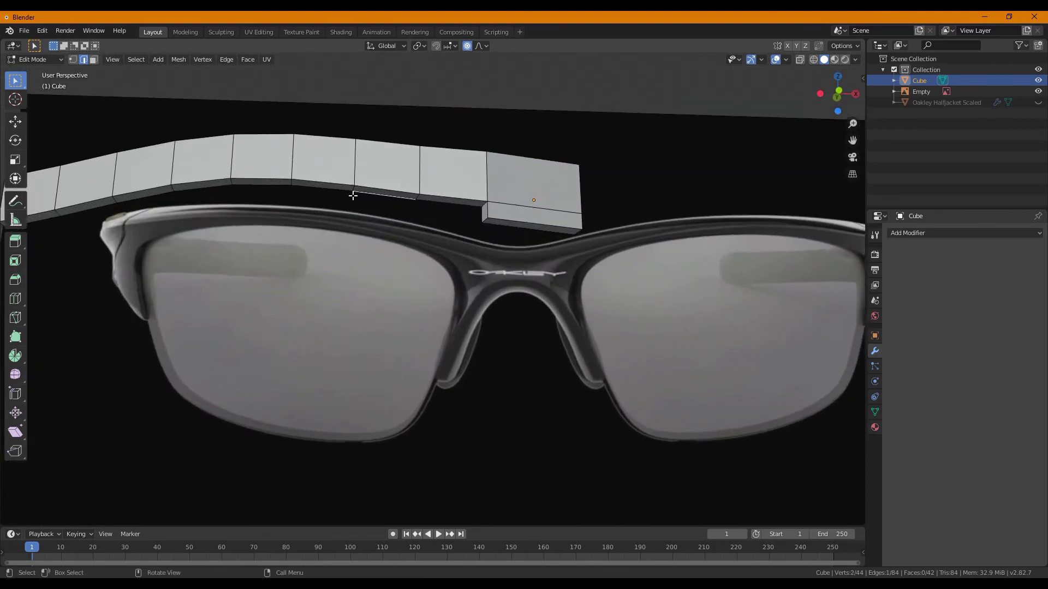
key("g")
key("z")
scroll(353, 189, "up", 6)
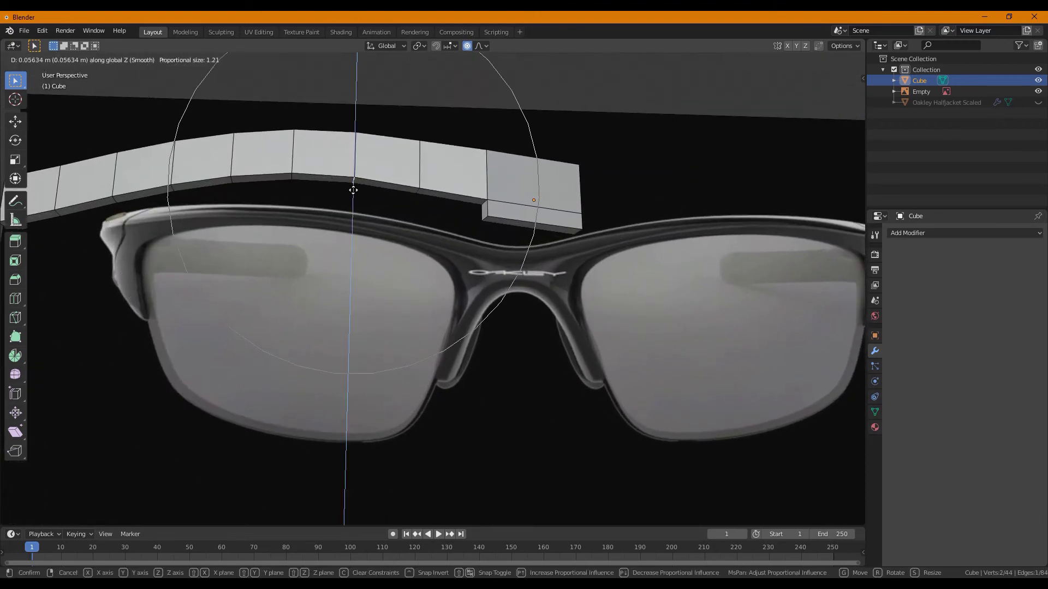
scroll(353, 190, "up", 1)
key("1")
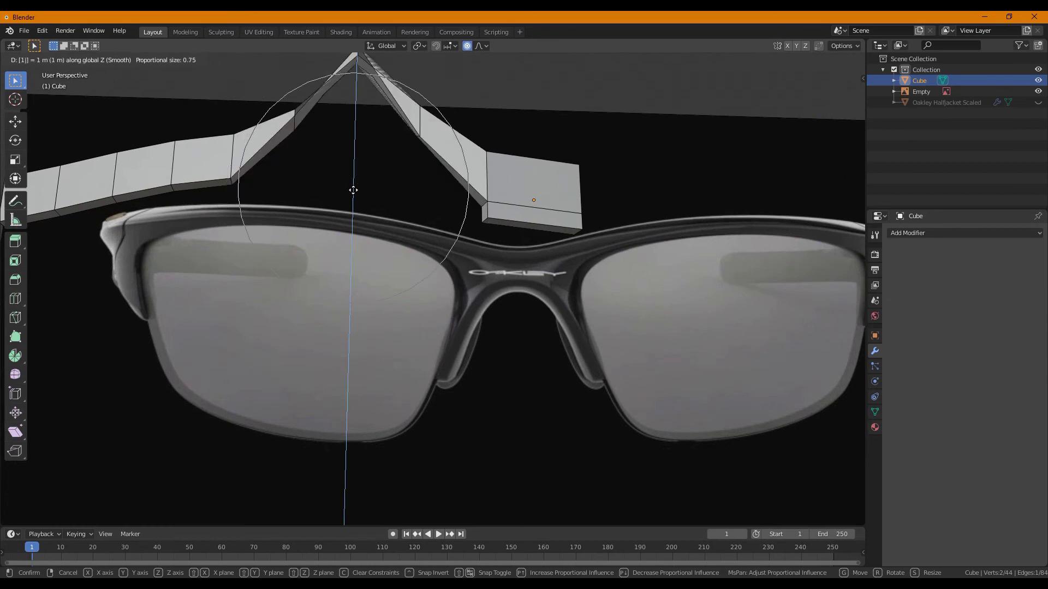
key("Escape")
Raise the selected underside edge about 0.01 m along Z with a proportional size of 0.75 and check it from the front.
key("KP_1")
middle_click_drag(331, 284, 333, 251)
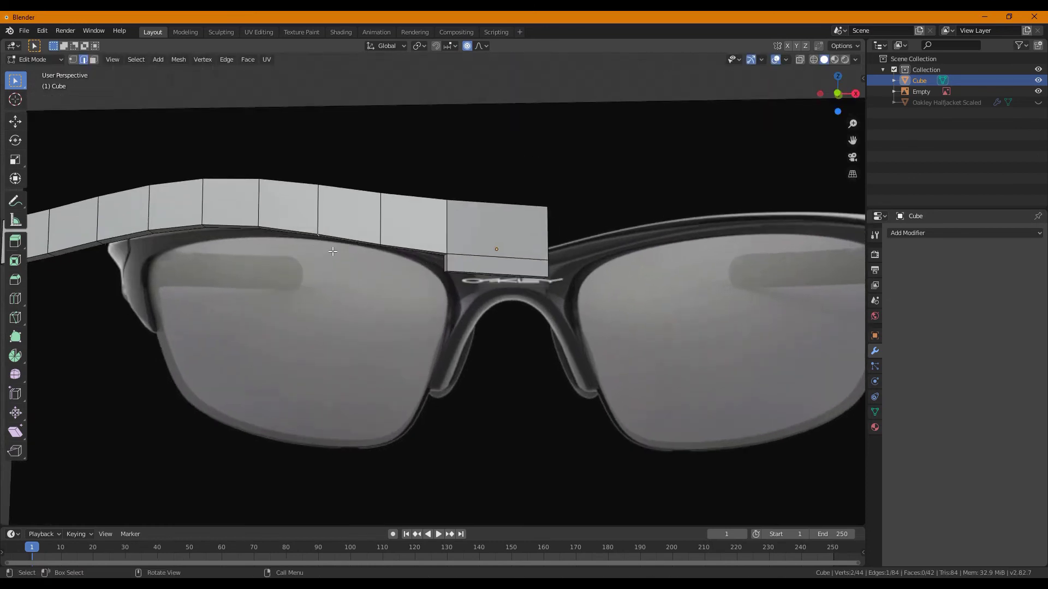
key("g")
key("z")
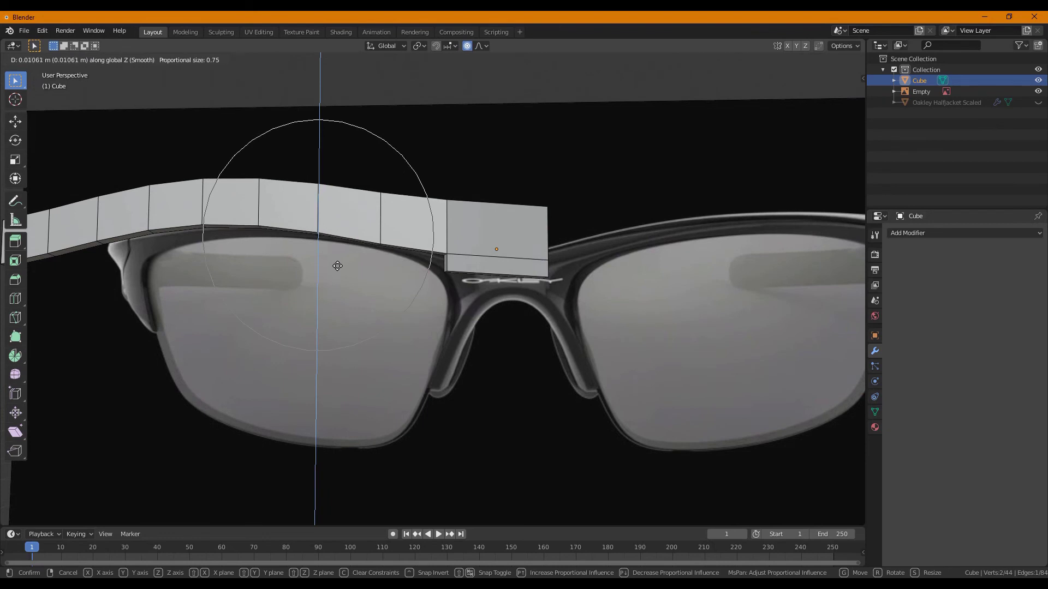
left_click(338, 266)
key("KP_1")
key("KP_5")
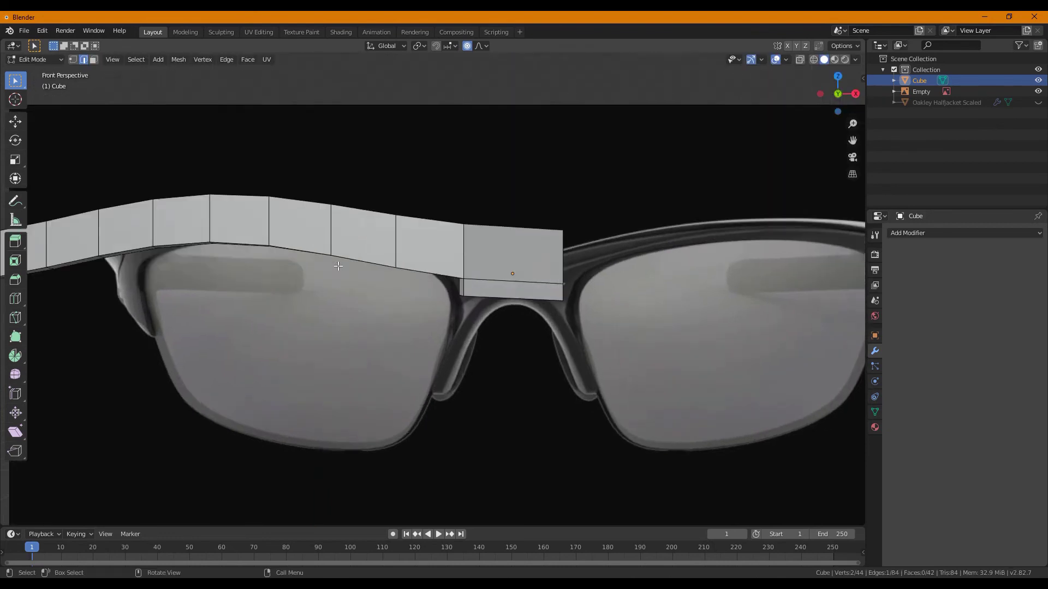
key("KP_5")
Select the bar's eight underside faces and raise them about 0.24 m along Z with a reduced proportional size to thin the bar.
middle_click_drag(193, 258, 143, 138)
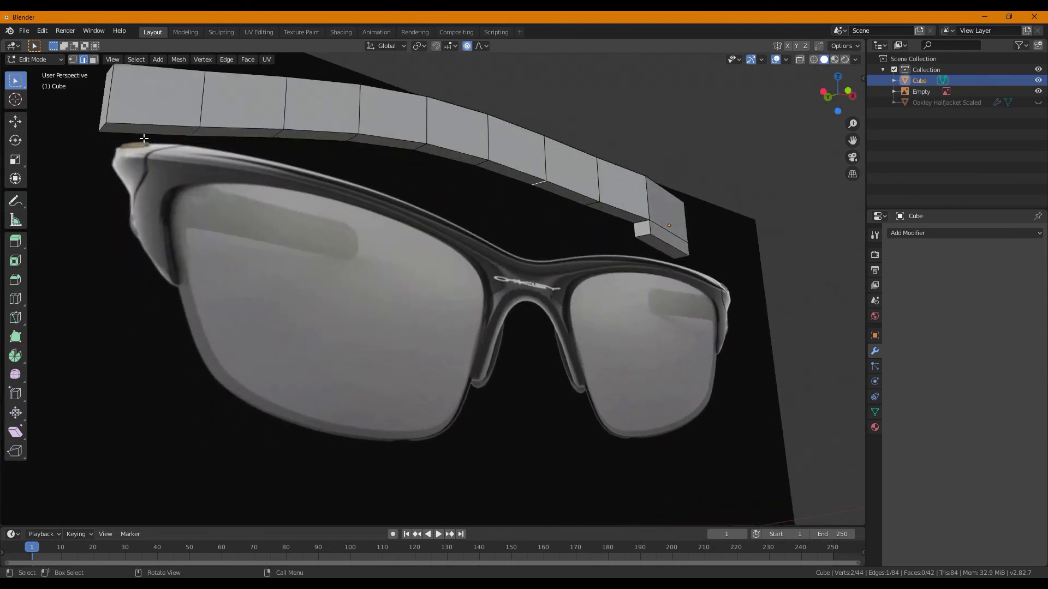
left_click(94, 64)
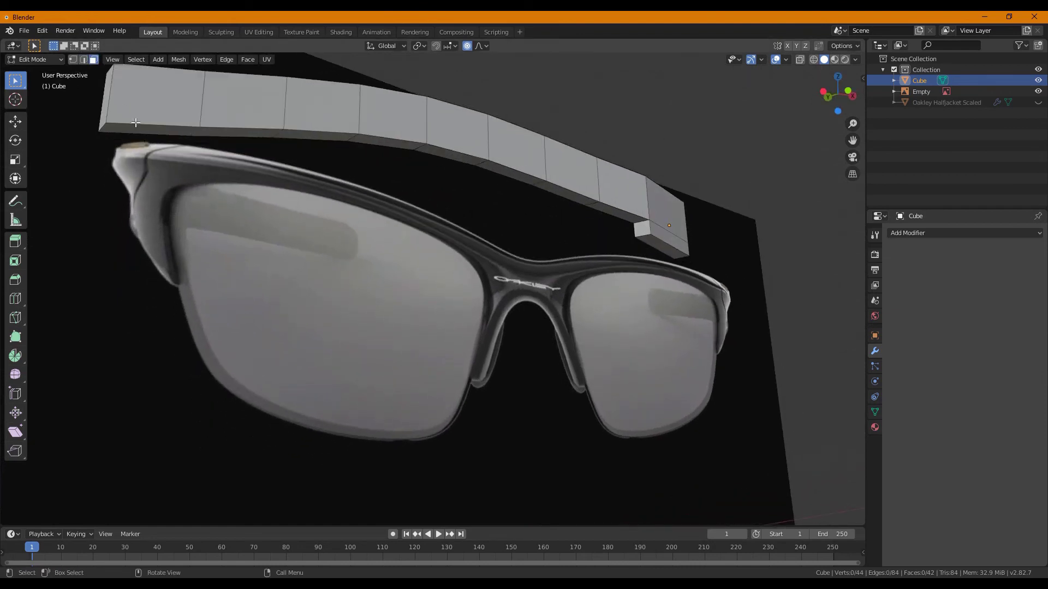
left_click(133, 117)
left_click(242, 132, "shift")
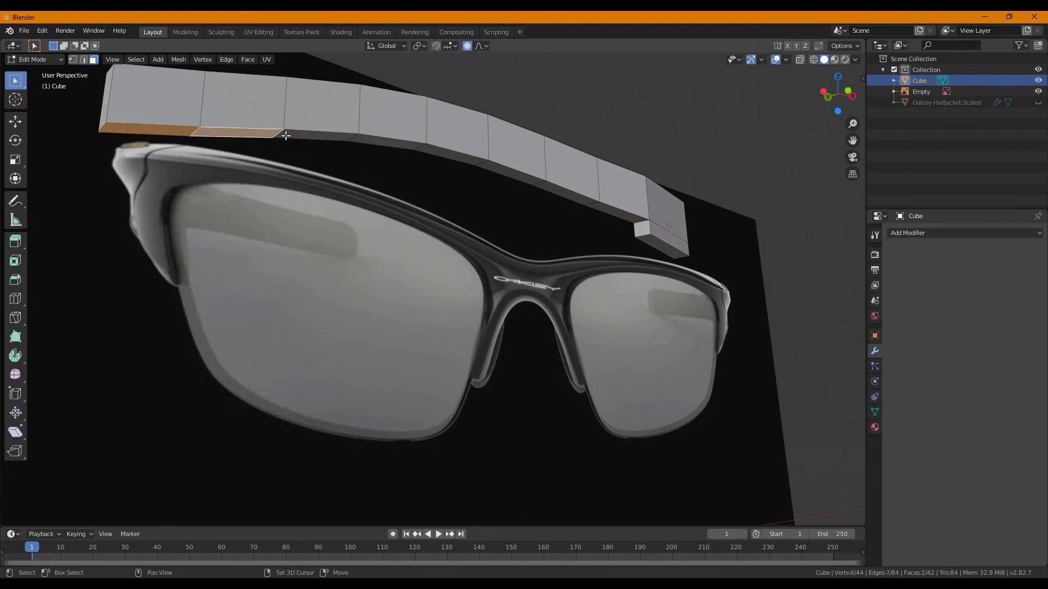
left_click(322, 136, "shift")
left_click(393, 143, "shift")
left_click(459, 157, "shift")
left_click(526, 179, "shift")
left_click(571, 194, "shift")
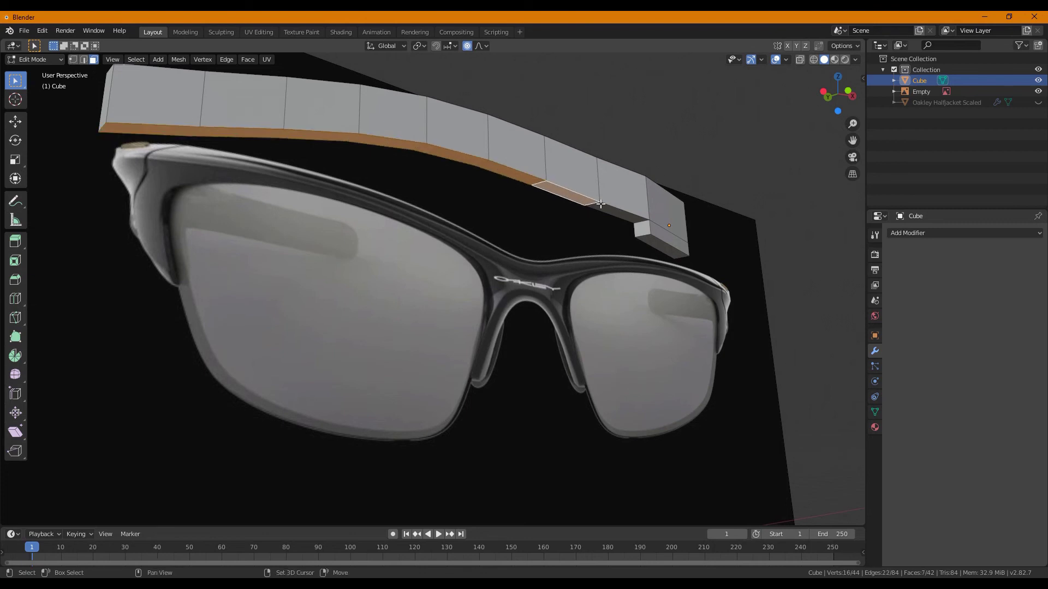
left_click(620, 213, "shift")
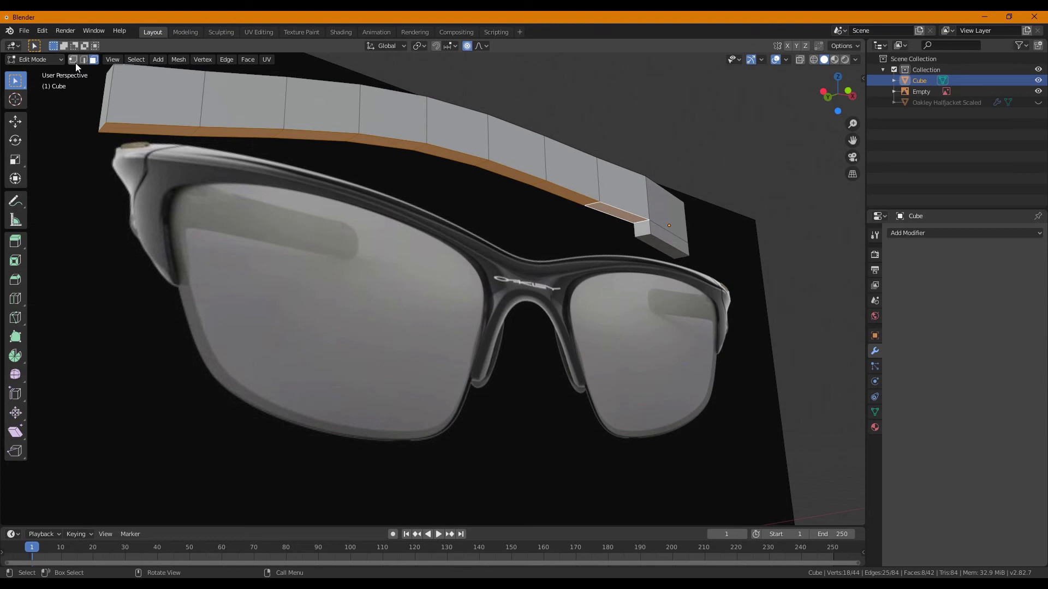
middle_click_drag(370, 264, 353, 296)
scroll(355, 296, "down", 1)
key("g")
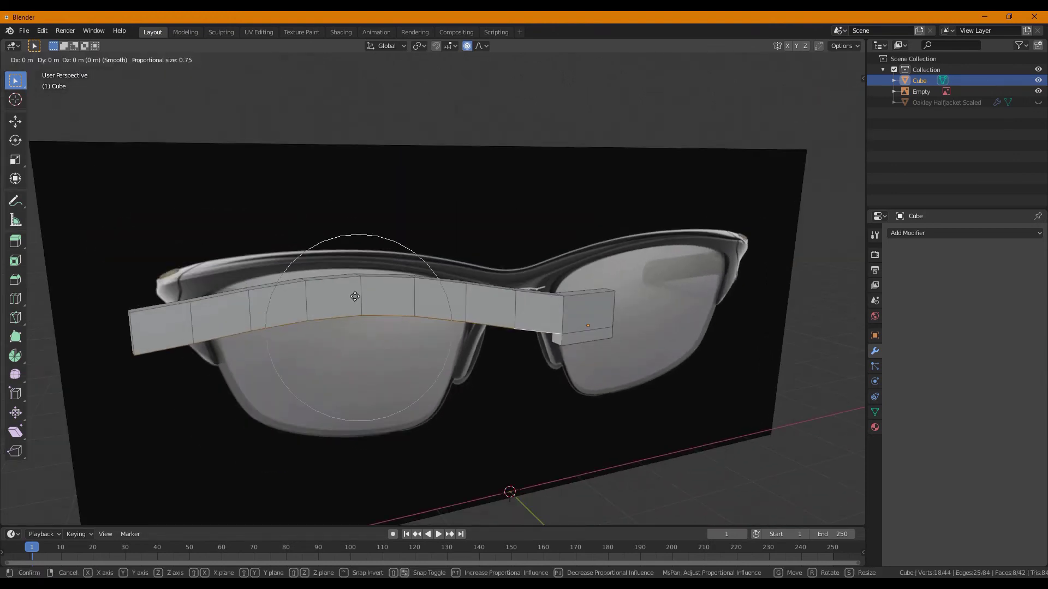
key("z")
scroll(361, 273, "up", 1)
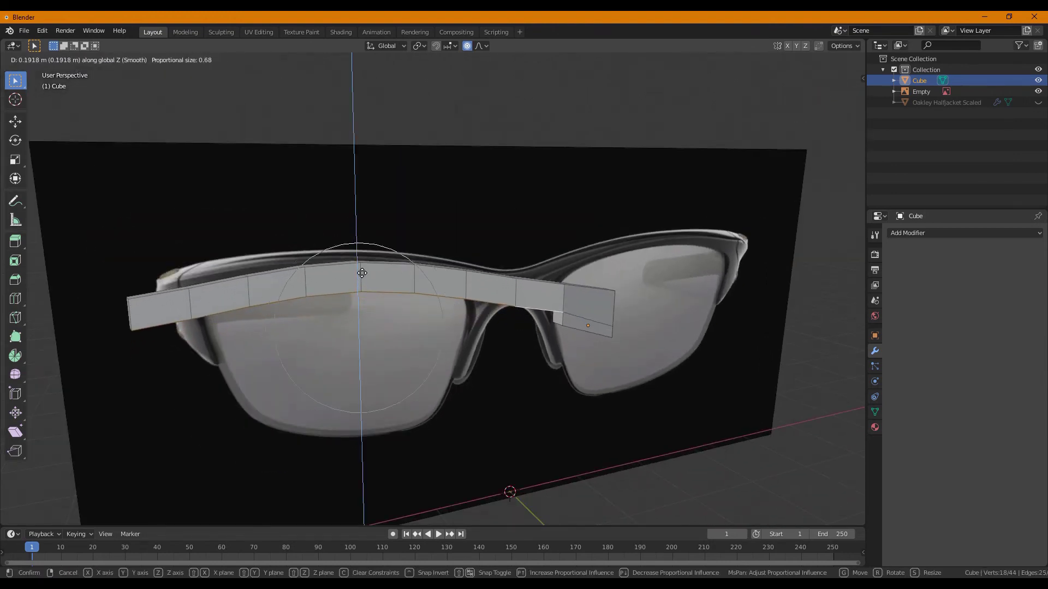
scroll(361, 273, "up", 3)
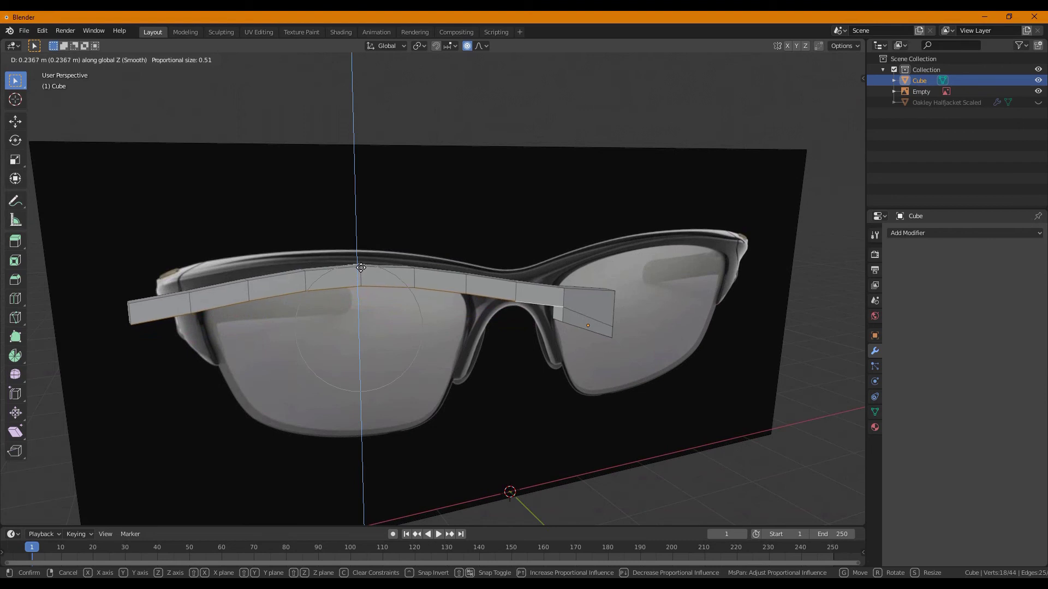
scroll(361, 268, "up", 2)
left_click(361, 269)
left_click(460, 129)
Select the entire mesh in the front view and lower it slightly along Z onto the reference frame's upper rim.
middle_click_drag(460, 129, 466, 210)
key("KP_1")
scroll(512, 241, "up", 1)
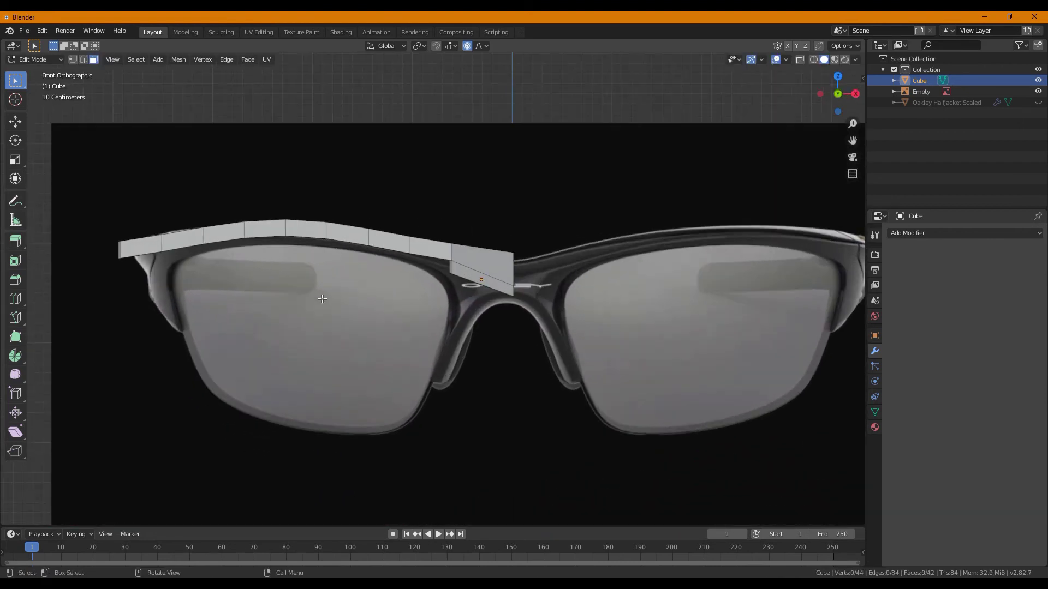
key("a")
key("g")
key("z")
left_click(313, 303)
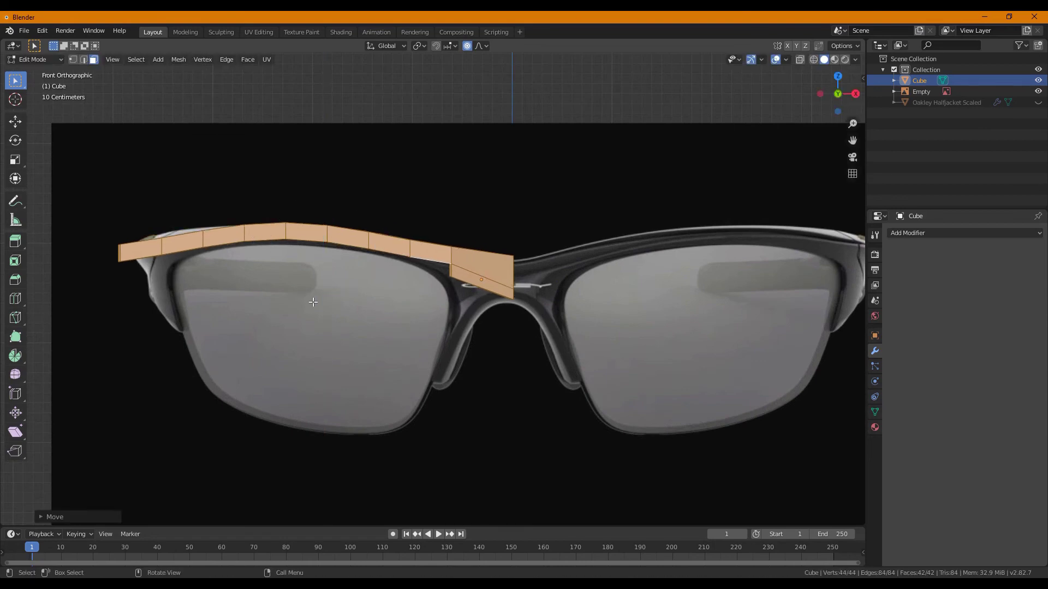
left_click(393, 95)
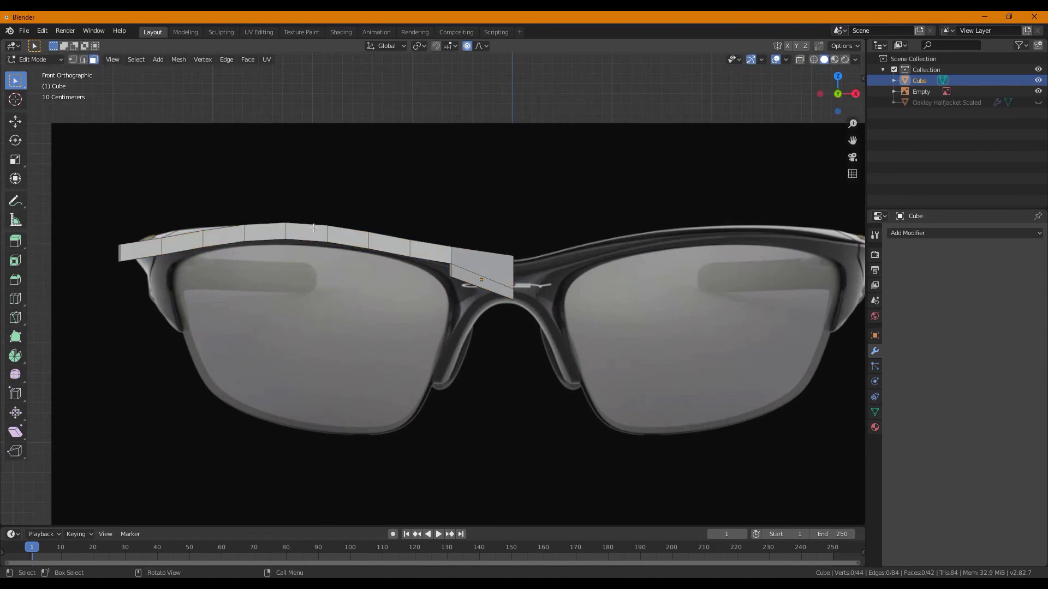
Switch to edge selection, turn off proportional editing and fine-tune the underside edge at the second cut from the outer end along Z.
middle_click_drag(146, 250, 212, 281)
key("KP_1")
middle_click_drag(297, 281, 297, 251, "shift")
middle_click_drag(129, 249, 198, 149)
left_click(138, 144)
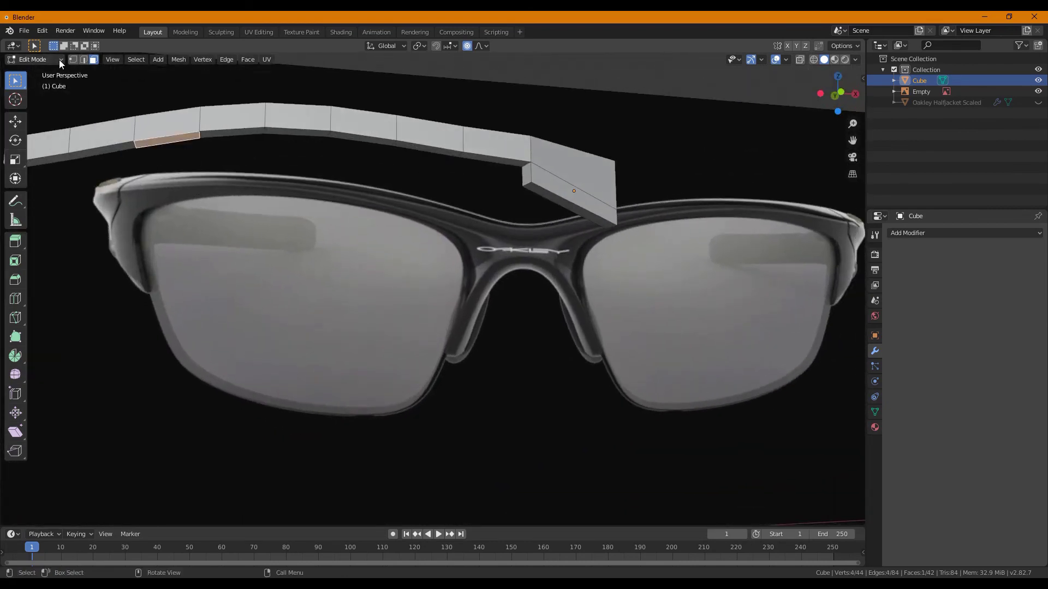
key("2")
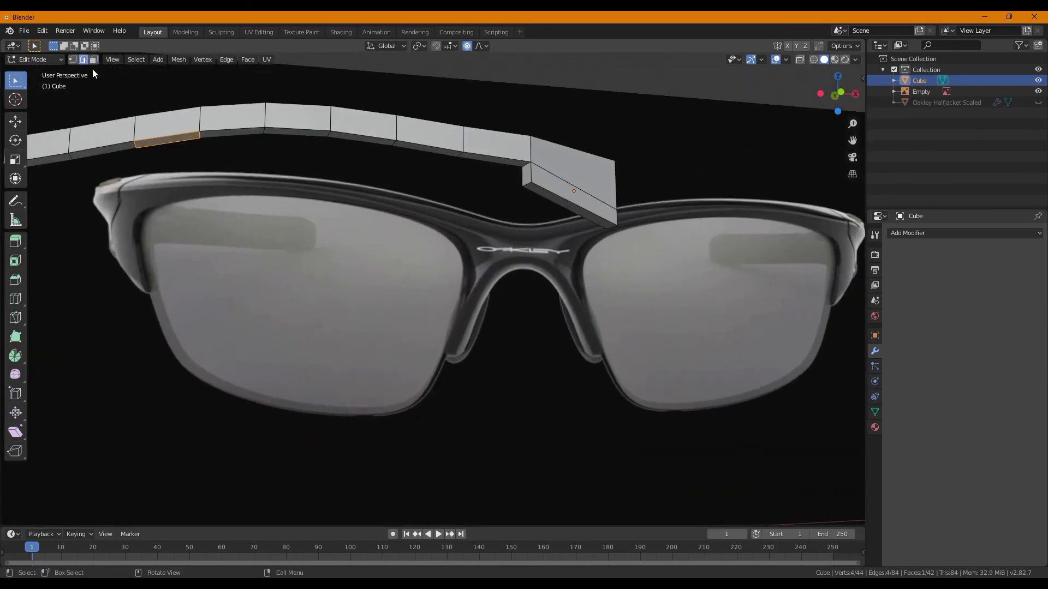
left_click(136, 142)
key("g")
right_click(133, 146)
left_click(134, 149)
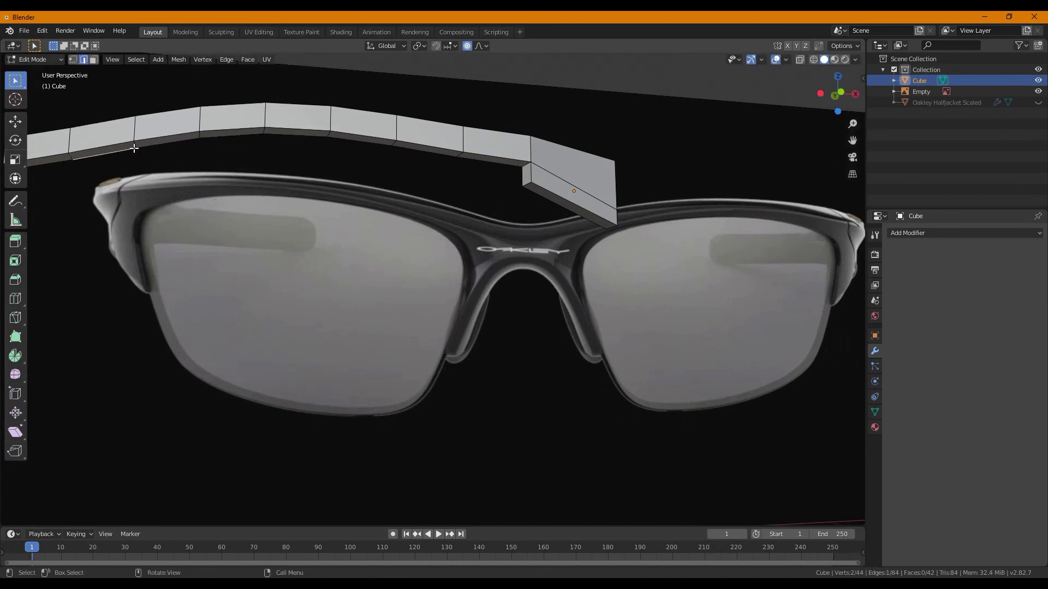
left_click(135, 143)
key("o")
key("g")
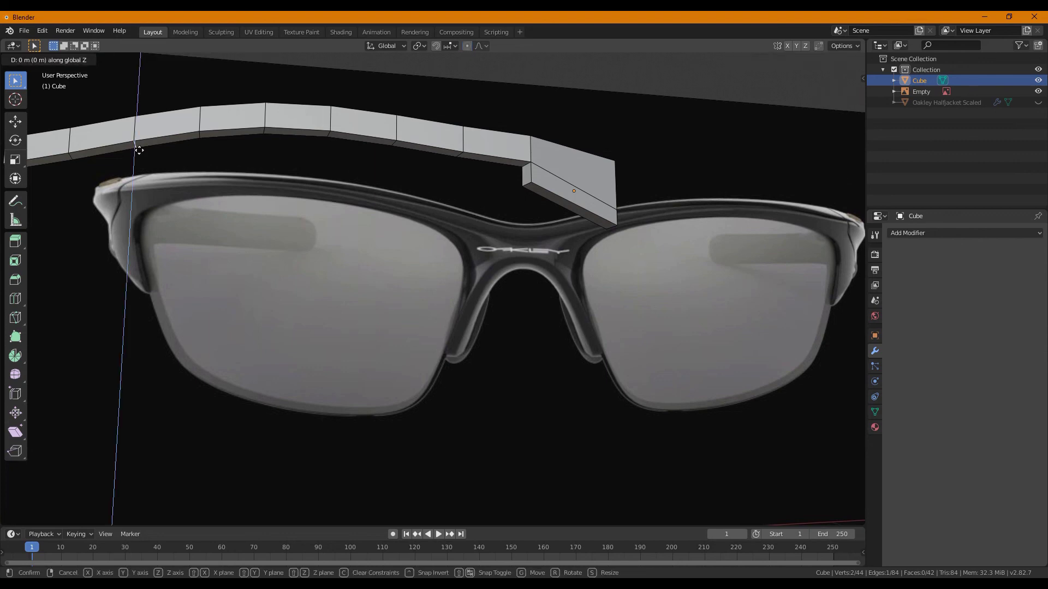
left_click(140, 154)
Nudge the underside edge at the third cut from the bar's outer end slightly down along Z.
left_click(195, 137)
key("g")
key("z")
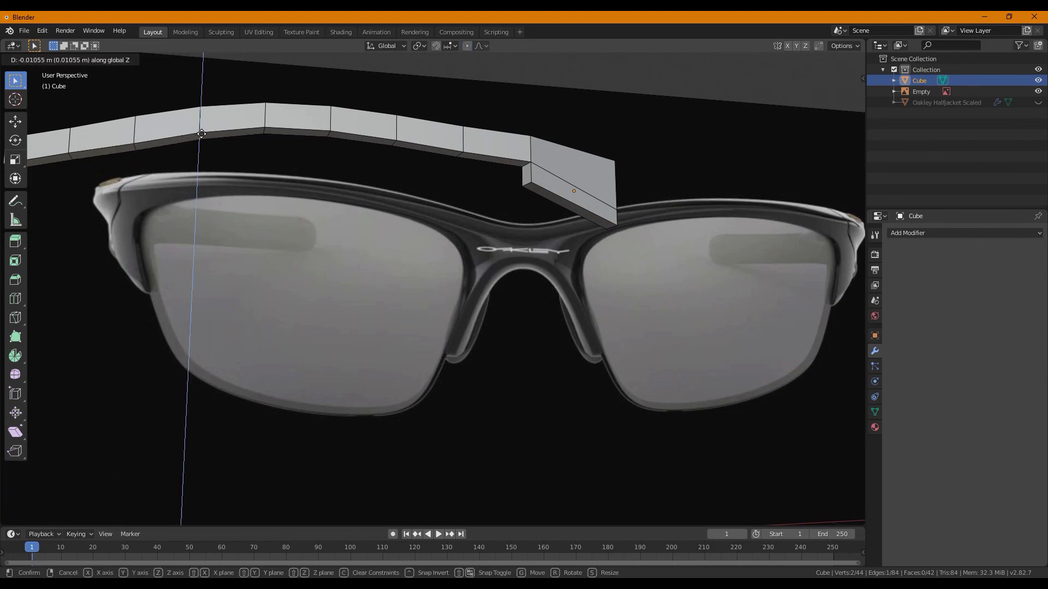
left_click(194, 138)
left_click(71, 160)
key("g")
key("z")
left_click(71, 155)
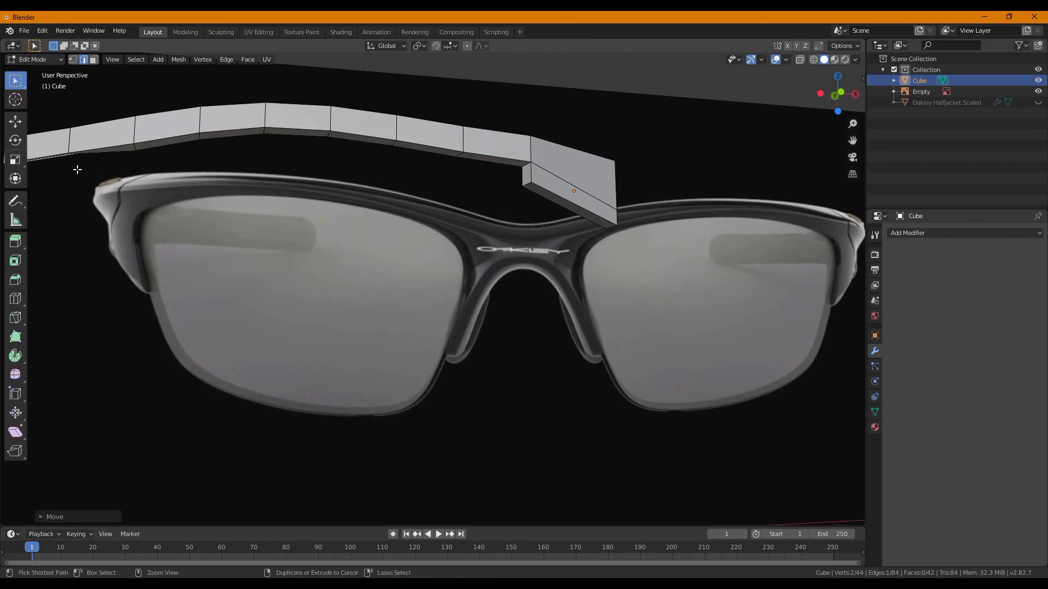
key("ctrl+z")
Lower the underside edge at the bar's outermost cut slightly along Z.
left_click(74, 157)
key("g")
key("z")
left_click(75, 170)
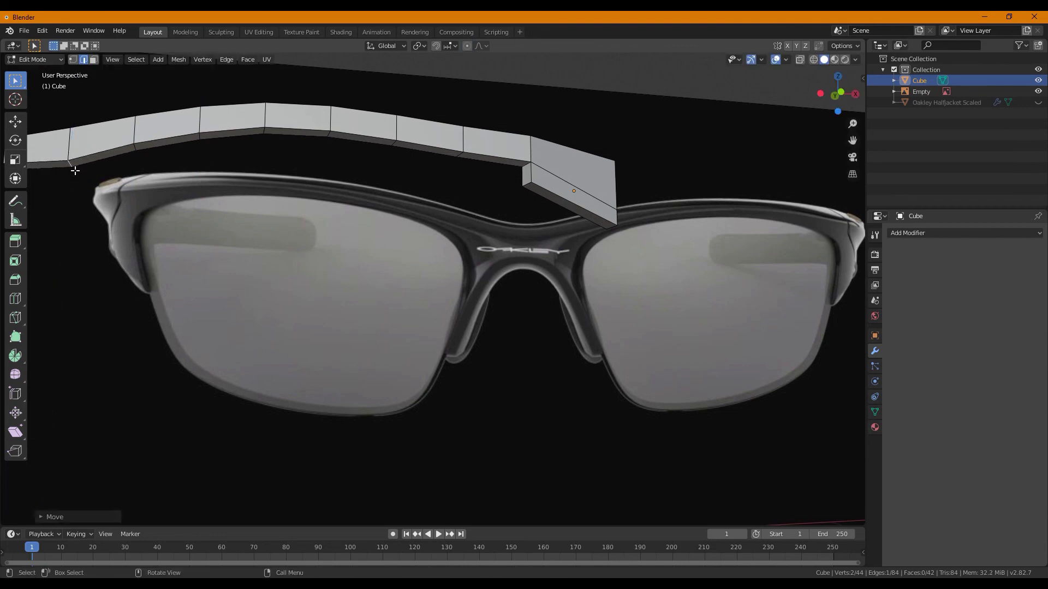
Select the top edge at the second cut from the bar's outer end and fine-tune its height along Z.
key("KP_1")
middle_click_drag(87, 189, 341, 262, "shift")
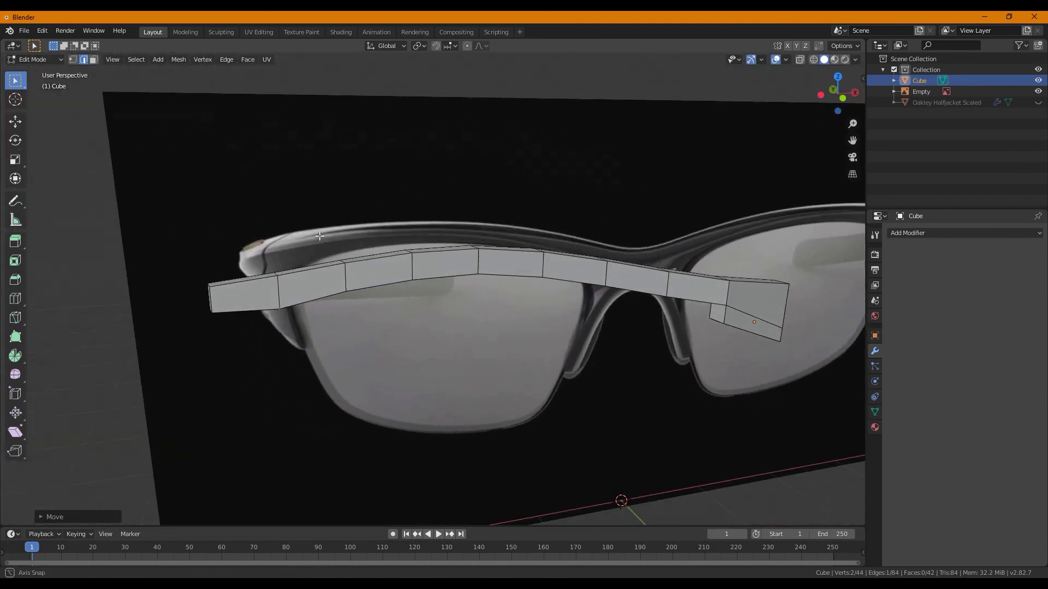
left_click(342, 263)
key("g")
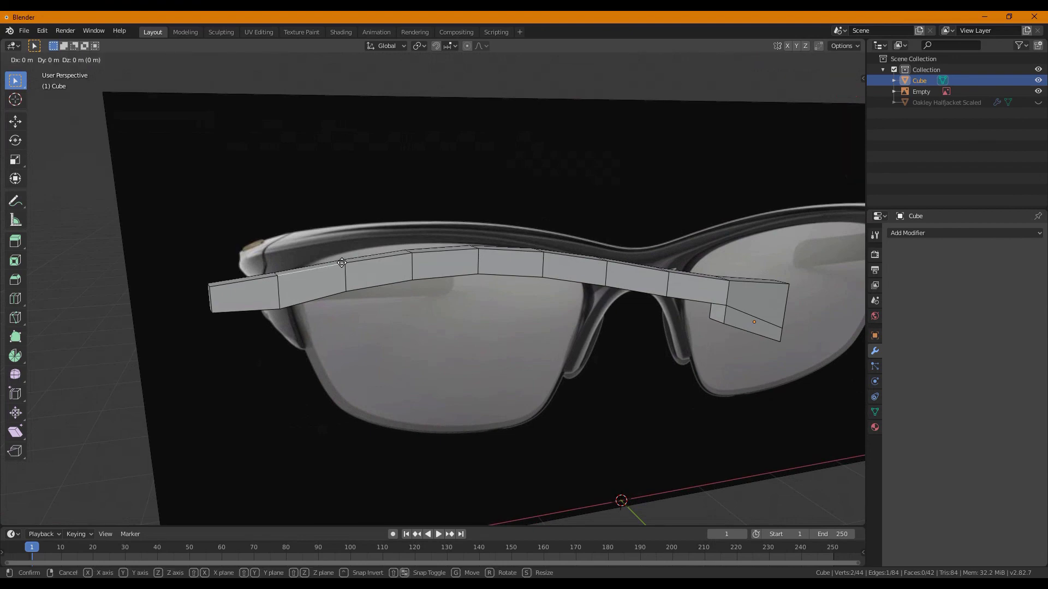
left_click(342, 262)
middle_click_drag(290, 277, 298, 281)
key("g")
key("z")
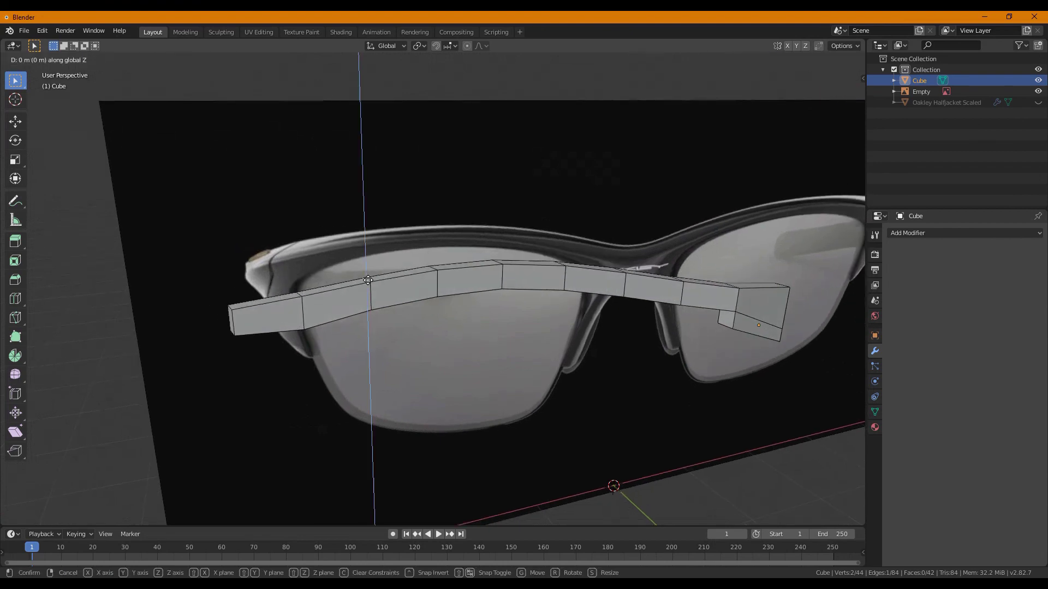
left_click(353, 280)
Raise the top edge at the bar's outermost cut about 0.01 m along Z.
left_click(298, 295)
key("g")
key("z")
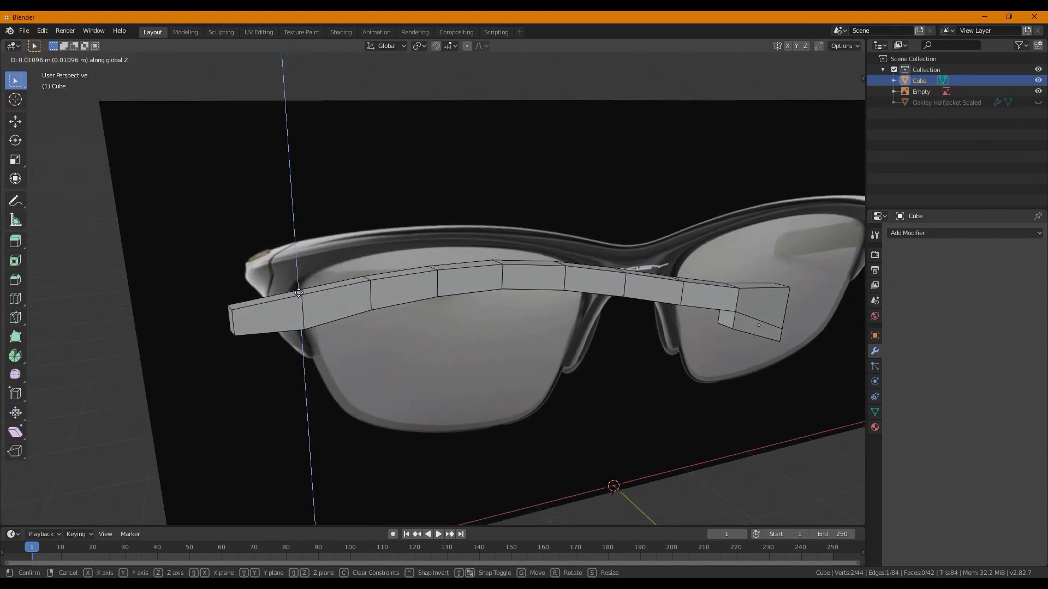
left_click(298, 293)
Fine-tune the height of the top edge at the bar's outer end face with two small moves along Z.
left_click(228, 308)
key("g")
key("z")
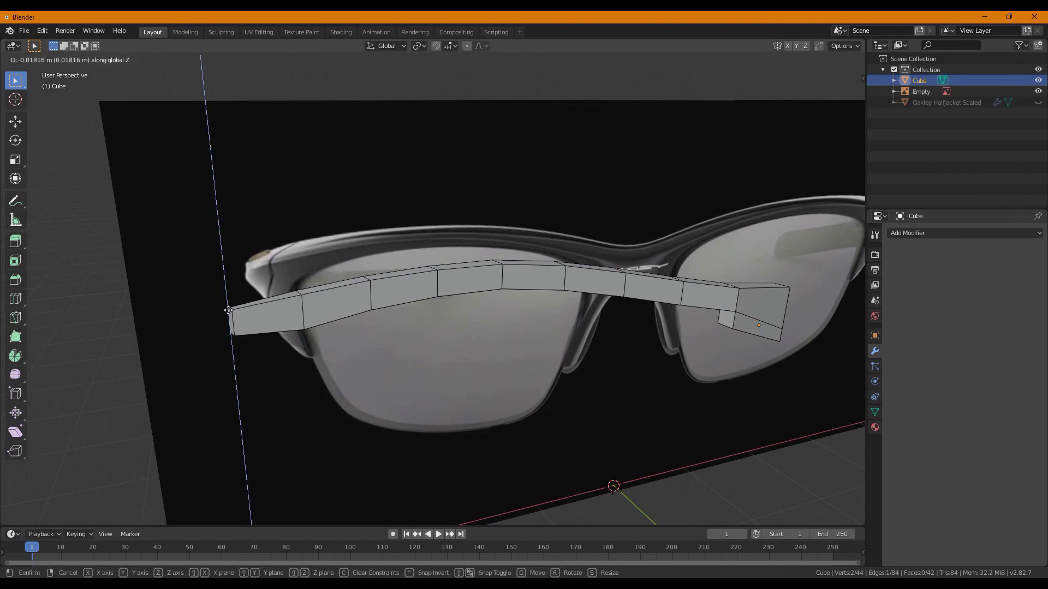
left_click(228, 310)
middle_click_drag(228, 310, 352, 304)
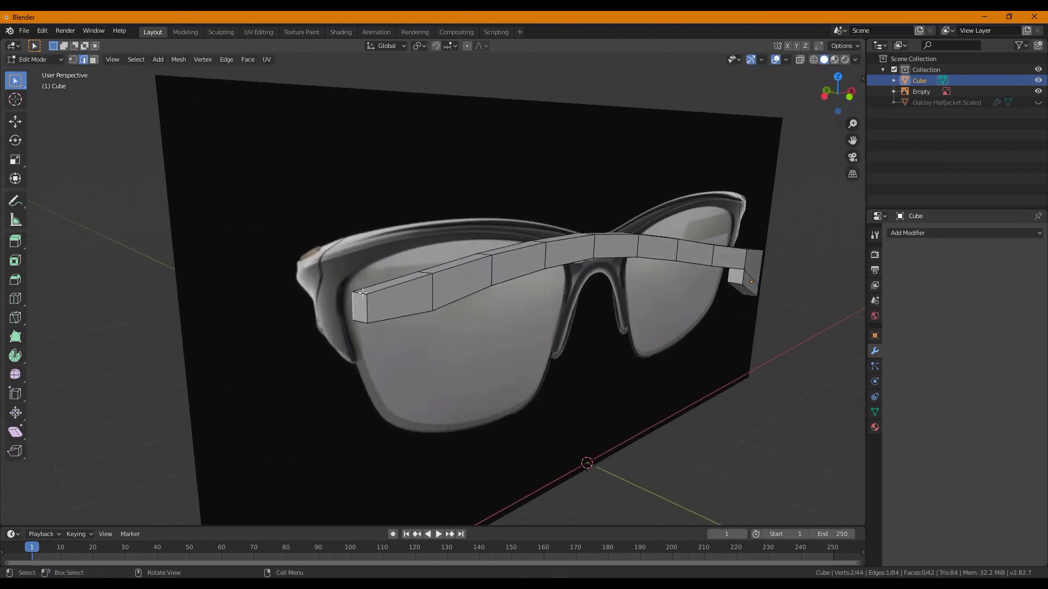
left_click(363, 293)
key("g")
key("z")
left_click(363, 289)
middle_click_drag(473, 326, 426, 314)
scroll(428, 316, "down", 3)
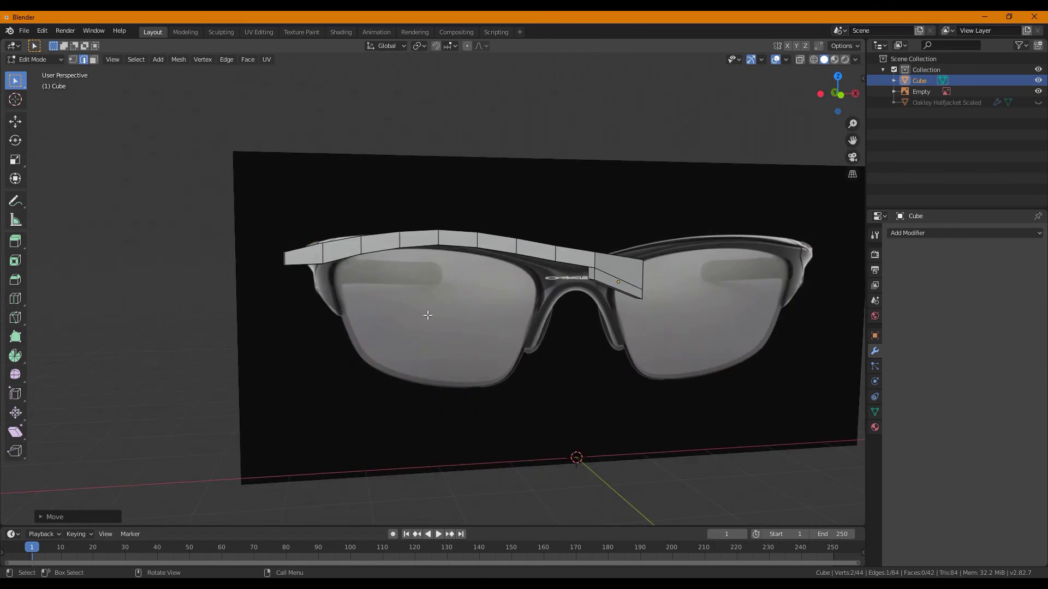
Compare the bar's outline with the reference frame in front view and at an angle, with its edges deselected.
key("KP_1")
scroll(492, 294, "up", 4)
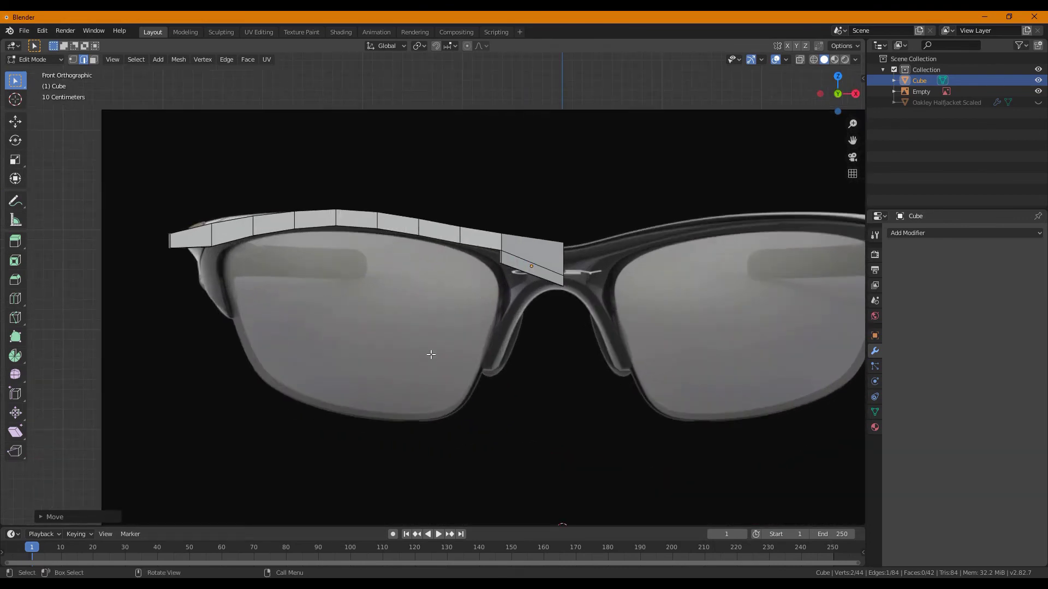
scroll(479, 312, "down", 1)
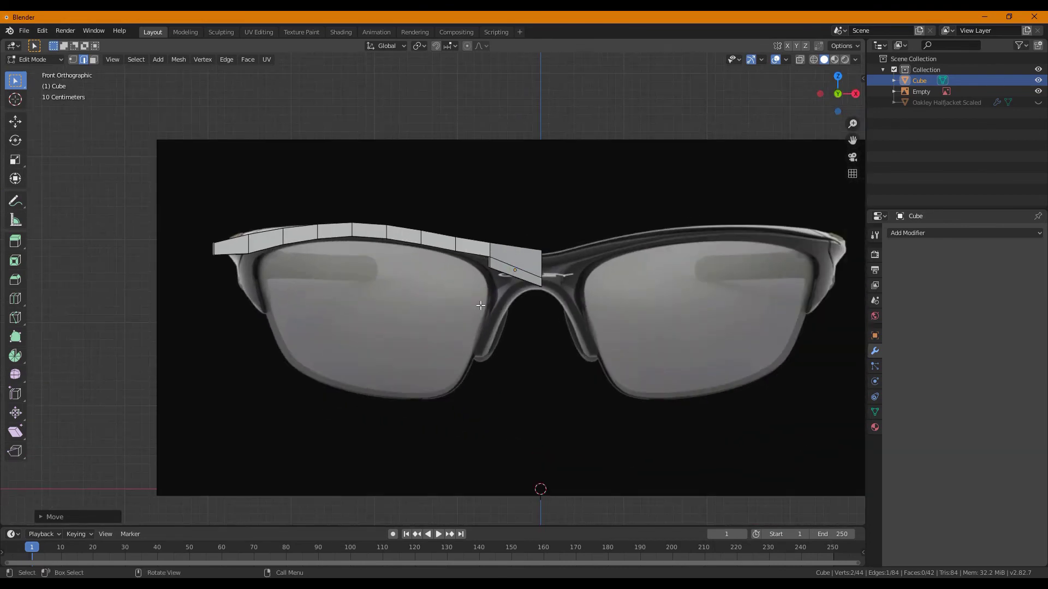
scroll(480, 305, "up", 1)
left_click_drag(635, 195, 147, 270)
left_click(147, 295)
middle_click_drag(147, 295, 194, 320)
scroll(345, 305, "down", 1)
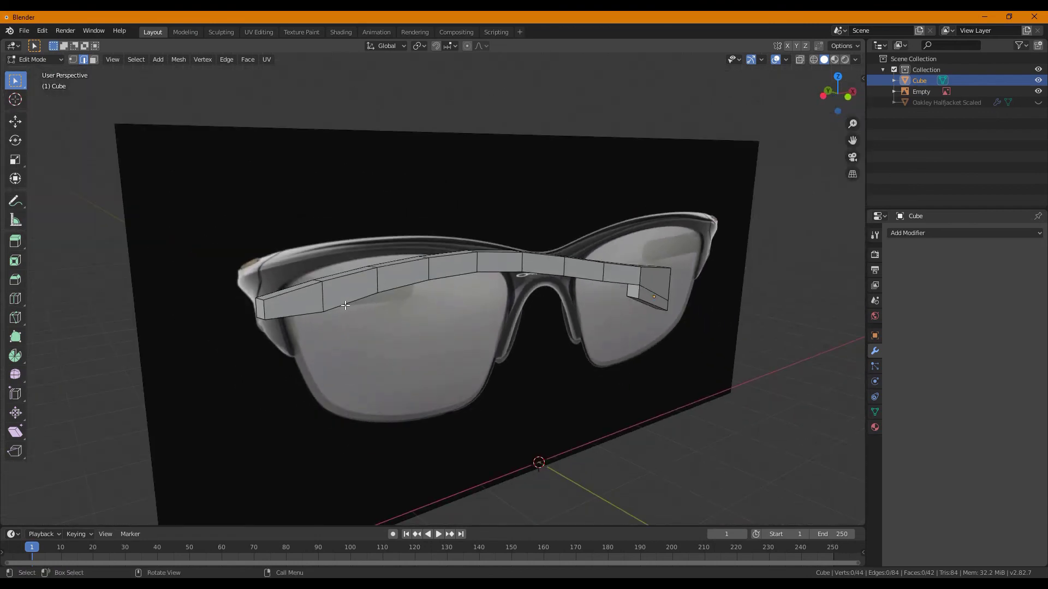
middle_click_drag(345, 305, 345, 306)
Return to Object Mode and deselect all objects to inspect the bar's shape against the reference image from several angles.
left_click(35, 59)
left_click(33, 71)
scroll(329, 219, "down", 2)
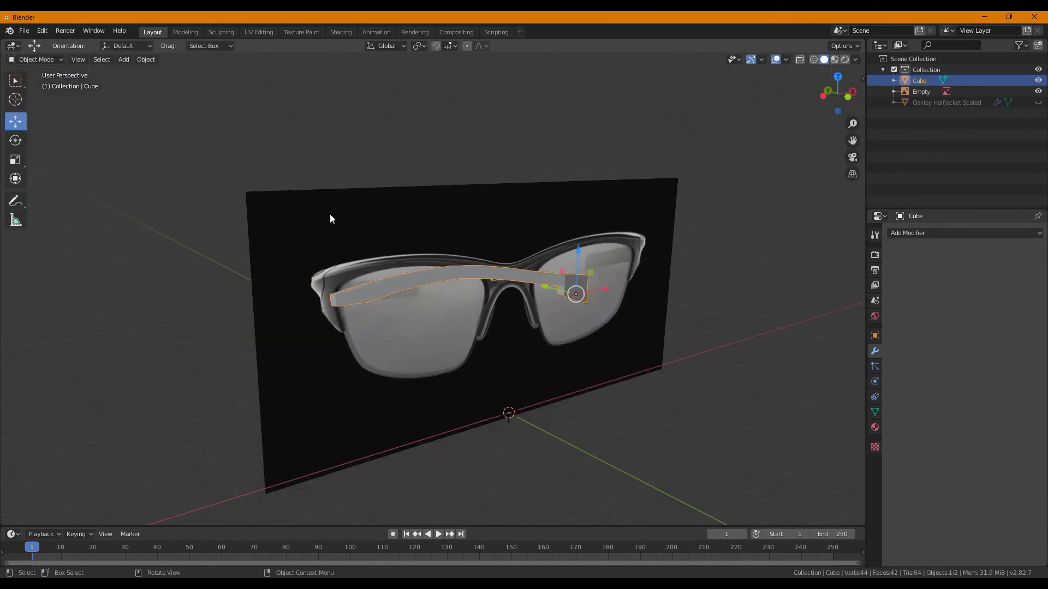
left_click(330, 219)
middle_click_drag(329, 219, 469, 156)
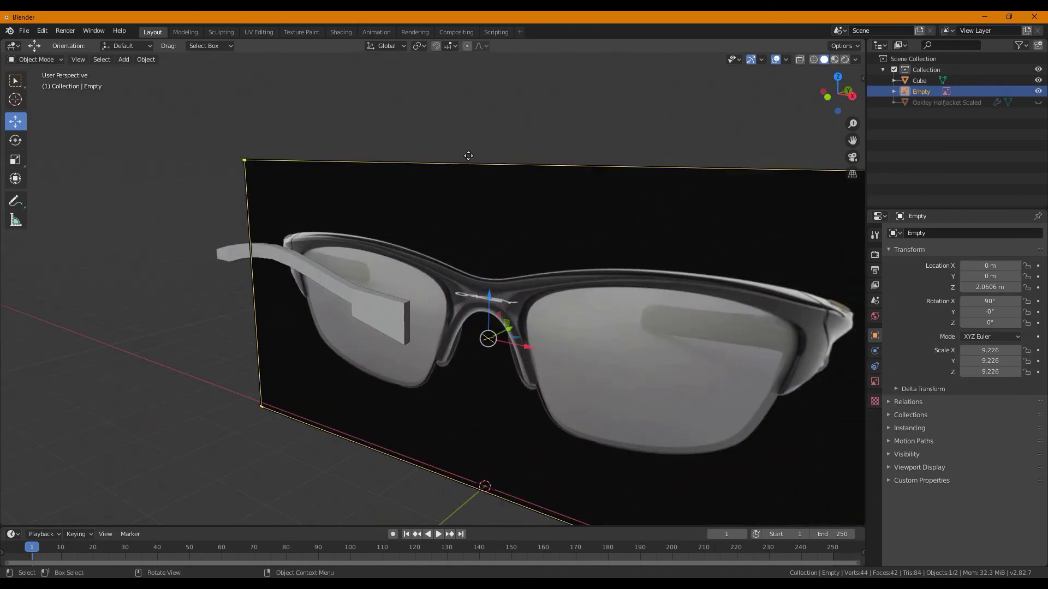
left_click(433, 104)
middle_click_drag(433, 103, 435, 131)
scroll(434, 132, "down", 1)
scroll(458, 232, "up", 1)
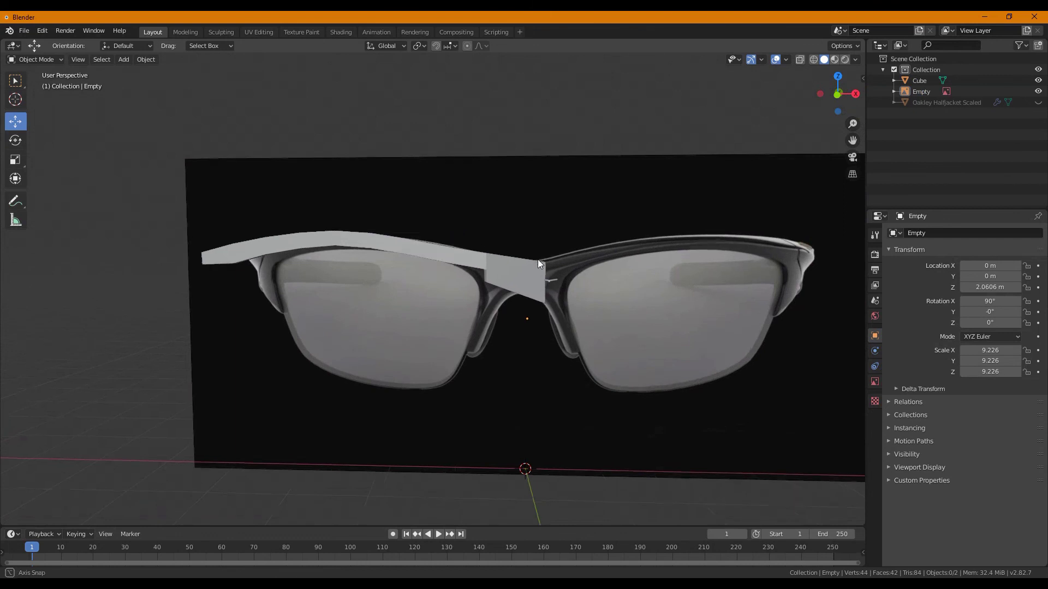
middle_click_drag(538, 260, 608, 254)
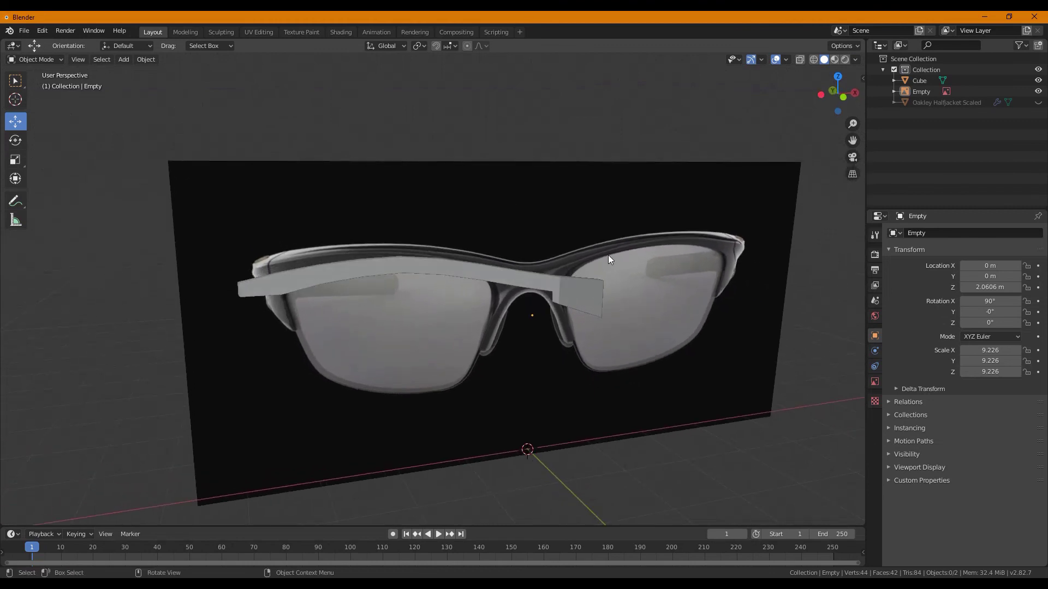